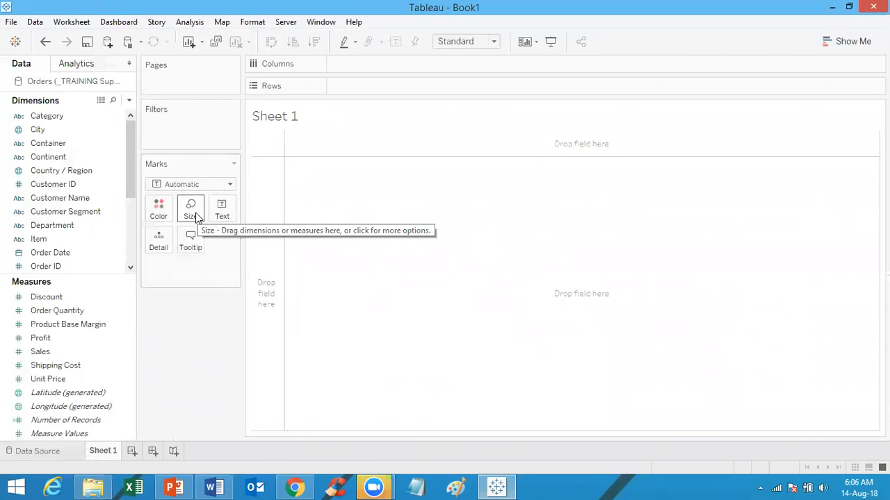
# Step: Place all dimensions from Category through State on Columns, and swap rows and columns so they become row fields
pyautogui.click(72, 119)
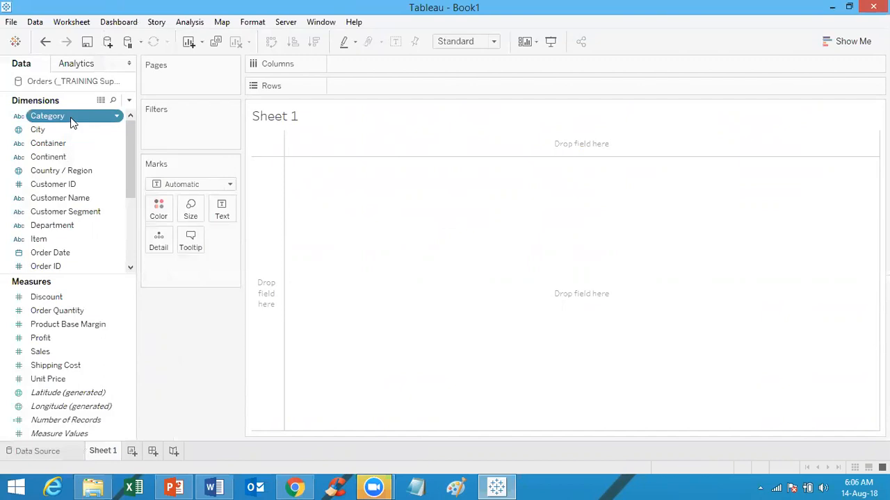
pyautogui.hotkey('shift', 'Down')
pyautogui.hotkey('shift', 'Down')
pyautogui.hotkey('shift', 'Down')
pyautogui.hotkey('shift', 'Down')
pyautogui.hotkey('shift', 'Down')
pyautogui.hotkey('shift', 'Down')
pyautogui.hotkey('shift', 'Down')
pyautogui.hotkey('shift', 'Down')
pyautogui.hotkey('shift', 'Down')
pyautogui.hotkey('shift', 'Down')
pyautogui.hotkey('shift', 'Down')
pyautogui.hotkey('shift', 'Down')
pyautogui.hotkey('shift', 'Down')
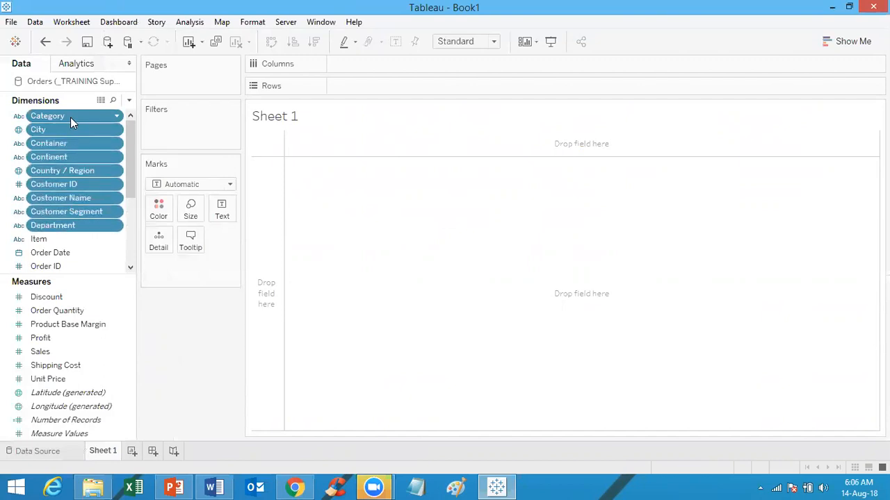
pyautogui.hotkey('shift', 'Down')
pyautogui.hotkey('shift', 'Down')
pyautogui.hotkey('shift', 'Down')
pyautogui.hotkey('shift', 'Down')
pyautogui.hotkey('shift', 'Down')
pyautogui.hotkey('shift', 'Down')
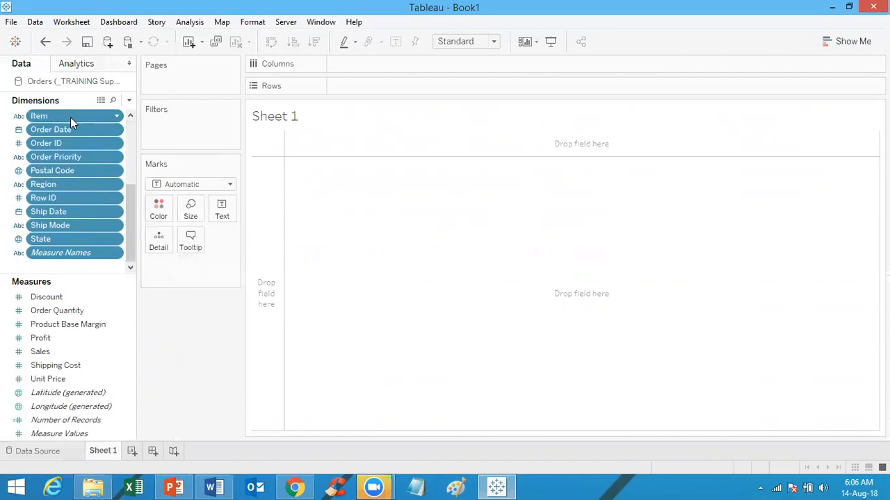
pyautogui.hotkey('shift', 'Up')
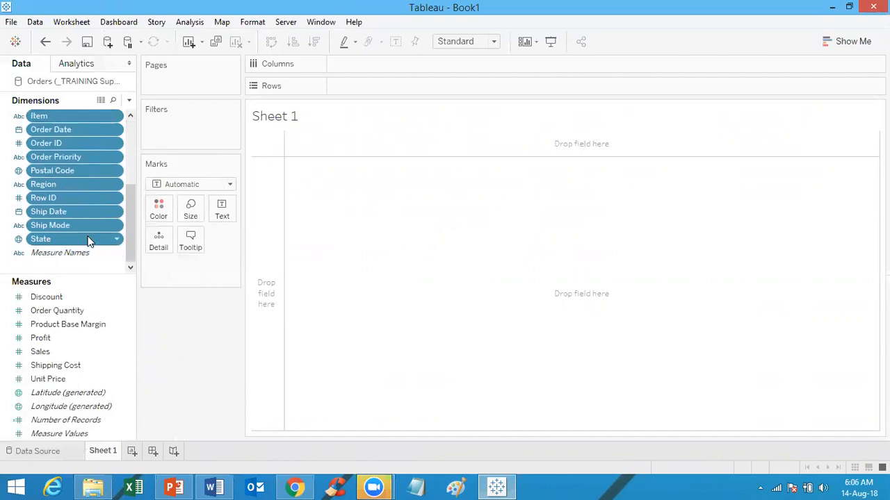
pyautogui.moveTo(88, 240); pyautogui.dragTo(410, 66)
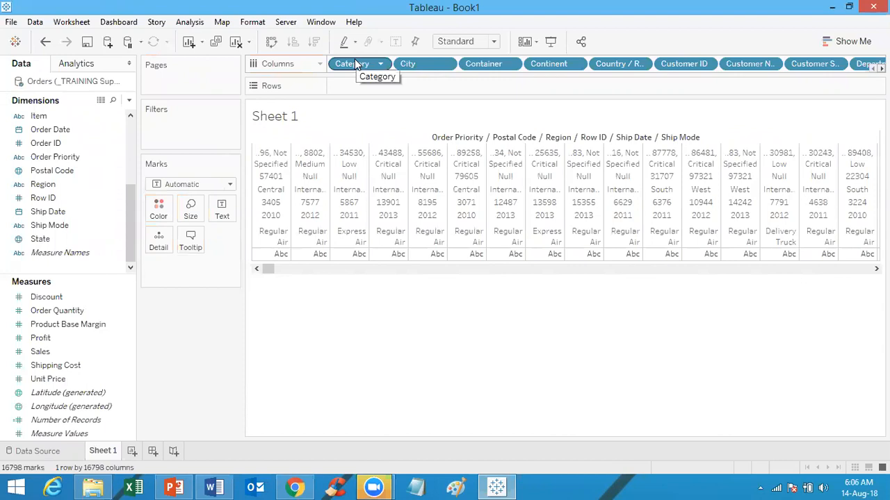
pyautogui.click(271, 43)
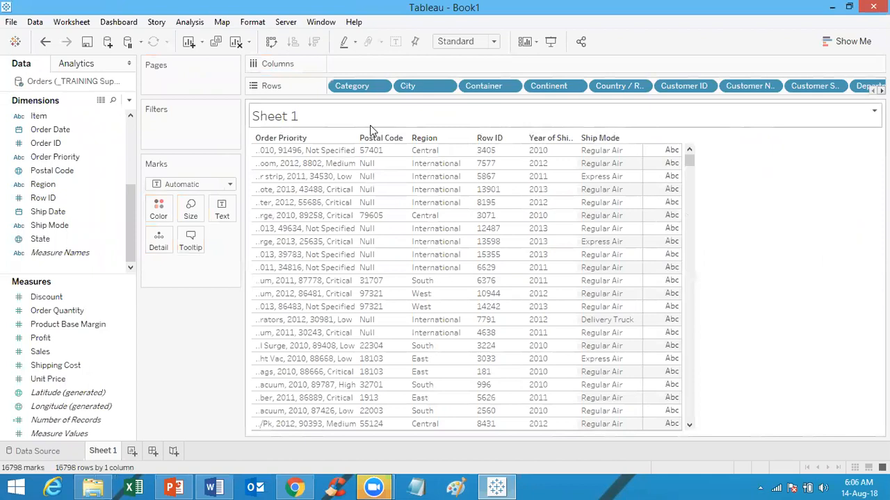
# Step: Examine the labels in the table's first row and review the fields along the Rows shelf through Ship Mode
pyautogui.click(292, 148)
pyautogui.click(458, 154)
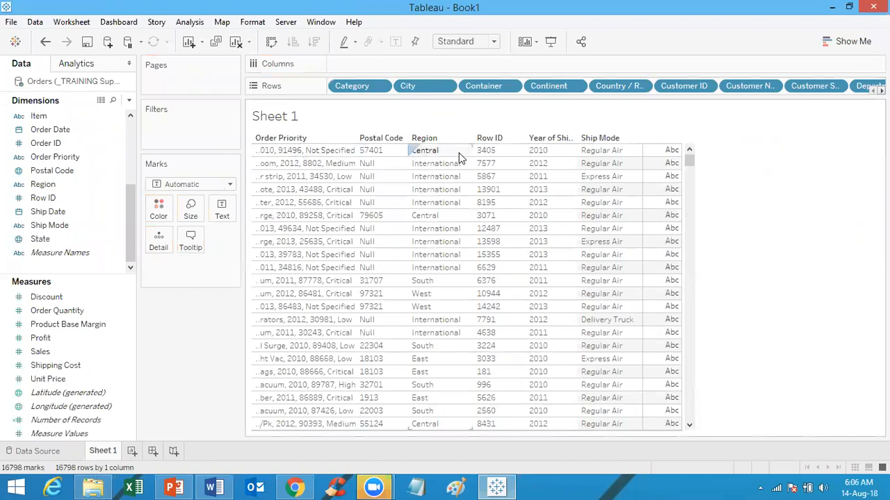
pyautogui.click(530, 151)
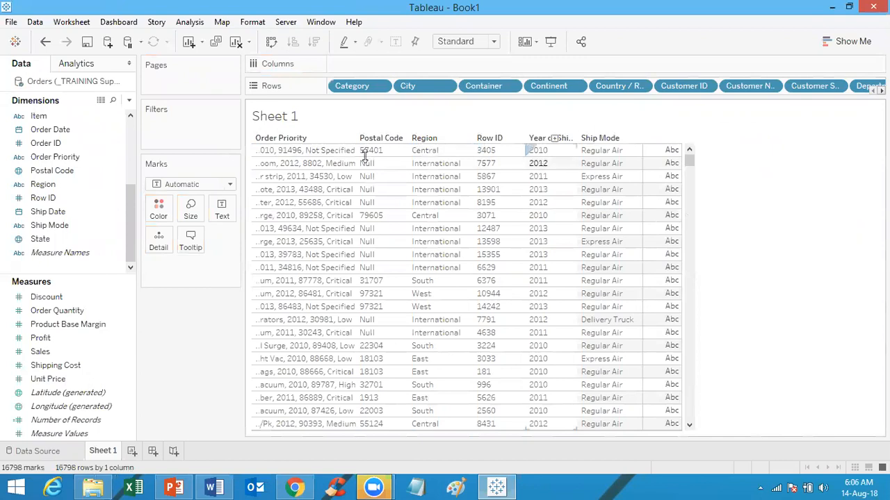
pyautogui.click(317, 151)
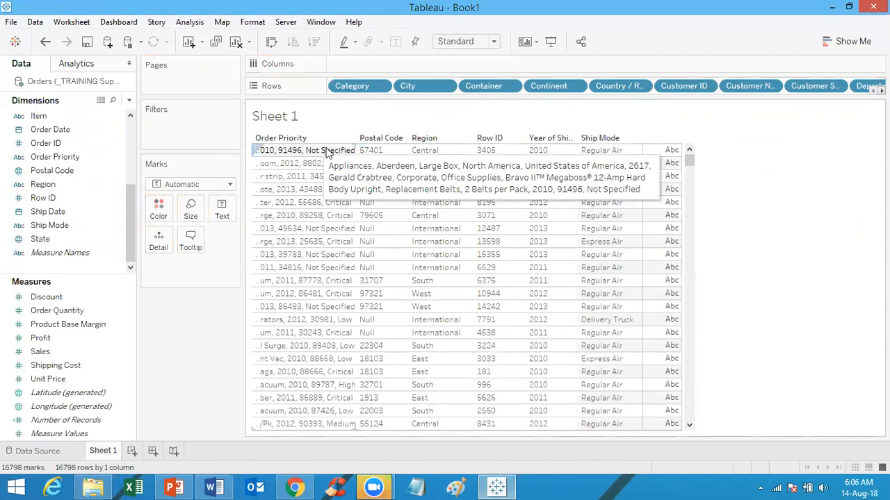
pyautogui.click(380, 149)
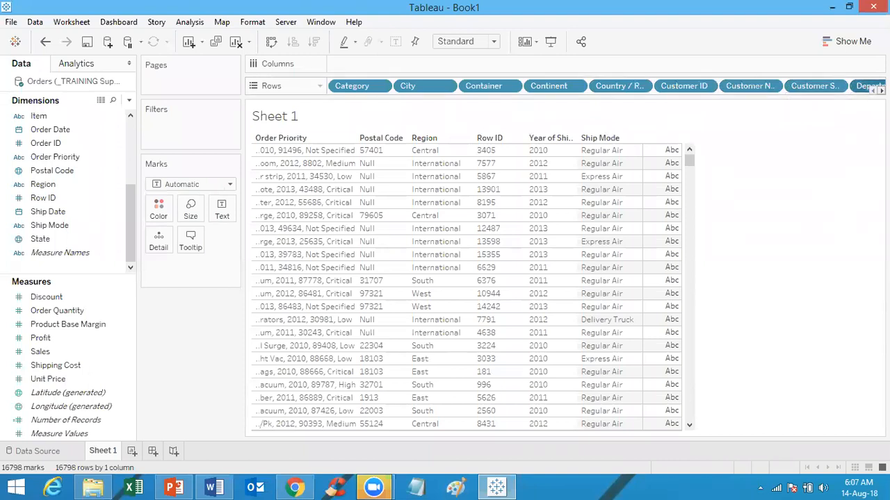
pyautogui.click(882, 91)
pyautogui.click(881, 91)
pyautogui.click(881, 91)
pyautogui.click(882, 91)
pyautogui.click(881, 91)
pyautogui.click(882, 91)
pyautogui.click(882, 90)
pyautogui.click(882, 90)
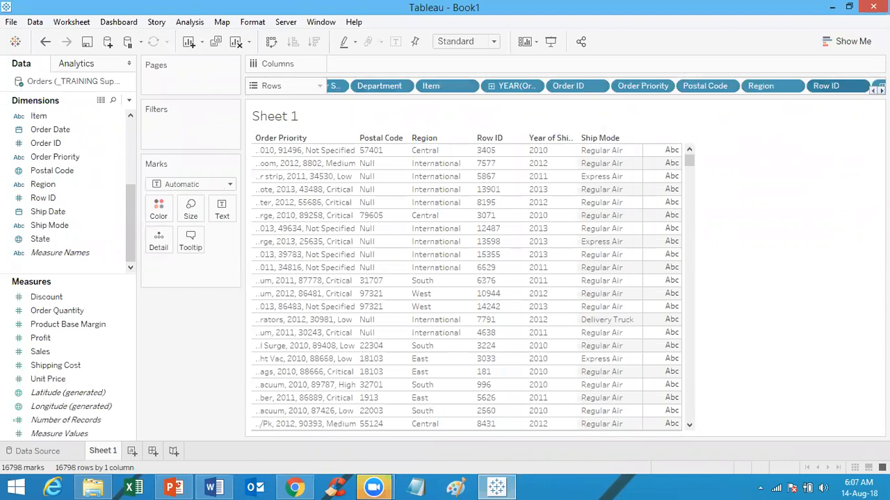
pyautogui.click(881, 90)
pyautogui.click(882, 90)
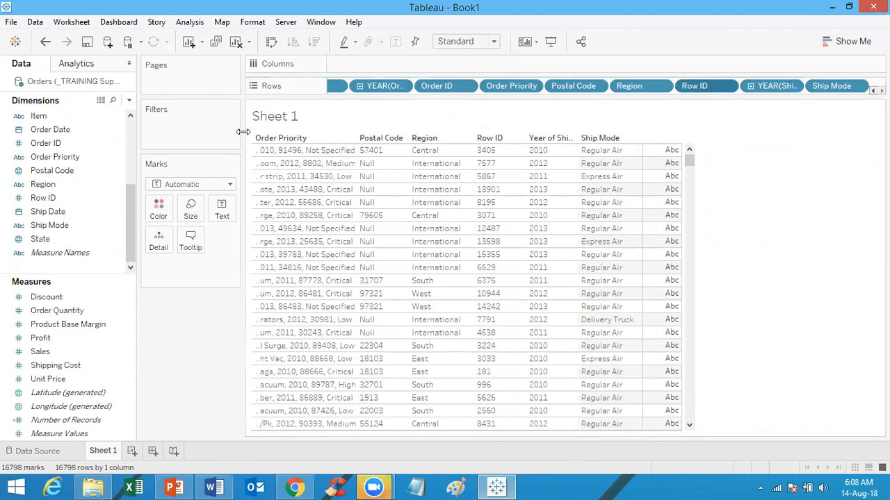
# Step: Set the table layout's maximum levels of row labels, horizontal row labels and column labels to 16 each
pyautogui.click(191, 22)
pyautogui.moveTo(243, 192)
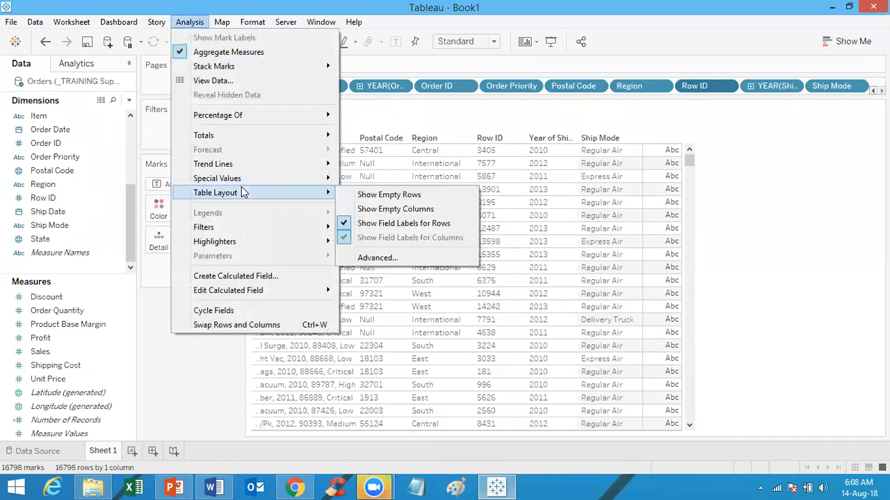
pyautogui.click(415, 259)
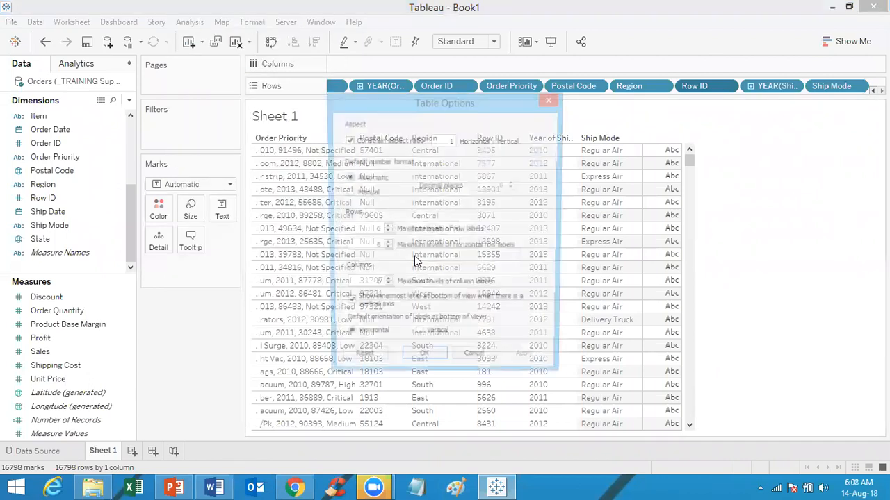
pyautogui.click(373, 230)
pyautogui.write('1')
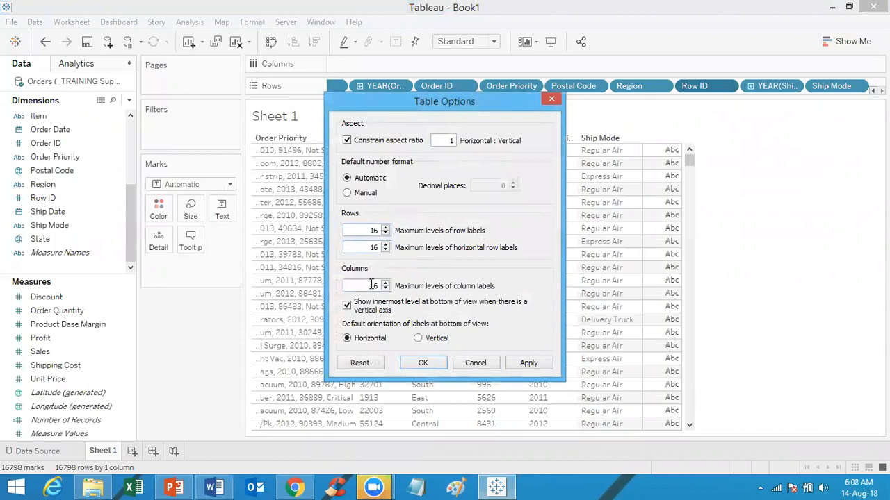
pyautogui.click(526, 365)
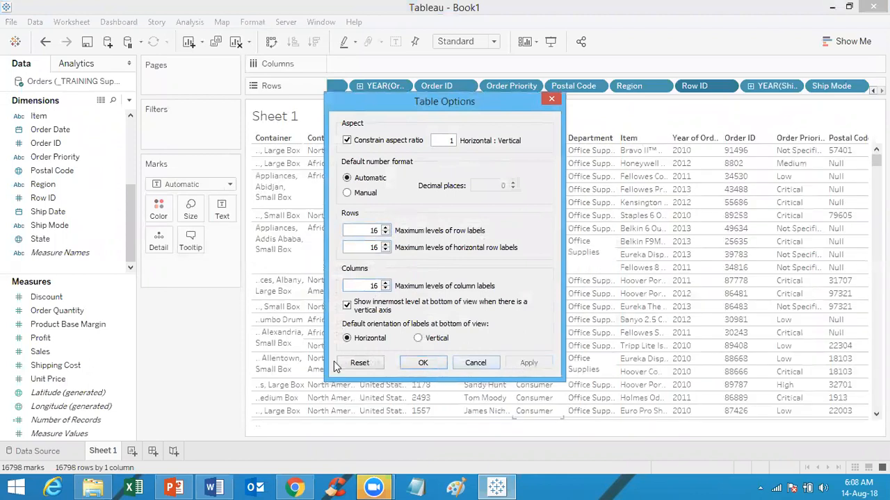
pyautogui.click(423, 364)
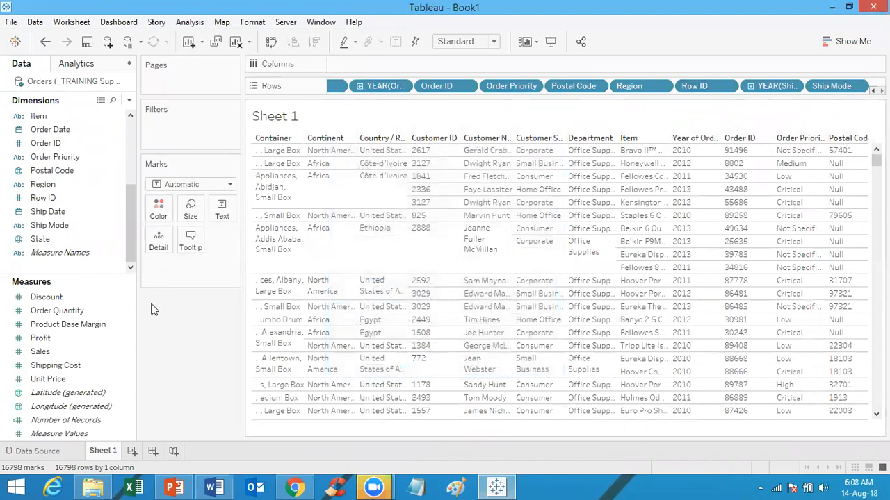
# Step: Create a new dashboard containing Sheet 1 and set its fixed width to 1500 px
pyautogui.click(153, 455)
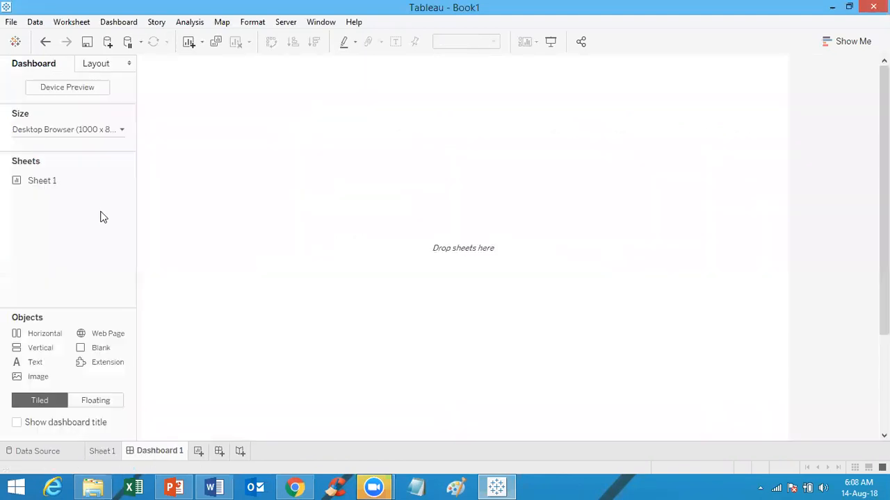
pyautogui.doubleClick(52, 183)
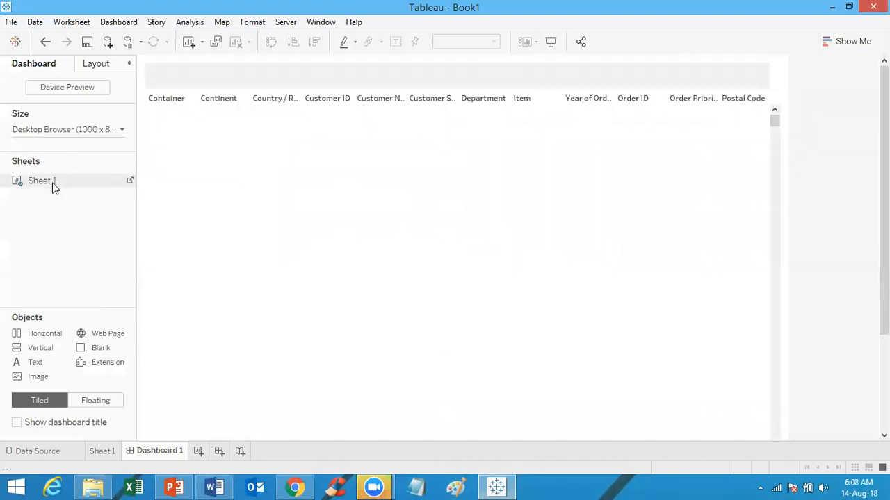
pyautogui.click(73, 128)
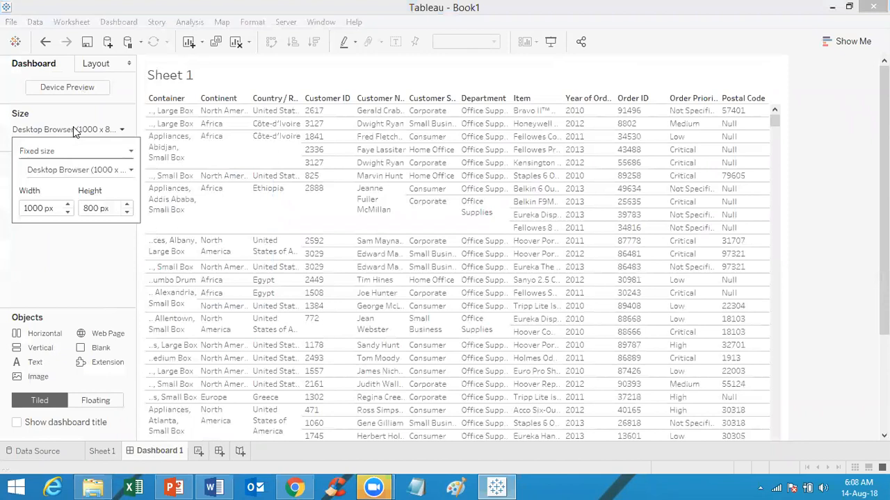
pyautogui.click(68, 204)
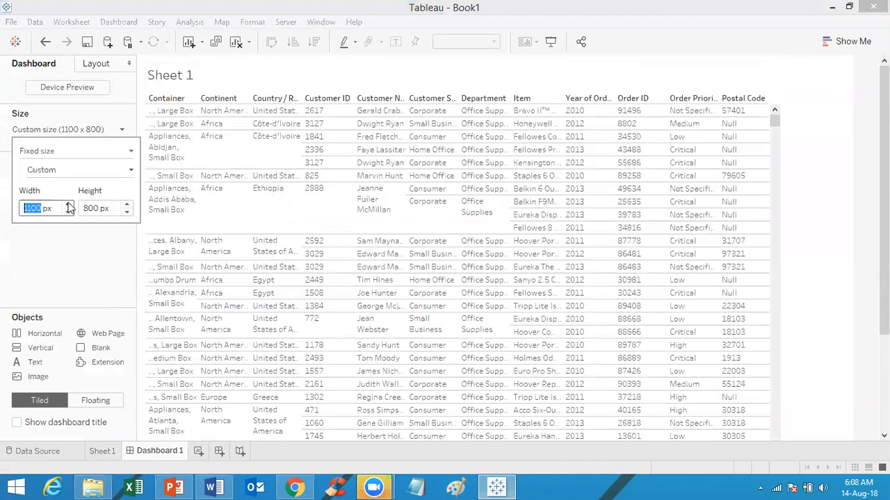
pyautogui.click(68, 204)
pyautogui.click(68, 205)
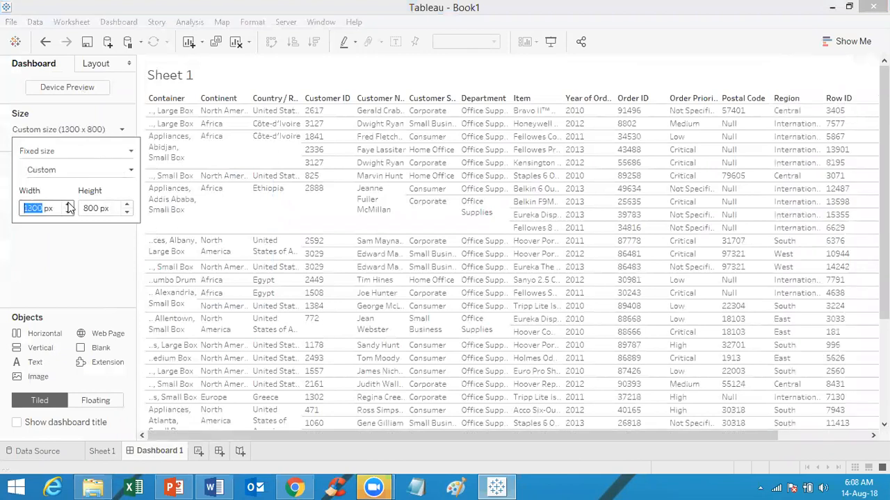
pyautogui.click(68, 204)
pyautogui.click(68, 204)
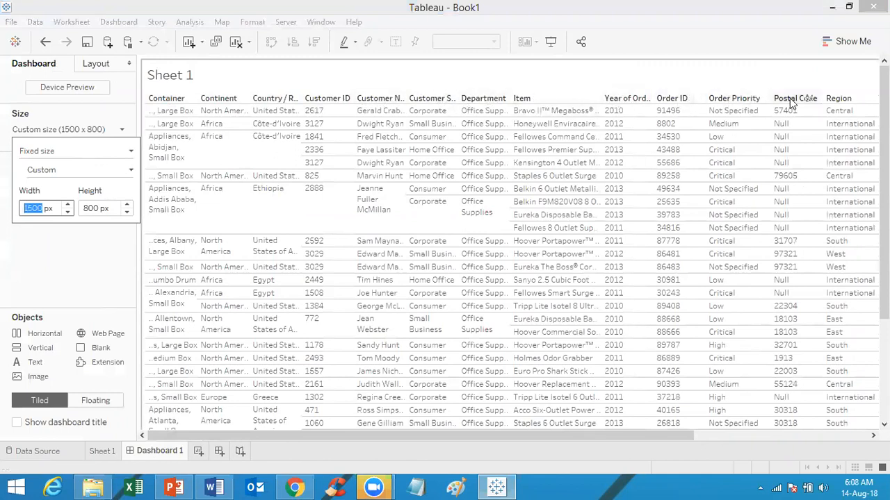
pyautogui.click(837, 103)
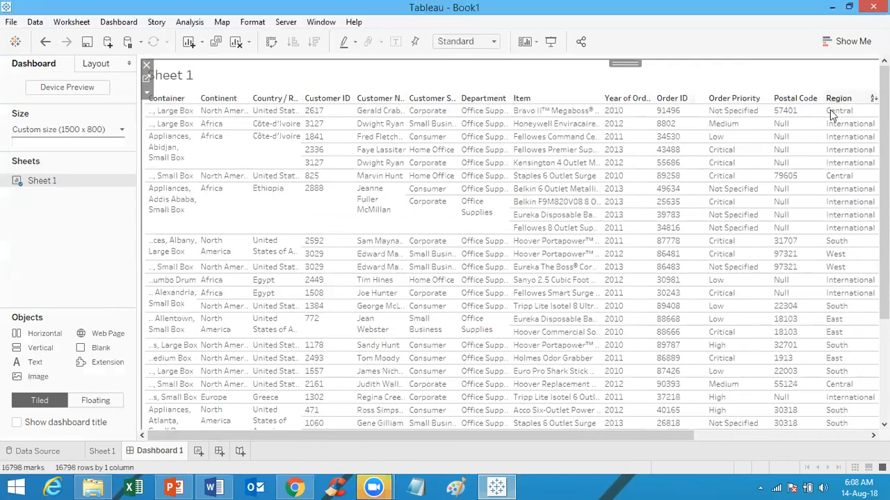
# Step: Check the dashboard table's columns from Container to Ship Mode and compare them with the row fields in Sheet 1
pyautogui.moveTo(646, 440); pyautogui.dragTo(845, 424)
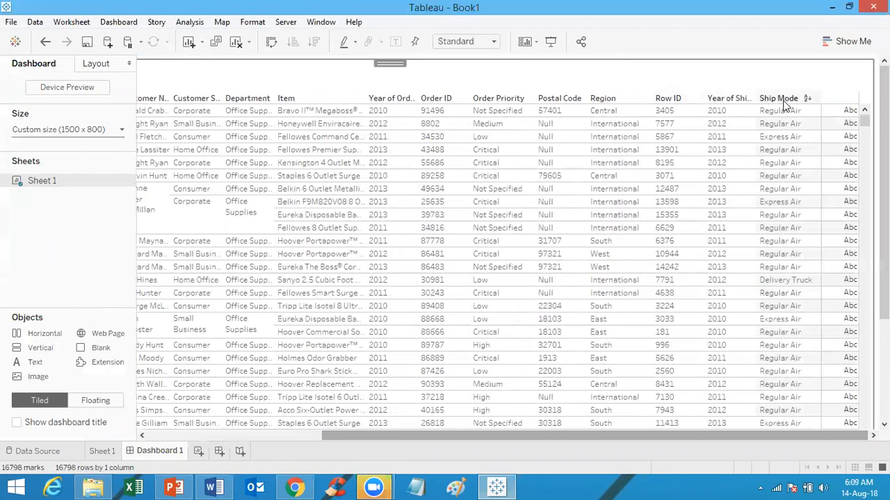
pyautogui.moveTo(680, 439); pyautogui.dragTo(437, 431)
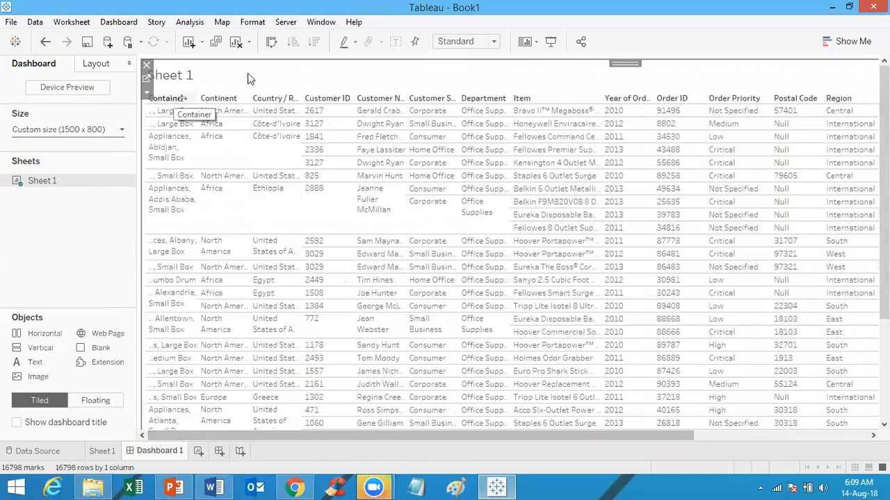
pyautogui.moveTo(42, 182)
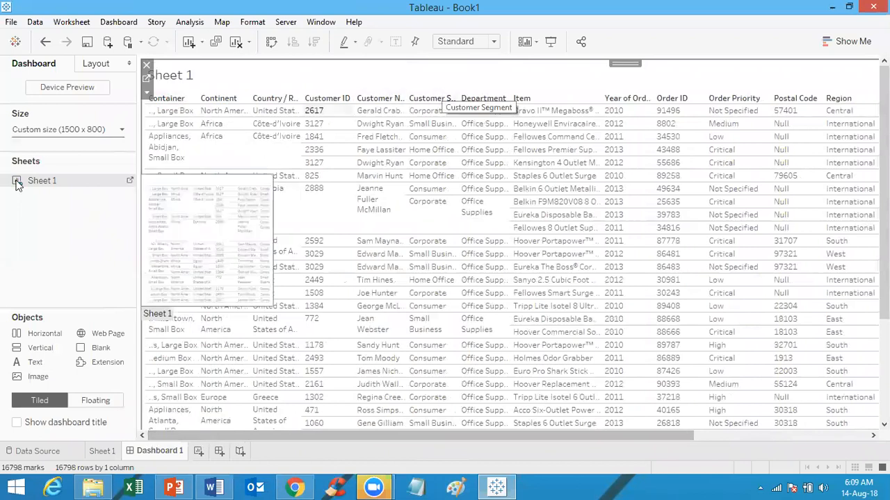
pyautogui.click(130, 180)
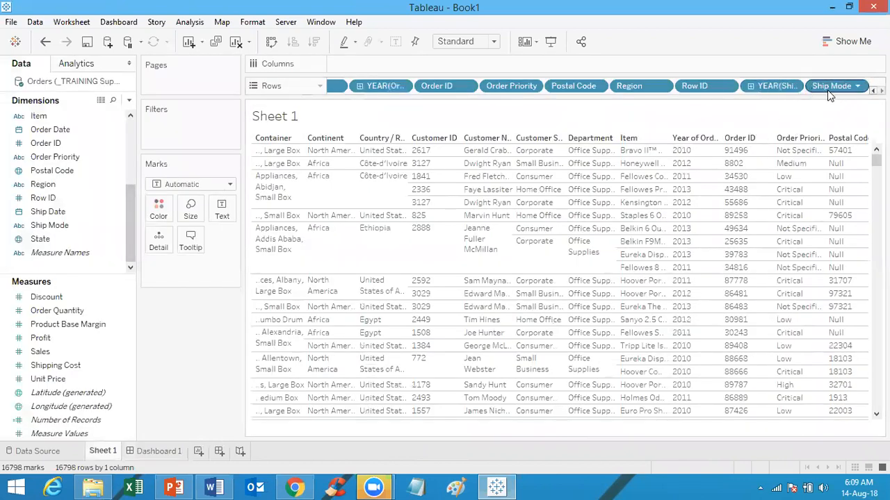
pyautogui.click(154, 452)
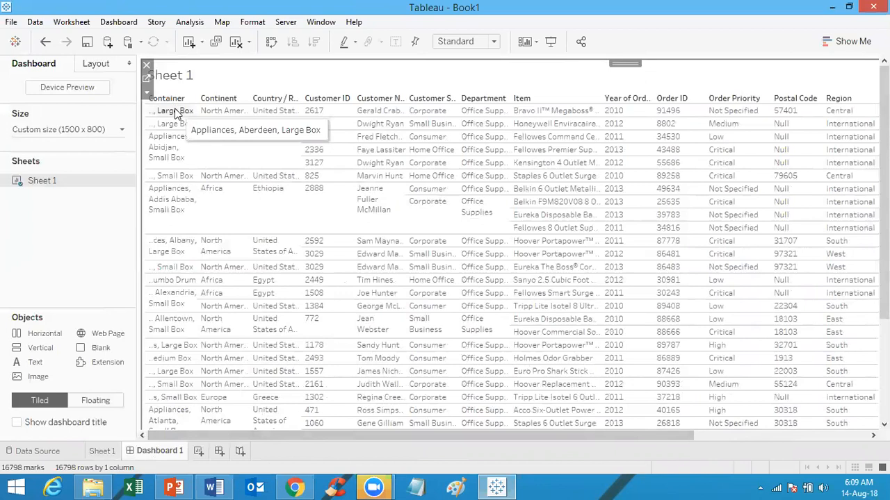
# Step: Save the workbook to the Desktop as Book1.twb in the Tableau Workbook format
pyautogui.click(12, 23)
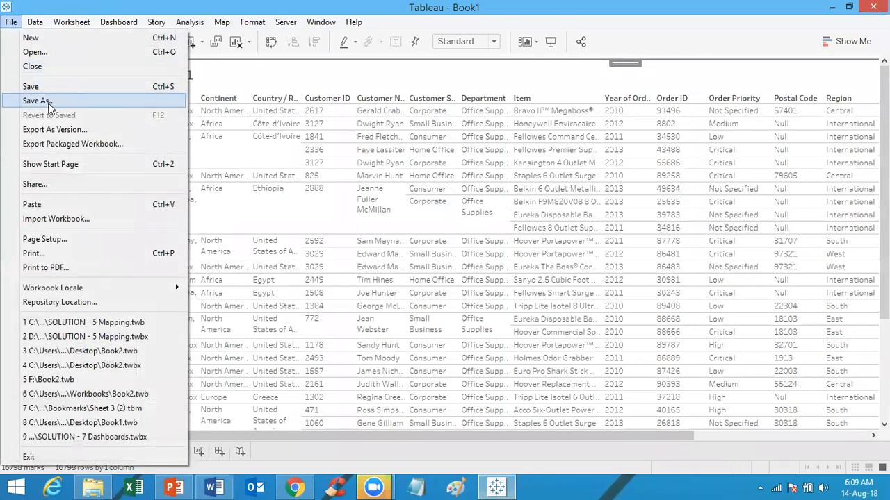
pyautogui.click(48, 108)
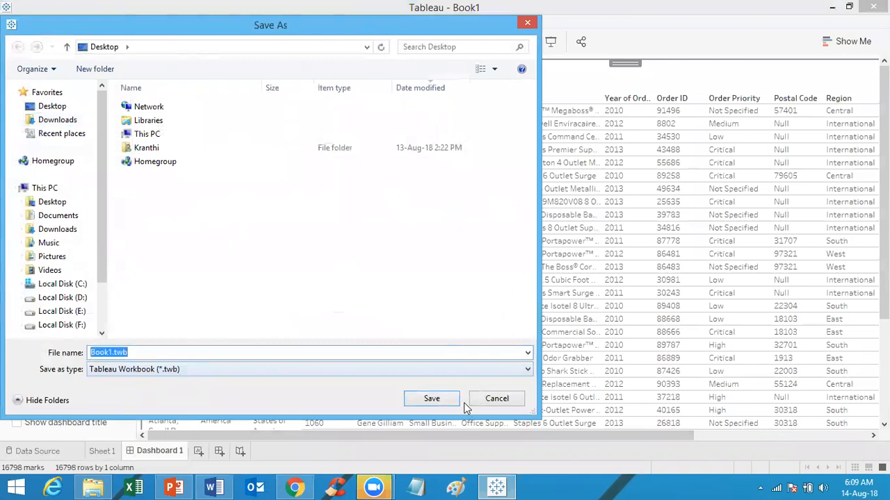
pyautogui.click(438, 396)
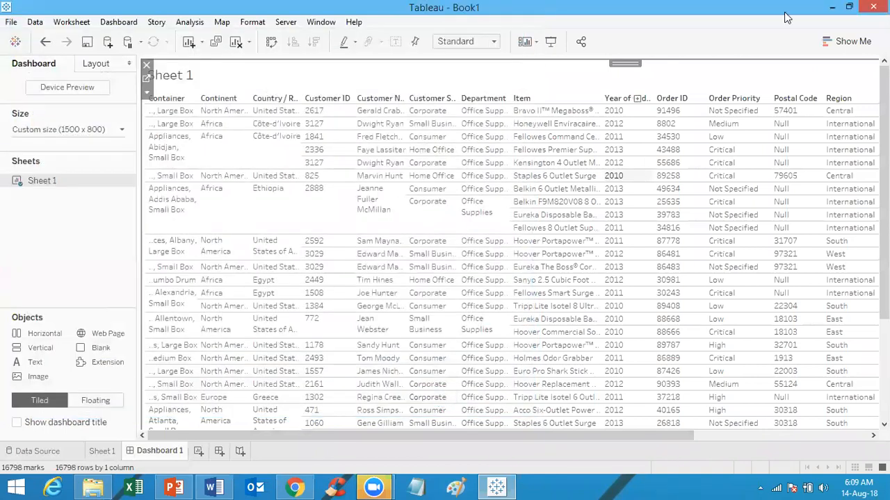
# Step: Leave Tableau and open the Book1.twb file from the Desktop in Notepad at full-screen size
pyautogui.click(830, 7)
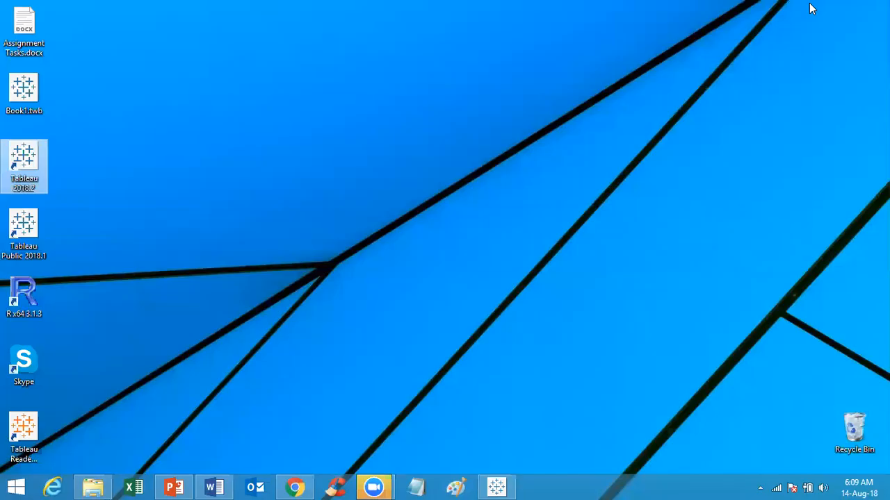
pyautogui.rightClick(31, 102)
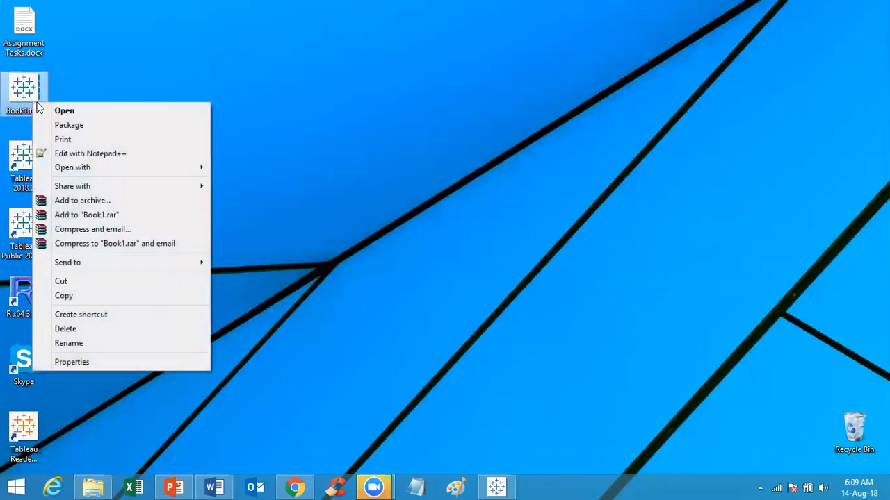
pyautogui.moveTo(145, 167)
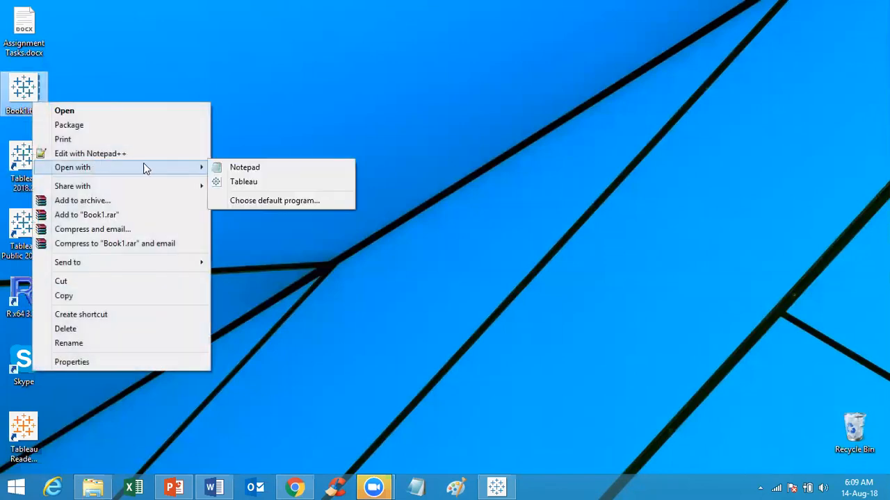
pyautogui.click(236, 167)
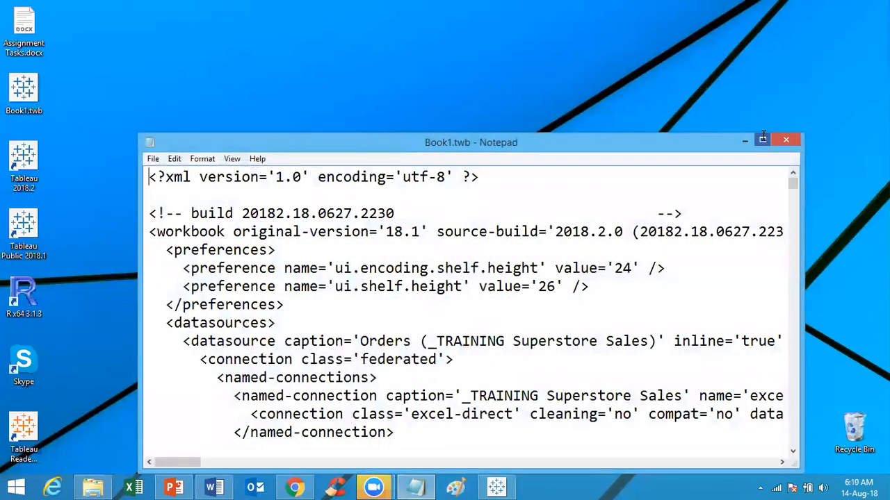
pyautogui.click(763, 138)
pyautogui.click(653, 66)
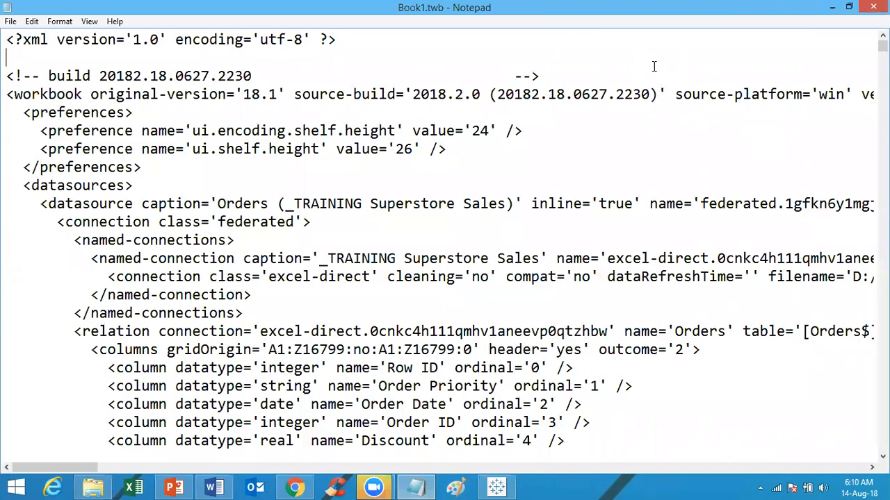
# Step: Search the workbook XML for "col-" to locate the table style rule with the level attributes
pyautogui.hotkey('ctrl', 'f')
pyautogui.write('col')
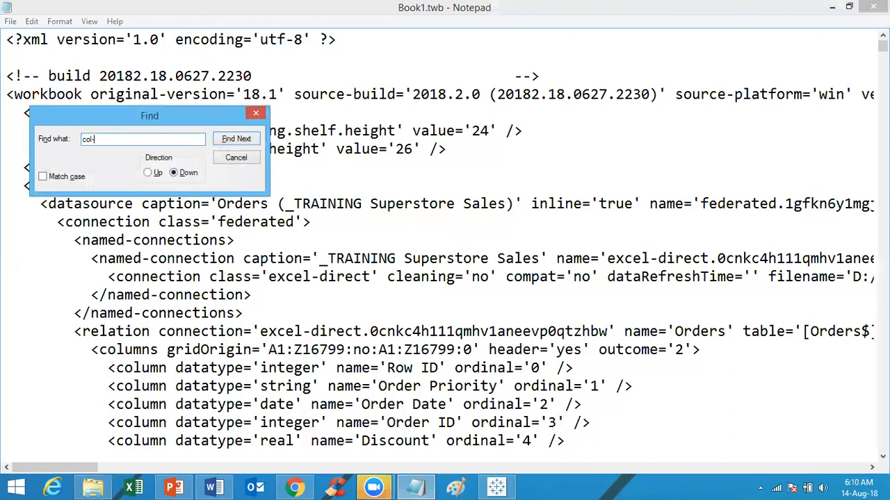
pyautogui.press('Return')
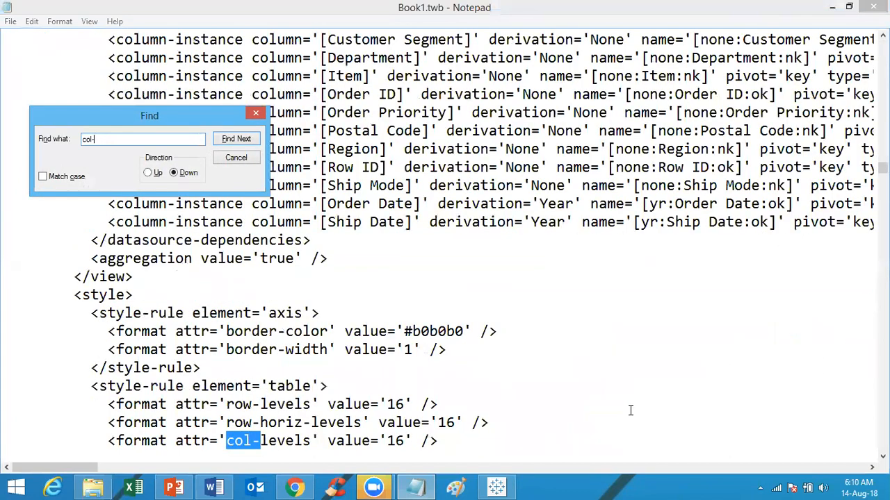
pyautogui.click(723, 369)
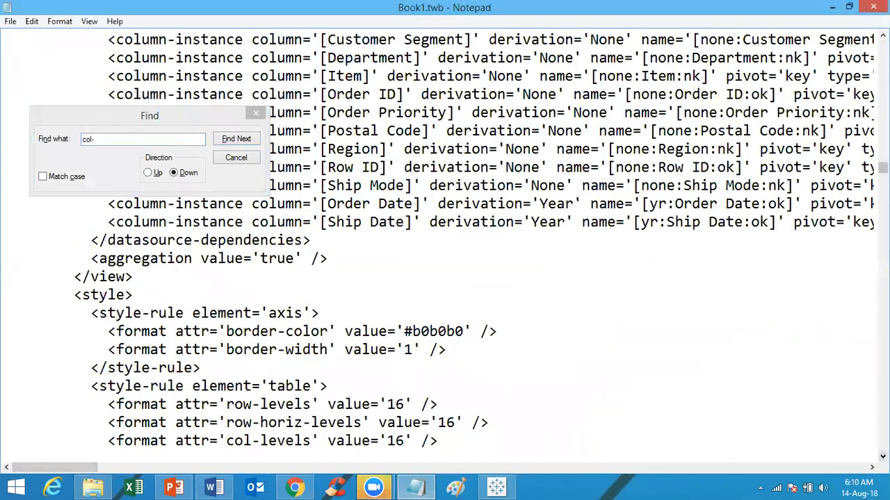
pyautogui.scroll(-2, 429, 279)
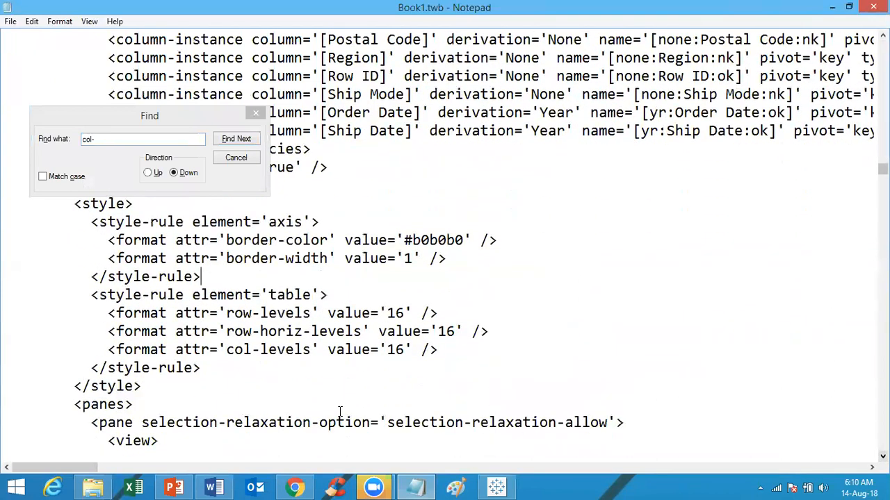
# Step: Set the row-levels, row-horiz-levels and col-levels values in the table style rule to 30 each
pyautogui.click(404, 314)
pyautogui.press('BackSpace')
pyautogui.press('BackSpace')
pyautogui.write('30')
pyautogui.click(456, 332)
pyautogui.press('BackSpace')
pyautogui.press('BackSpace')
pyautogui.write('30')
pyautogui.click(405, 350)
pyautogui.press('BackSpace')
pyautogui.press('BackSpace')
pyautogui.write('30')
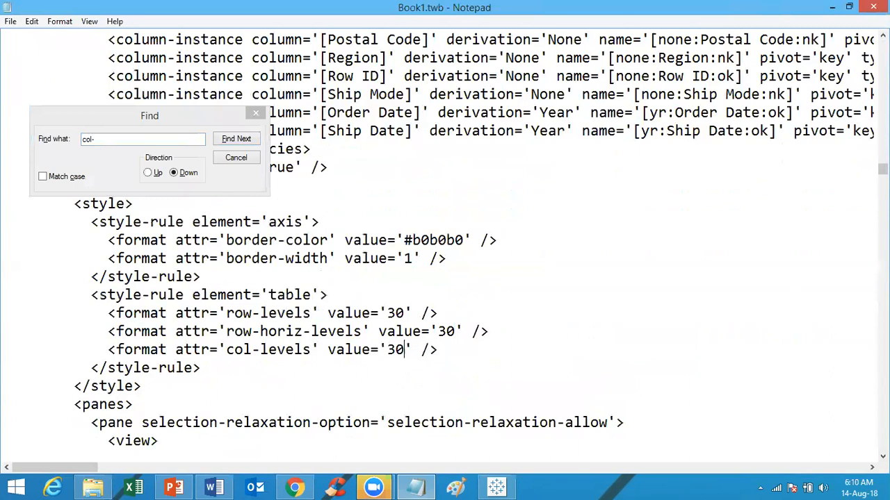
# Step: Close the search, save the edited Book1.twb file and close Notepad
pyautogui.click(535, 298)
pyautogui.click(256, 114)
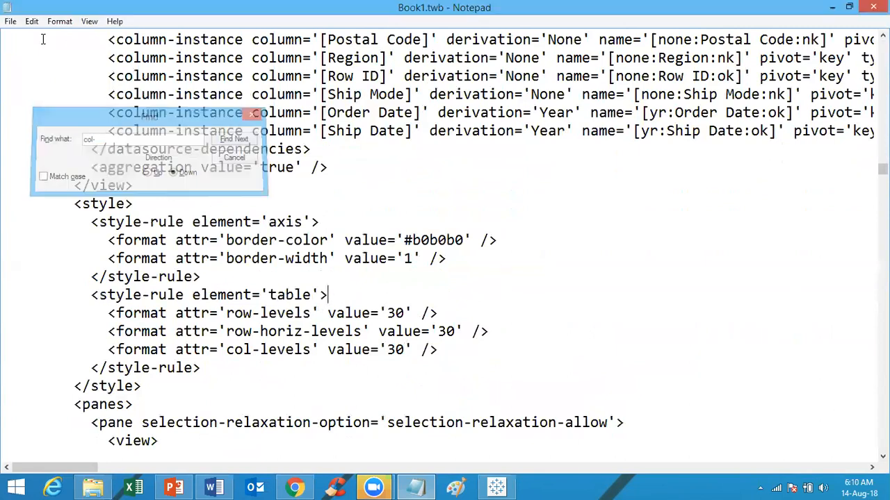
pyautogui.click(10, 22)
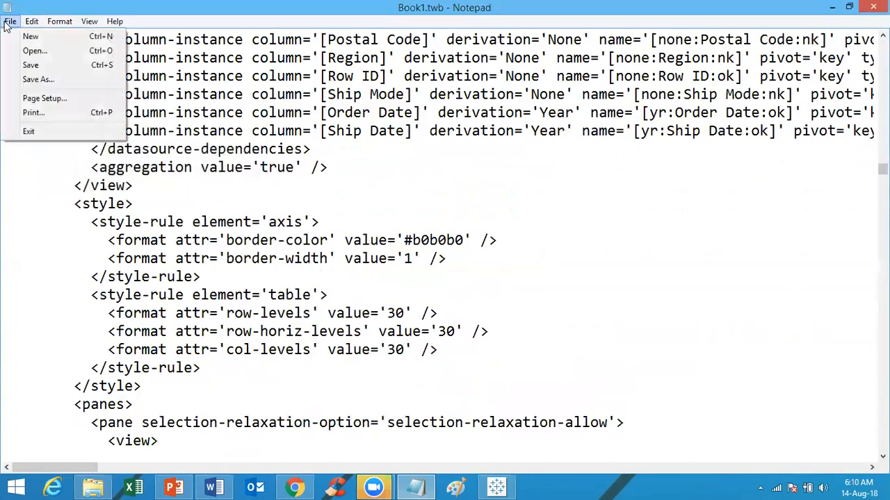
pyautogui.click(29, 65)
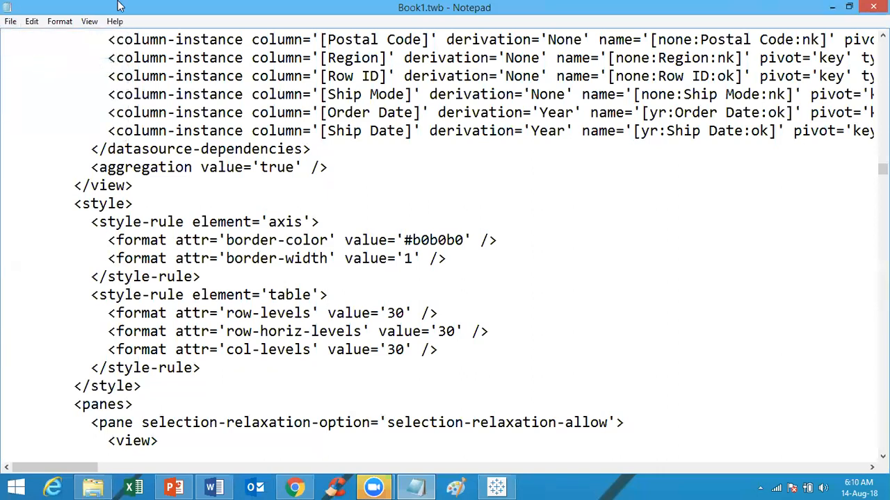
pyautogui.click(873, 6)
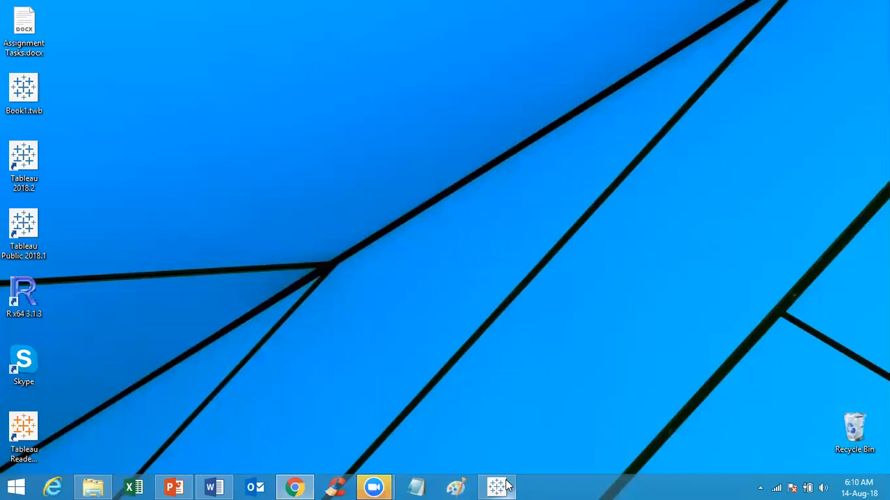
# Step: Return to Tableau and try to raise the maximum levels of row labels above 16 in the advanced table layout options
pyautogui.click(506, 486)
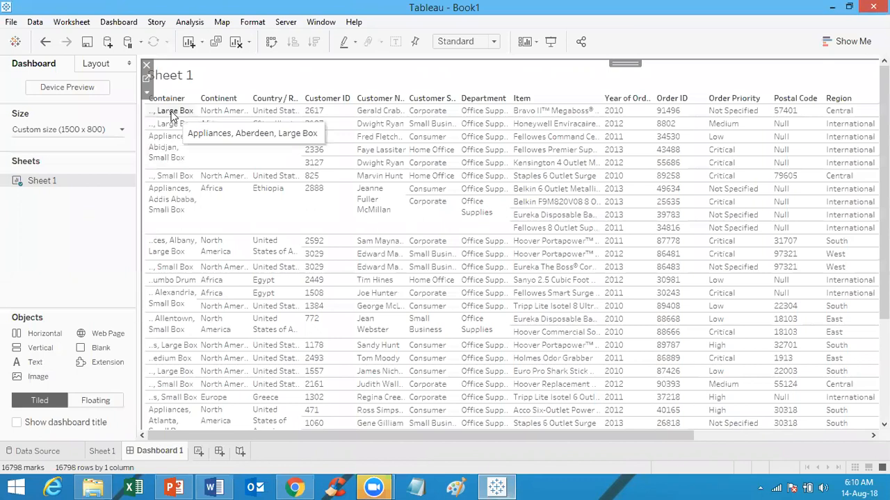
pyautogui.click(191, 22)
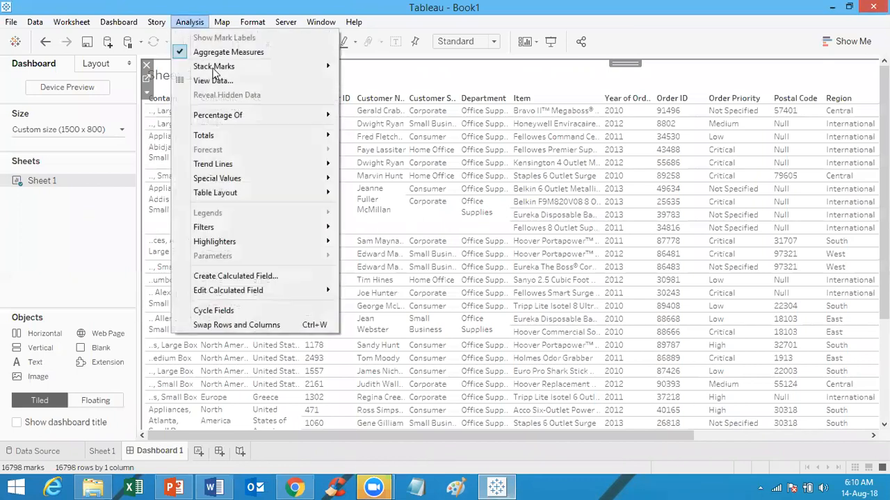
pyautogui.moveTo(310, 197)
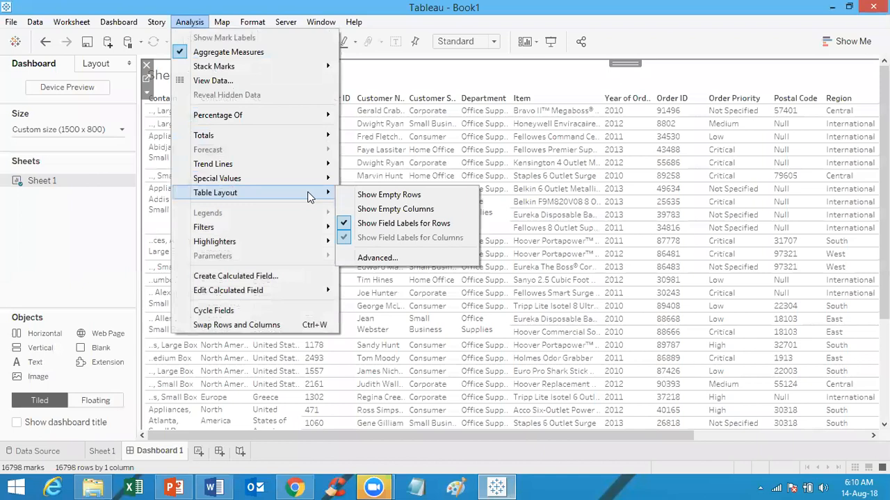
pyautogui.click(378, 261)
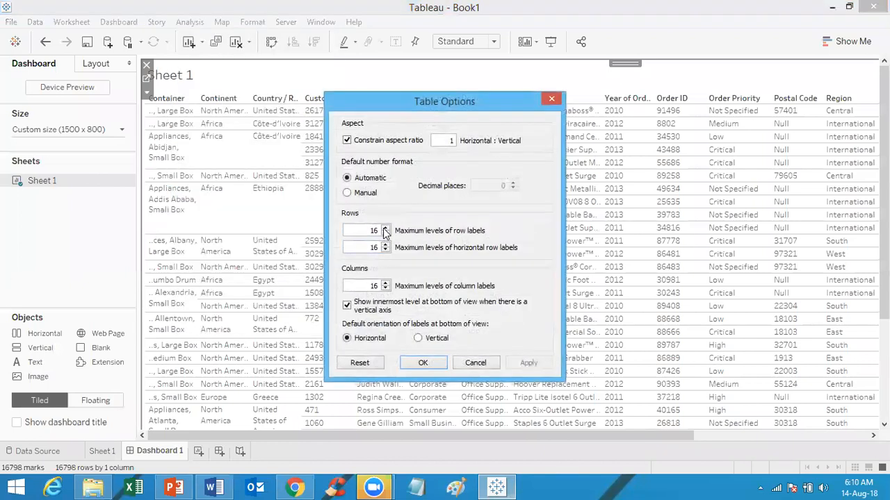
pyautogui.click(386, 234)
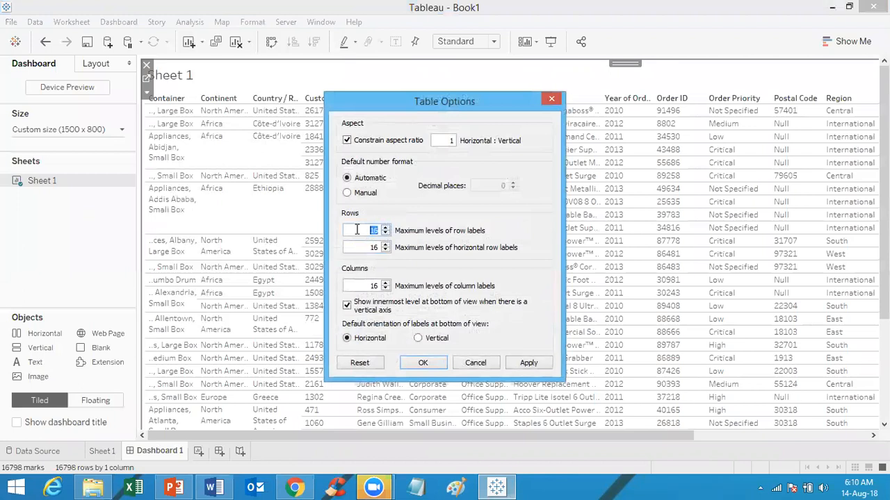
pyautogui.click(363, 231)
pyautogui.click(526, 363)
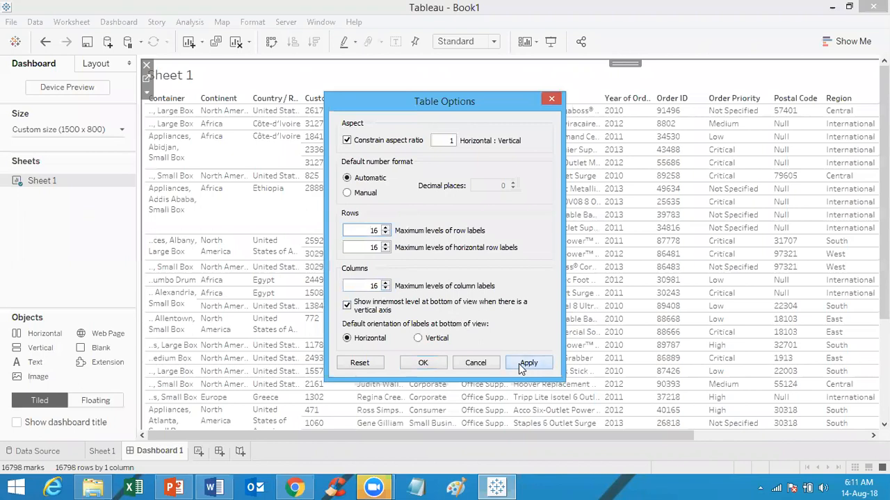
pyautogui.click(422, 364)
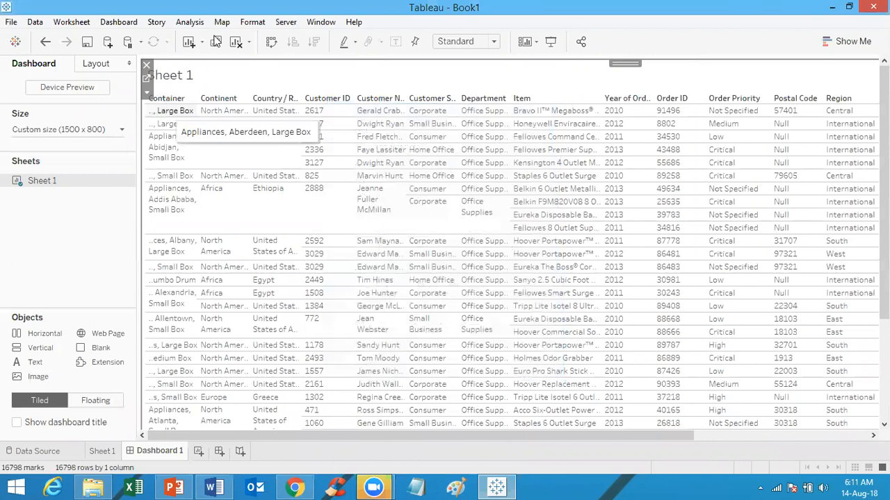
# Step: Close Tableau saving the workbook changes, and reopen Book1.twb from the Desktop to check Sheet 1
pyautogui.hotkey('alt', 'F4')
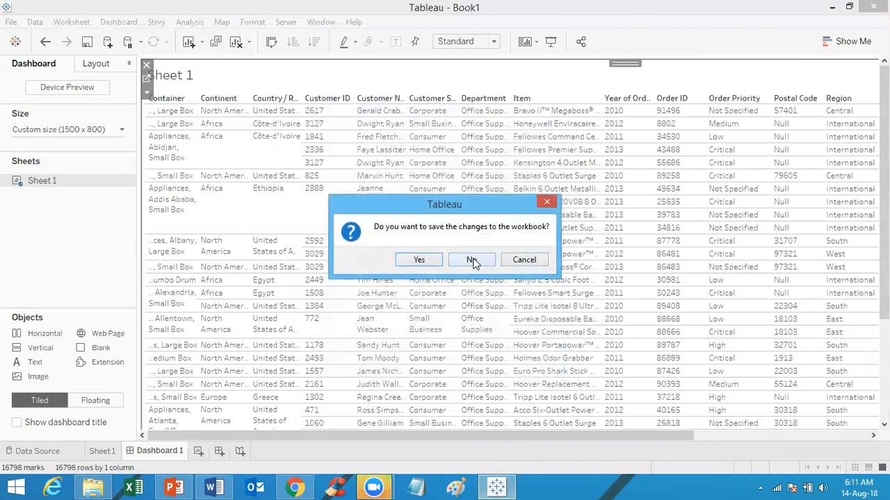
pyautogui.click(419, 261)
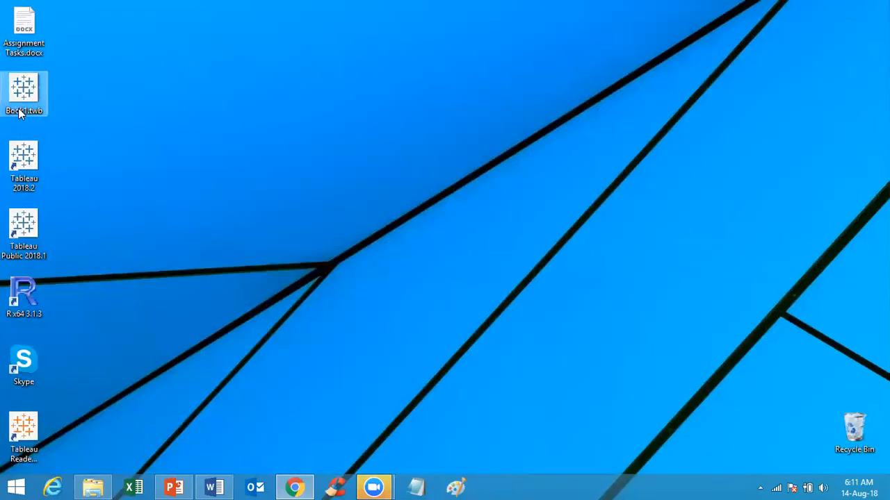
pyautogui.doubleClick(25, 96)
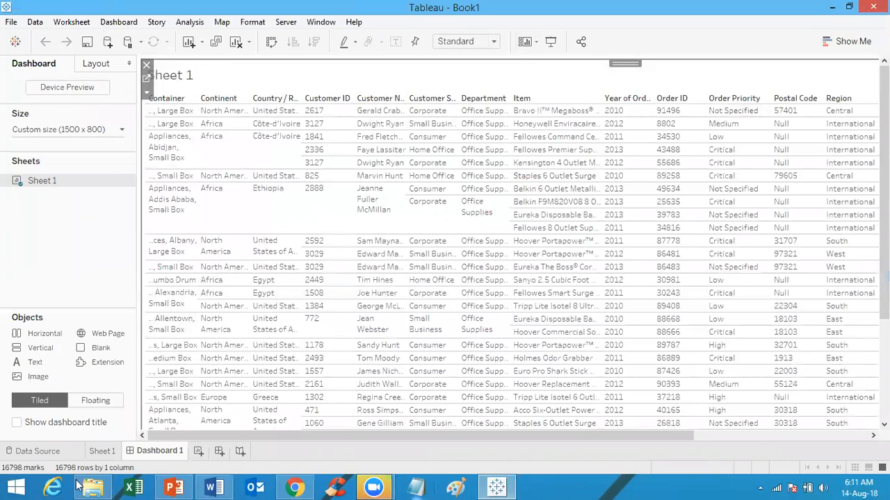
pyautogui.click(112, 452)
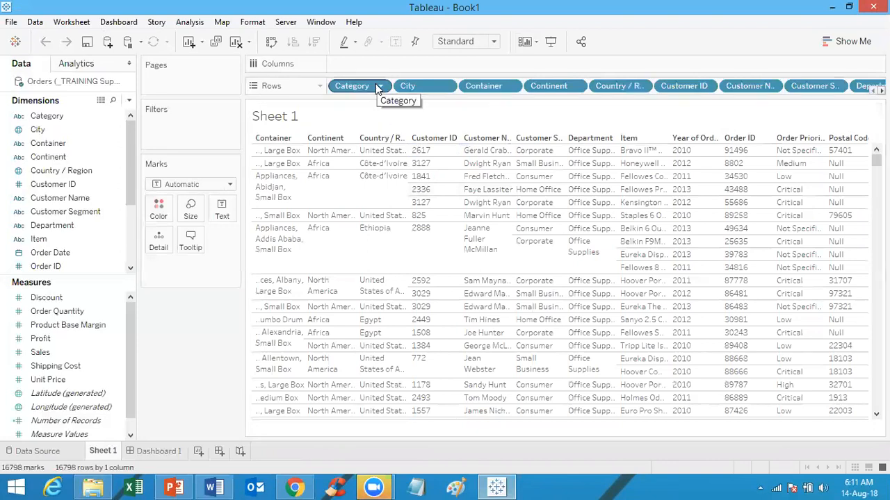
# Step: Save the Book1 workbook and close Tableau
pyautogui.click(12, 23)
pyautogui.click(42, 87)
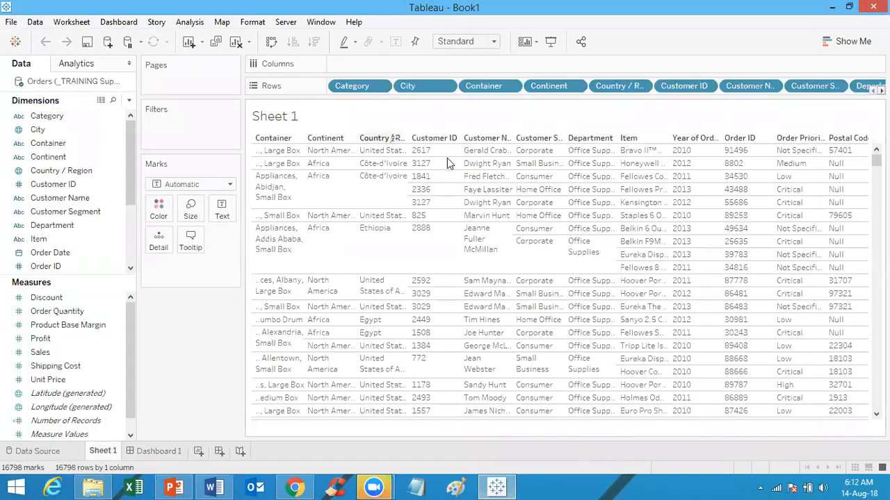
pyautogui.click(873, 7)
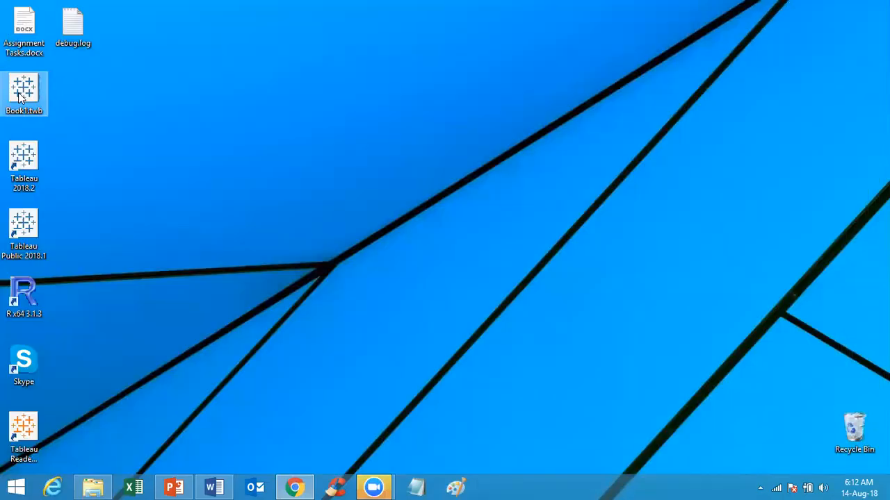
# Step: Open the Book1.twb file from the Desktop in Notepad while Tableau is closed
pyautogui.rightClick(20, 98)
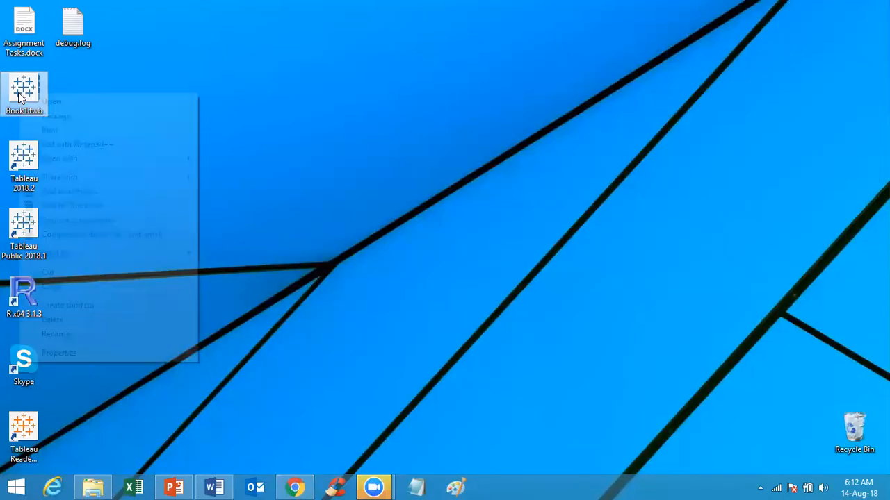
pyautogui.moveTo(83, 179)
pyautogui.moveTo(97, 156)
pyautogui.click(219, 154)
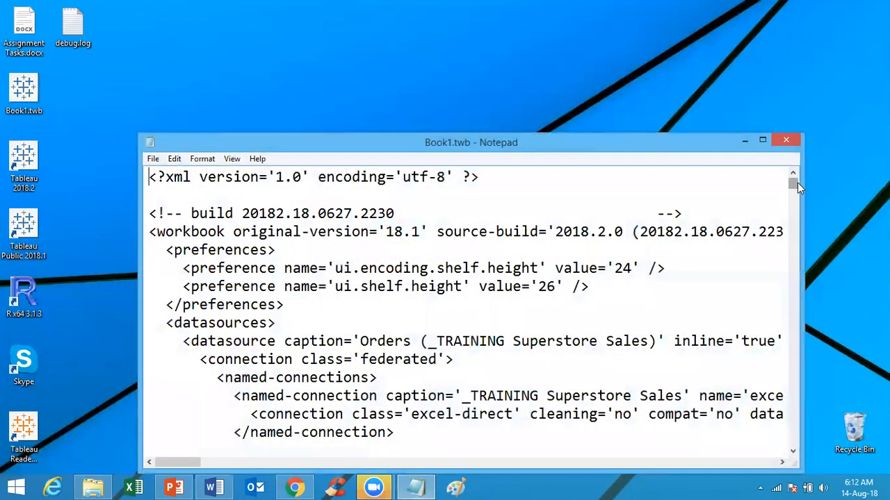
# Step: Find "col-" in the workbook XML to locate the table style rule's level attributes, and close the search
pyautogui.hotkey('ctrl', 'f')
pyautogui.write('col')
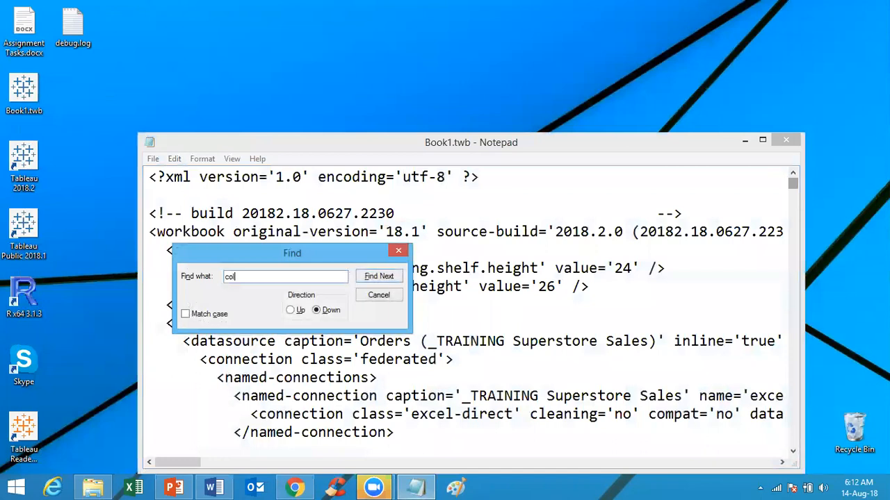
pyautogui.write('-')
pyautogui.press('Return')
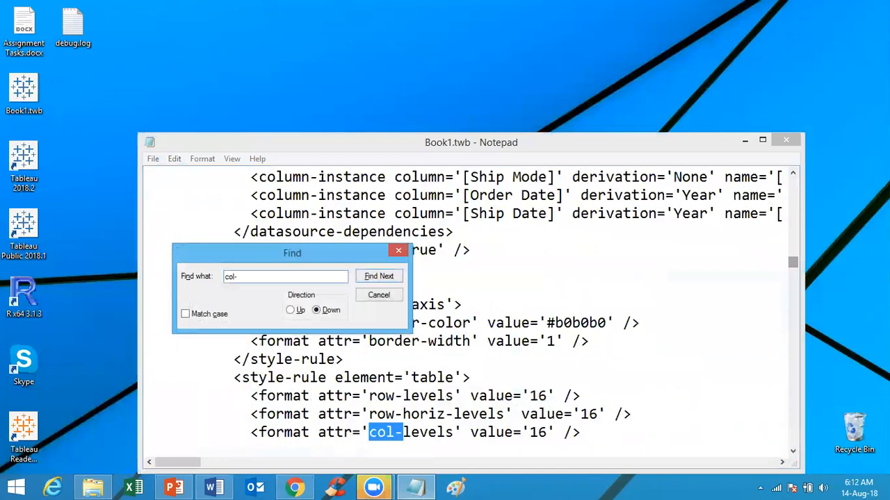
pyautogui.press('Escape')
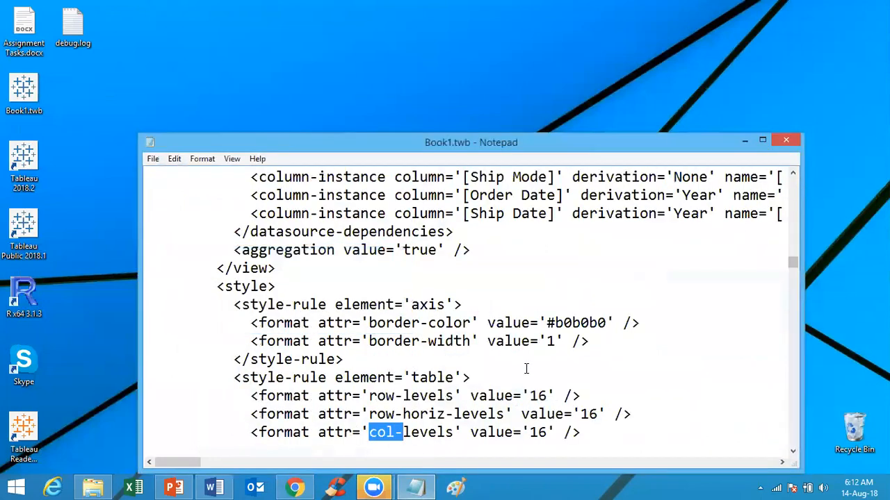
# Step: Change the table style rule's row-levels, row-horiz-levels and col-levels values to 30 each
pyautogui.click(546, 395)
pyautogui.press('BackSpace')
pyautogui.press('BackSpace')
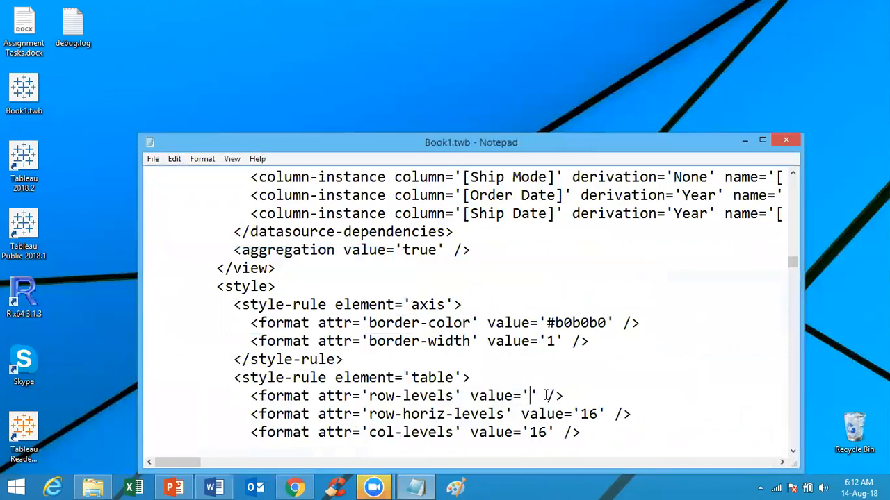
pyautogui.write('30')
pyautogui.click(598, 414)
pyautogui.press('BackSpace')
pyautogui.press('BackSpace')
pyautogui.write('30')
pyautogui.click(547, 432)
pyautogui.press('BackSpace')
pyautogui.press('BackSpace')
pyautogui.write('30')
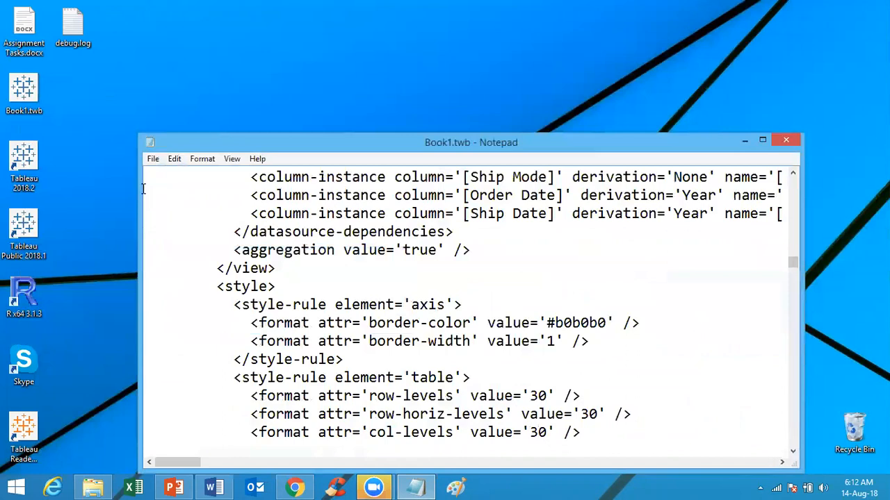
# Step: Save the edited Book1.twb file and close it
pyautogui.click(152, 159)
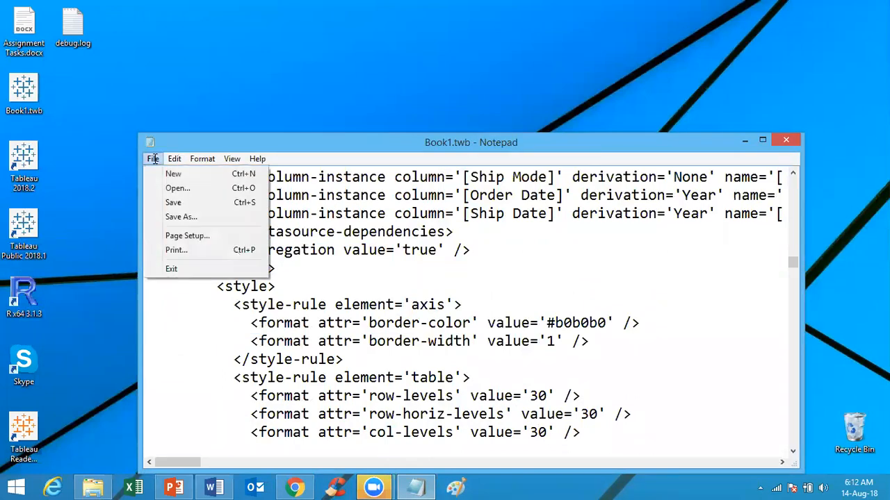
pyautogui.click(174, 202)
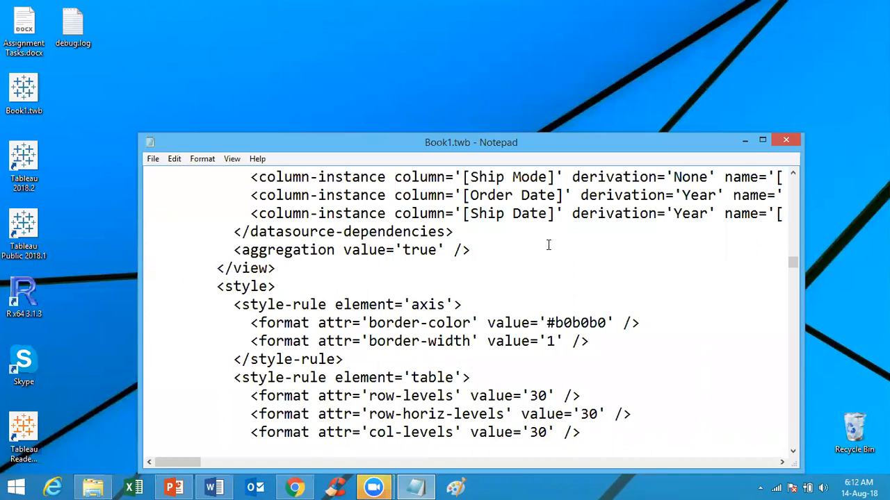
pyautogui.click(785, 141)
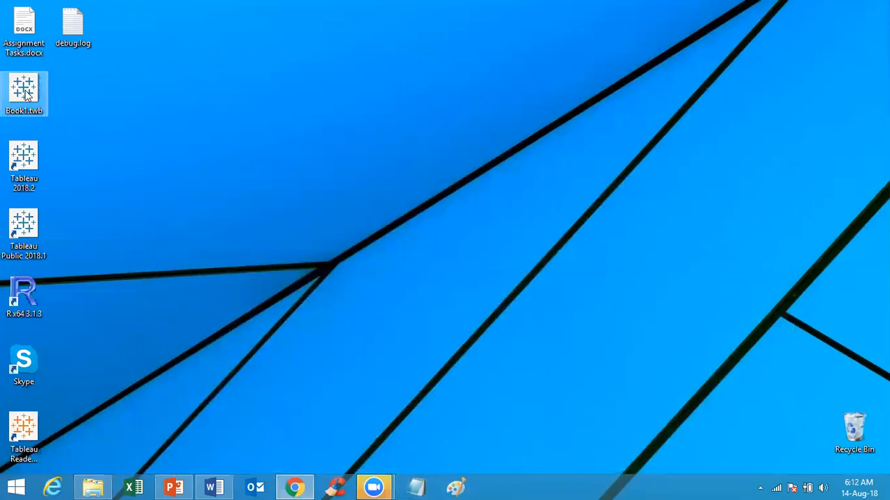
# Step: Reopen Book1.twb in Notepad, find "col-" to check the saved table level values, and close the file
pyautogui.rightClick(26, 95)
pyautogui.moveTo(82, 154)
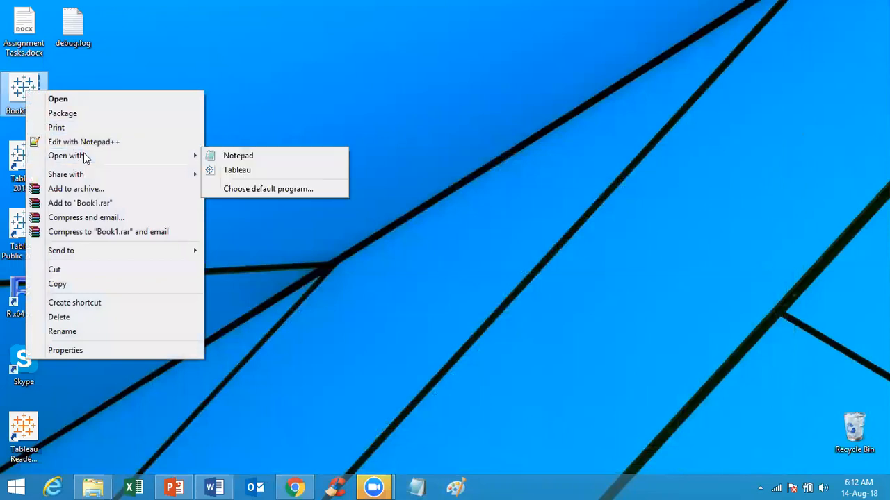
pyautogui.click(240, 155)
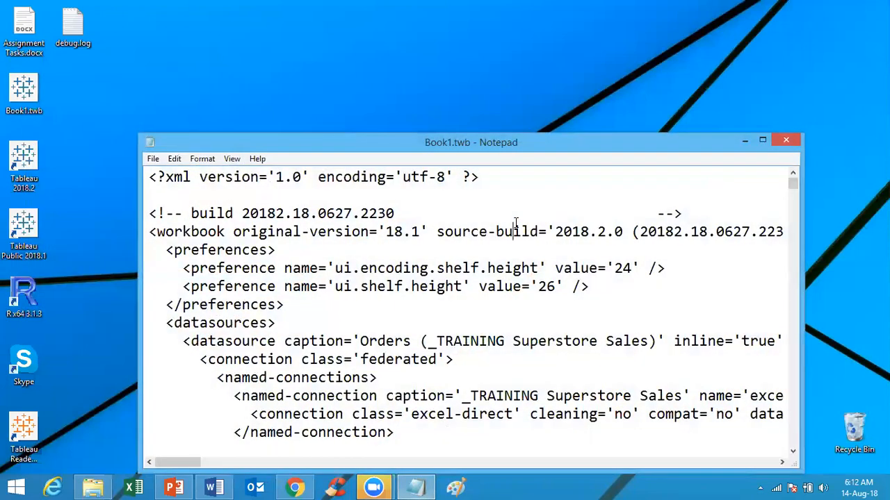
pyautogui.hotkey('ctrl', 'f')
pyautogui.write('col')
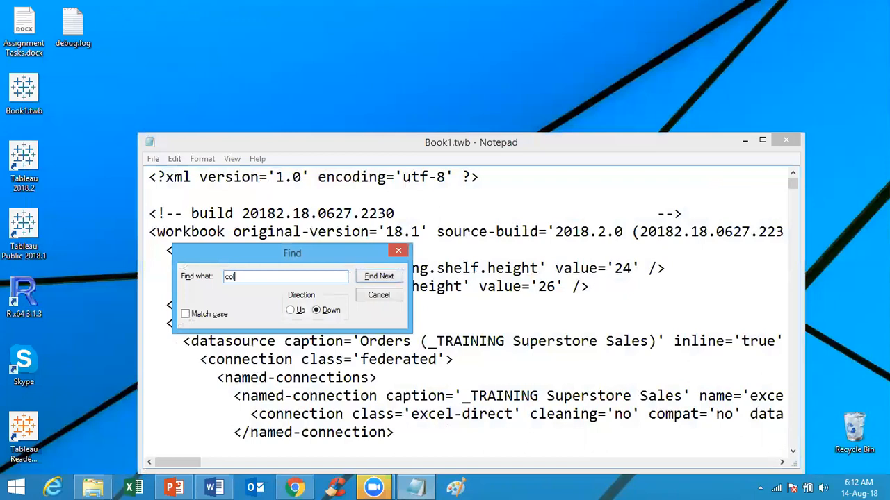
pyautogui.write('-')
pyautogui.press('Return')
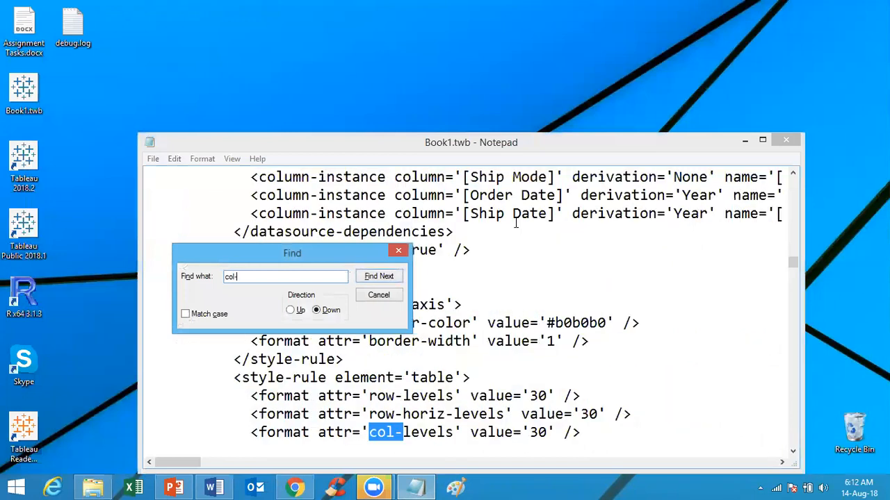
pyautogui.press('Escape')
pyautogui.click(789, 141)
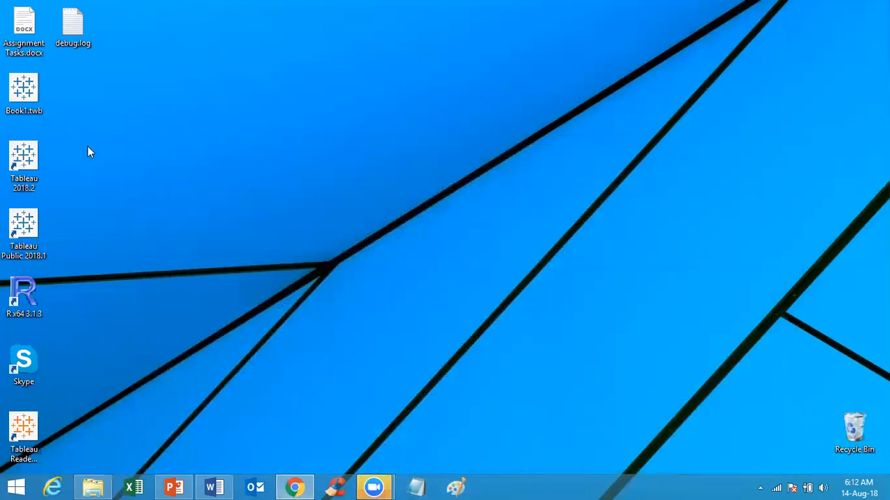
# Step: Open Book1.twb in Tableau, inspect the table columns on Sheet 1 and across Dashboard 1, and close the workbook
pyautogui.doubleClick(33, 91)
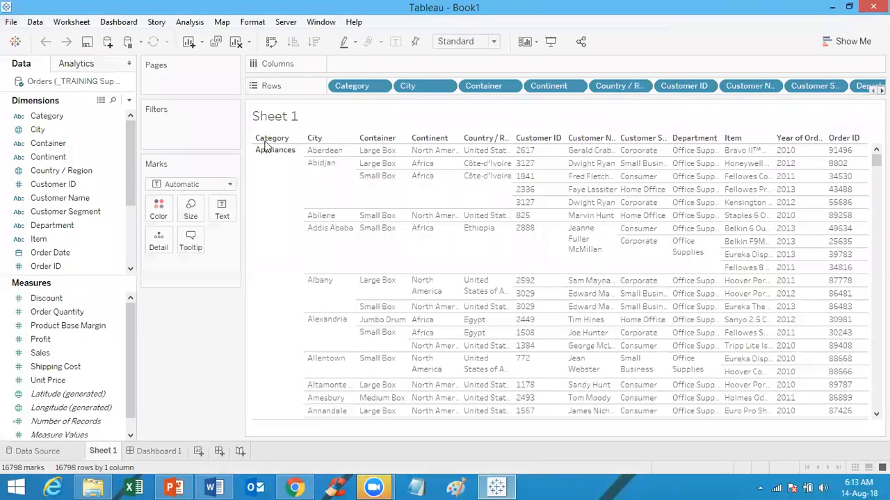
pyautogui.click(284, 150)
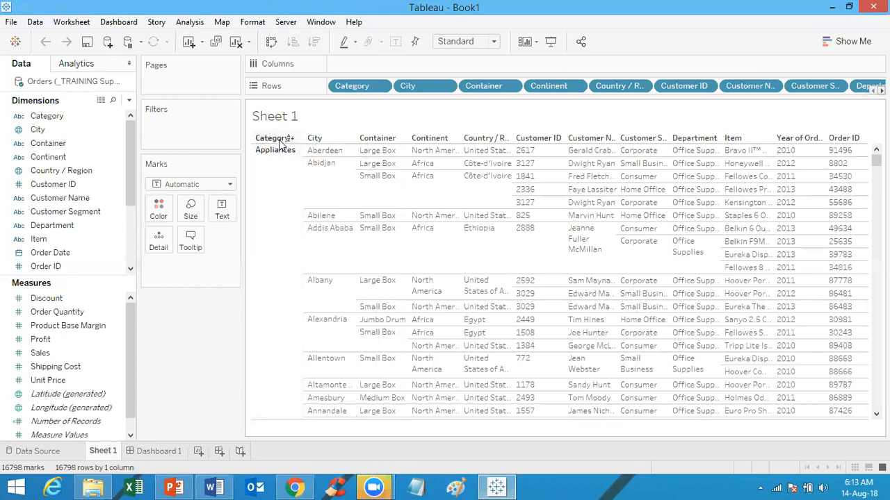
pyautogui.click(152, 452)
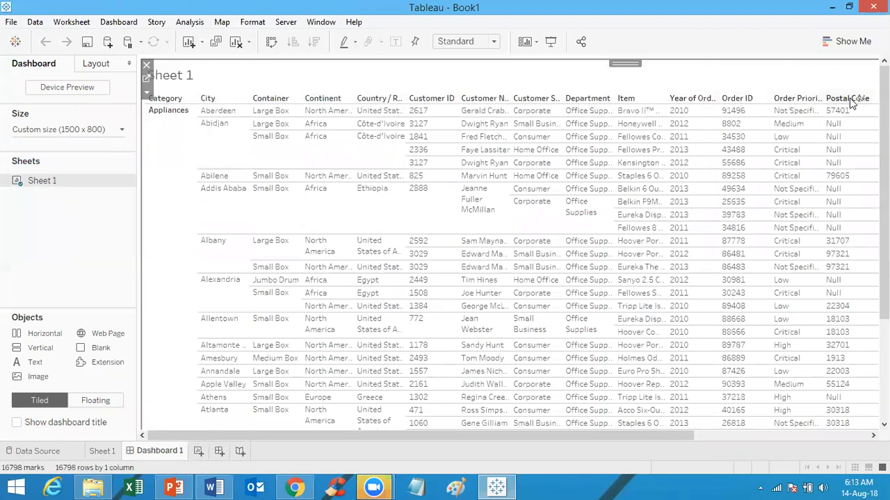
pyautogui.moveTo(648, 439); pyautogui.dragTo(826, 437)
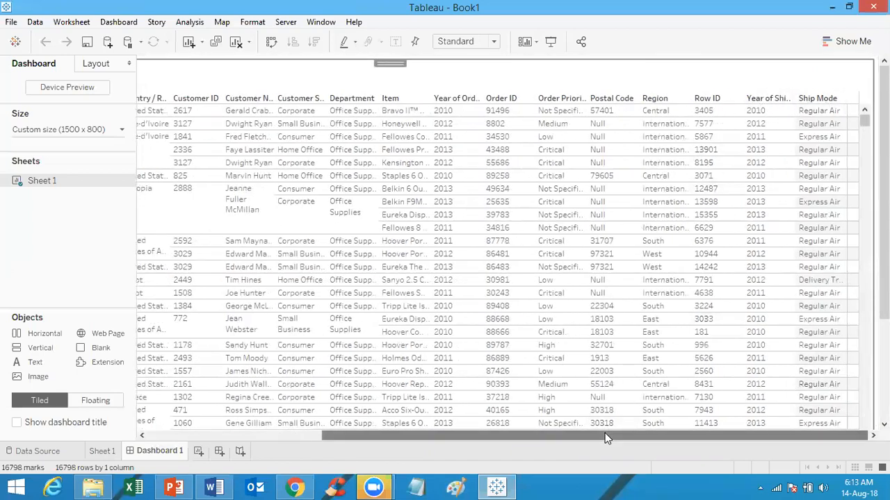
pyautogui.moveTo(605, 438); pyautogui.dragTo(397, 428)
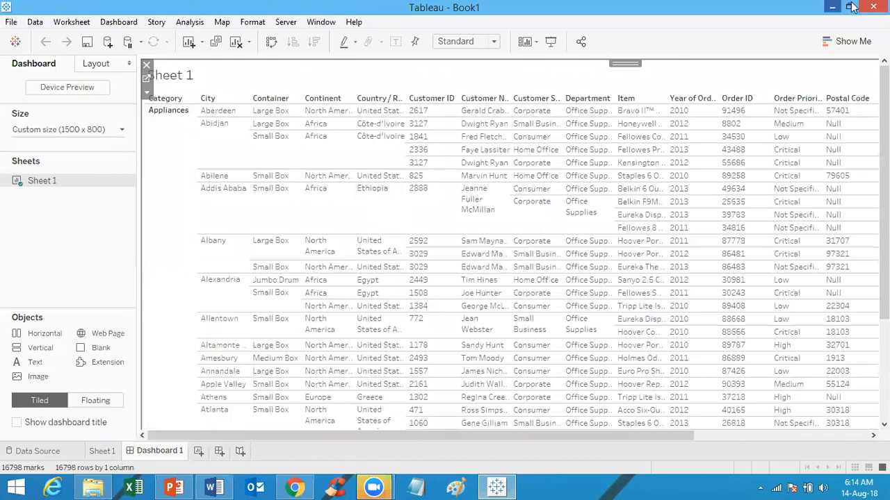
pyautogui.click(873, 7)
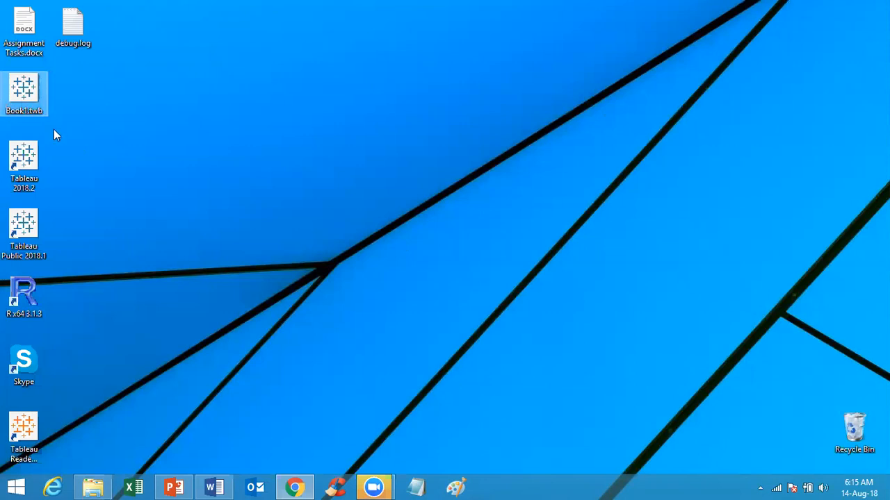
# Step: Start Tableau 2018.2, dismiss file recovery, connect to _TRAINING Superstore Sales.xls with the Orders sheet, and go to Sheet 1
pyautogui.click(33, 158)
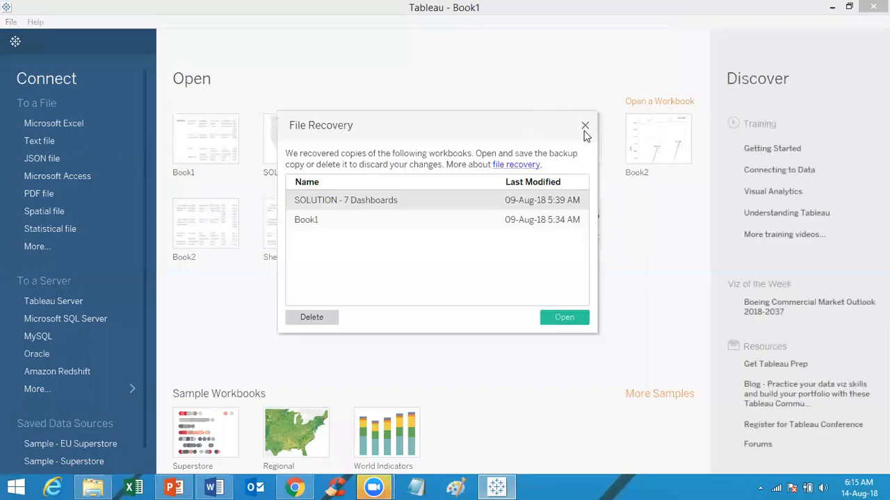
pyautogui.click(585, 126)
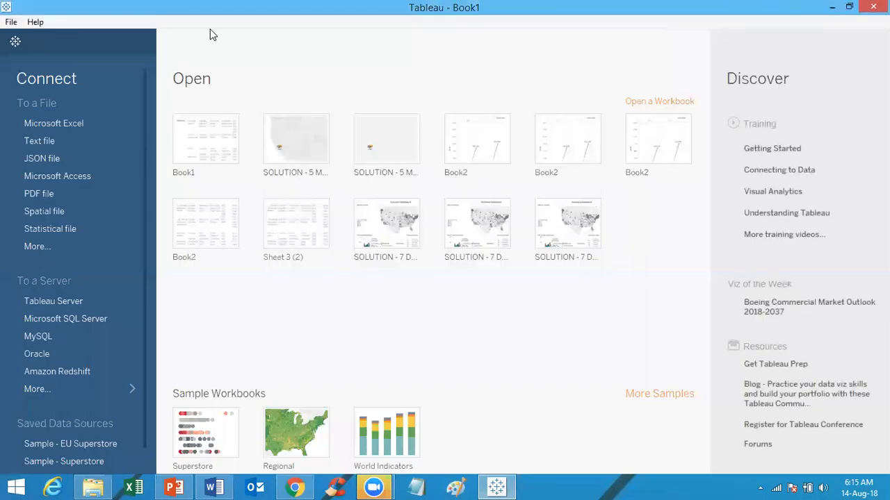
pyautogui.click(69, 124)
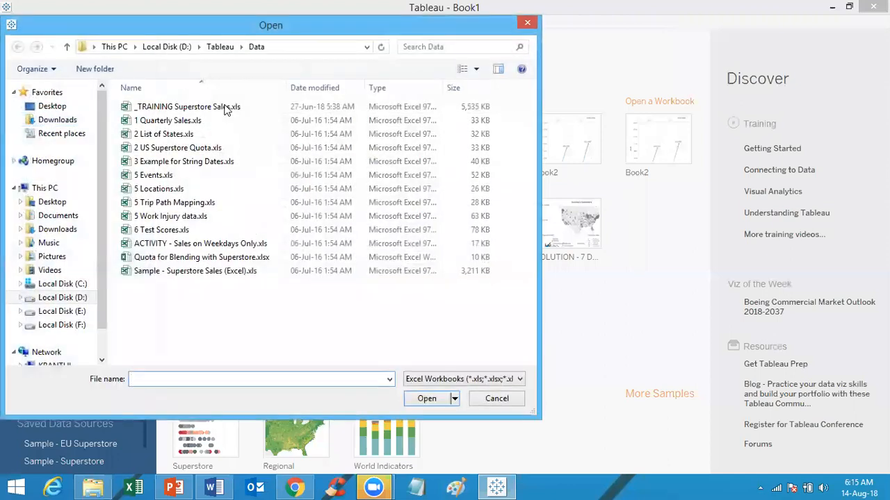
pyautogui.click(224, 108)
pyautogui.doubleClick(225, 107)
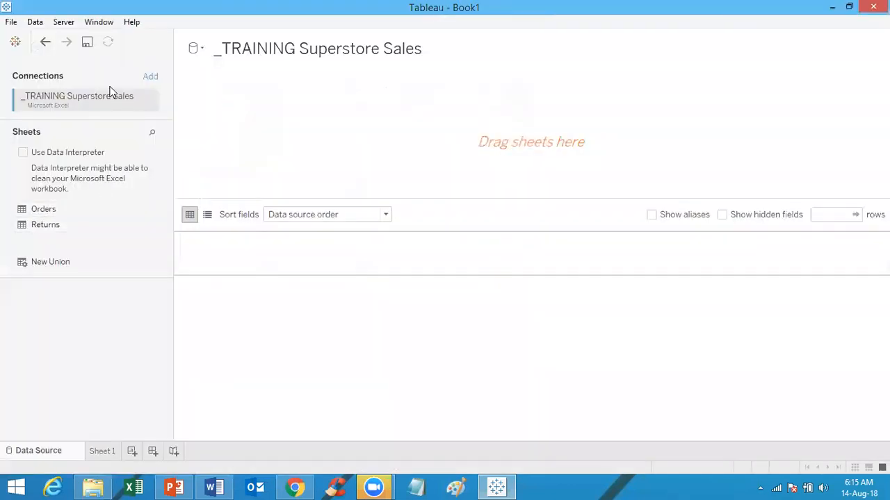
pyautogui.doubleClick(40, 211)
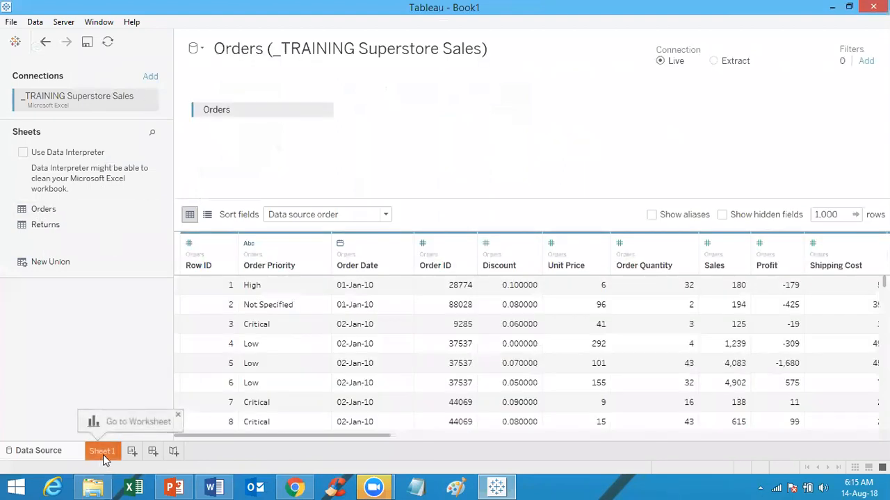
pyautogui.click(103, 454)
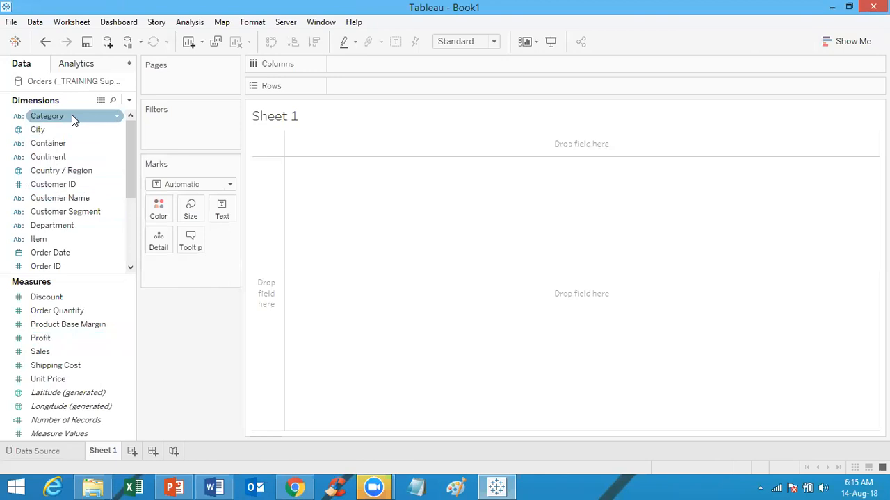
pyautogui.click(80, 356)
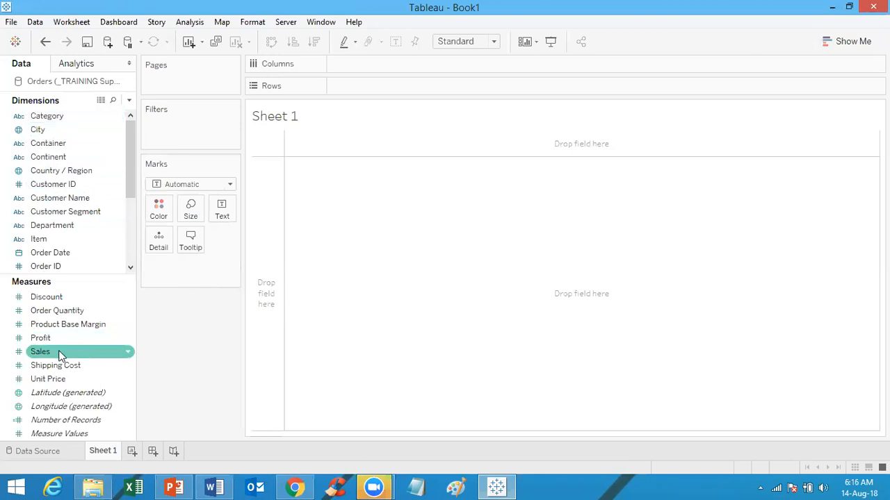
pyautogui.click(61, 299)
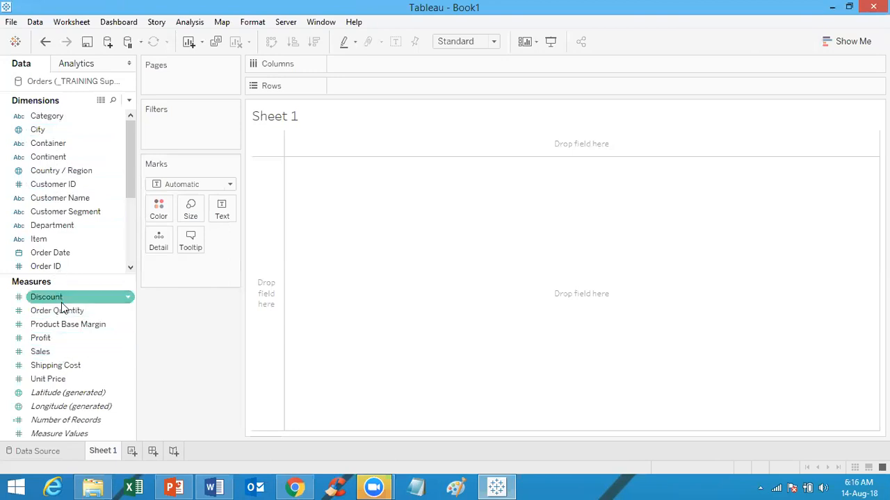
pyautogui.moveTo(61, 299); pyautogui.dragTo(26, 338)
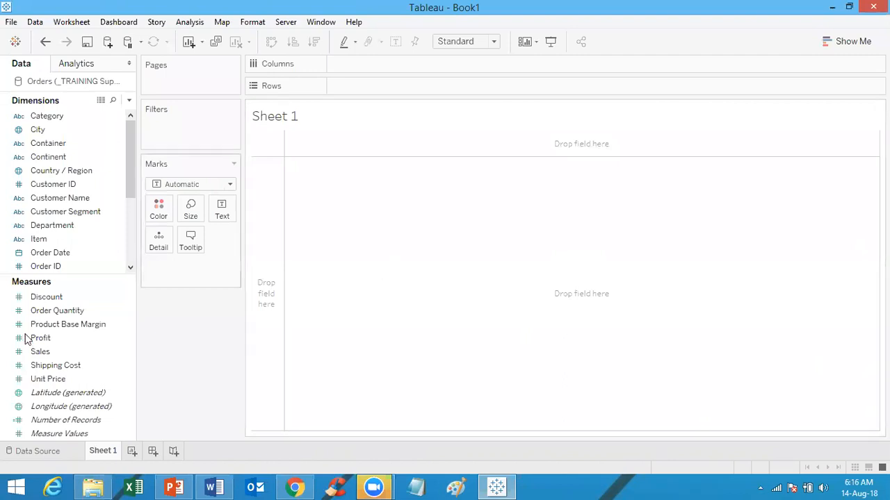
pyautogui.click(40, 299)
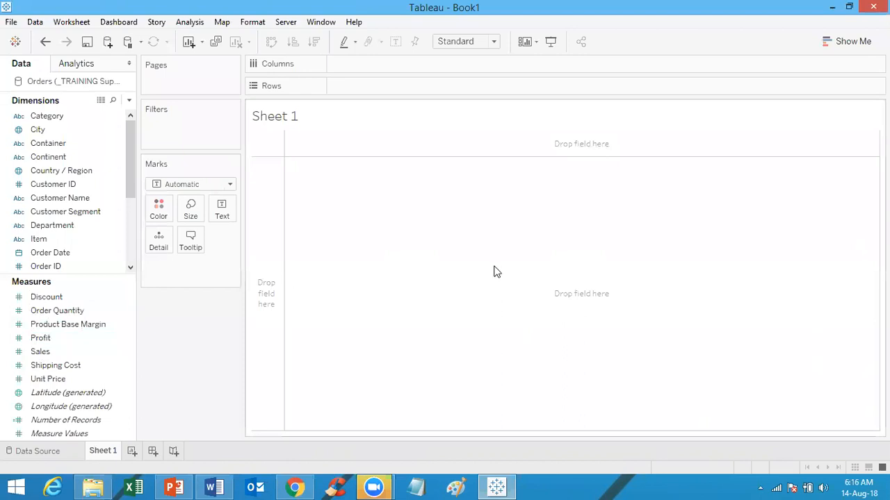
pyautogui.click(83, 172)
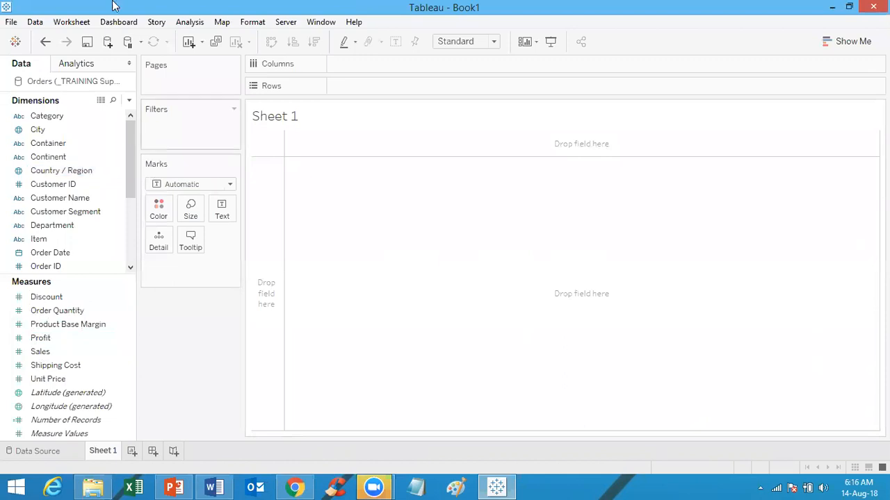
# Step: Build a bar chart with Customer Segment and Category on Rows and Sales on Columns
pyautogui.moveTo(91, 213); pyautogui.dragTo(393, 87)
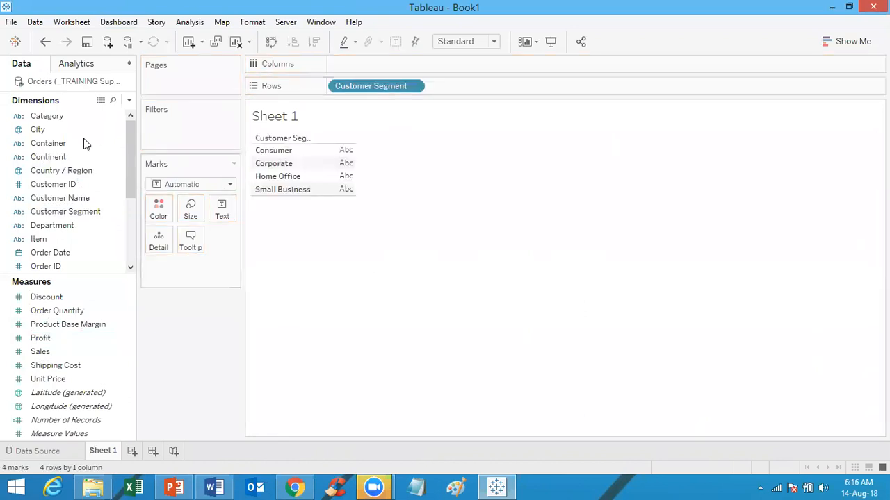
pyautogui.moveTo(54, 117); pyautogui.dragTo(446, 91)
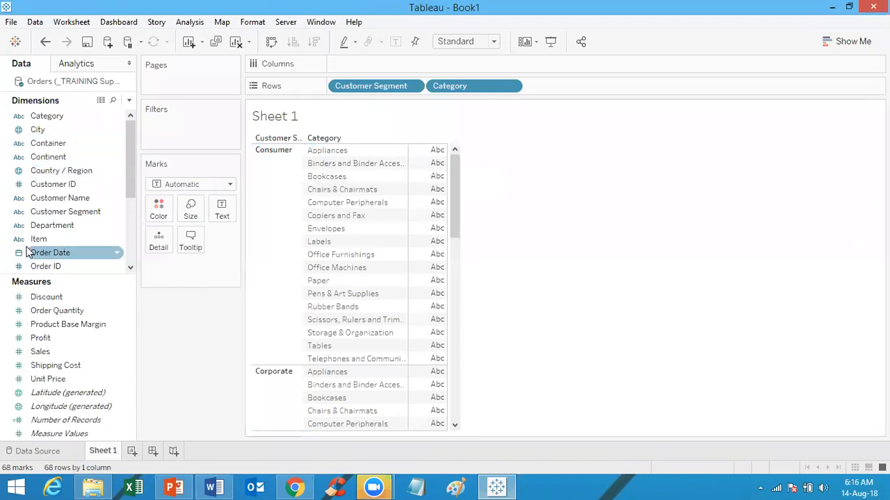
pyautogui.moveTo(42, 353); pyautogui.dragTo(361, 69)
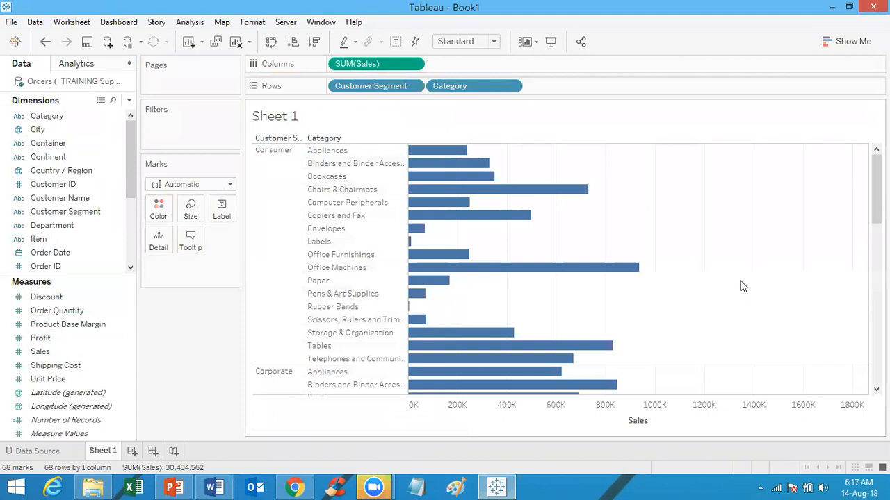
# Step: Add Discount to the Sales axis as a combined measure and sort Measure Names in descending order
pyautogui.click(67, 312)
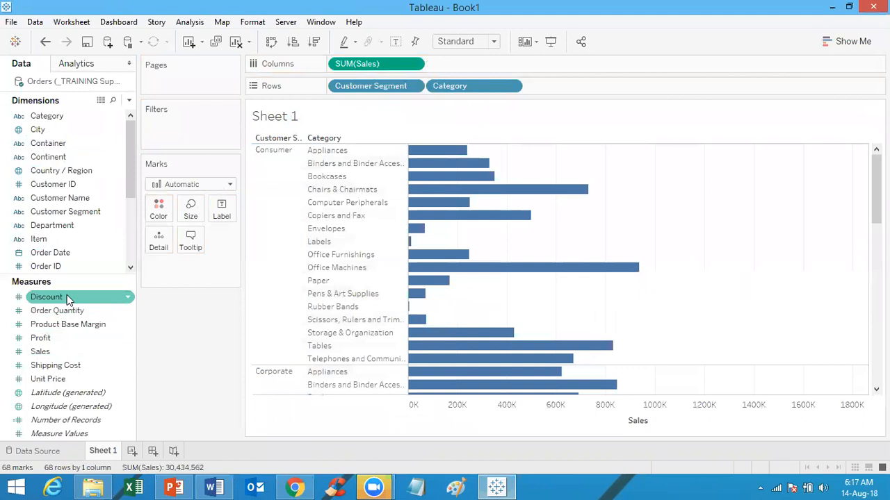
pyautogui.moveTo(66, 296); pyautogui.dragTo(493, 420)
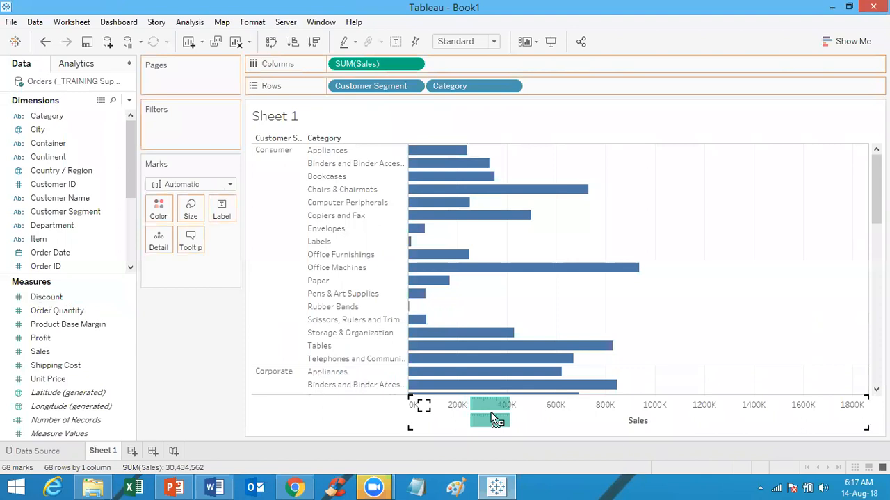
pyautogui.moveTo(491, 417); pyautogui.dragTo(492, 418)
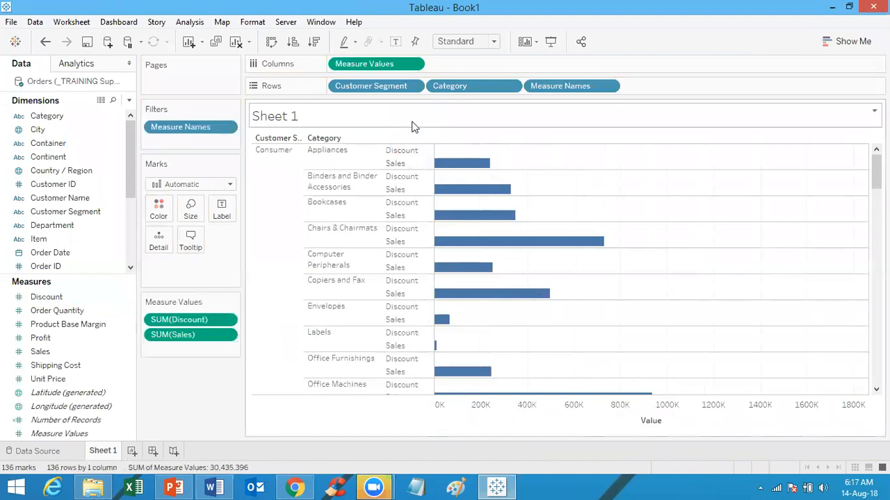
pyautogui.click(315, 43)
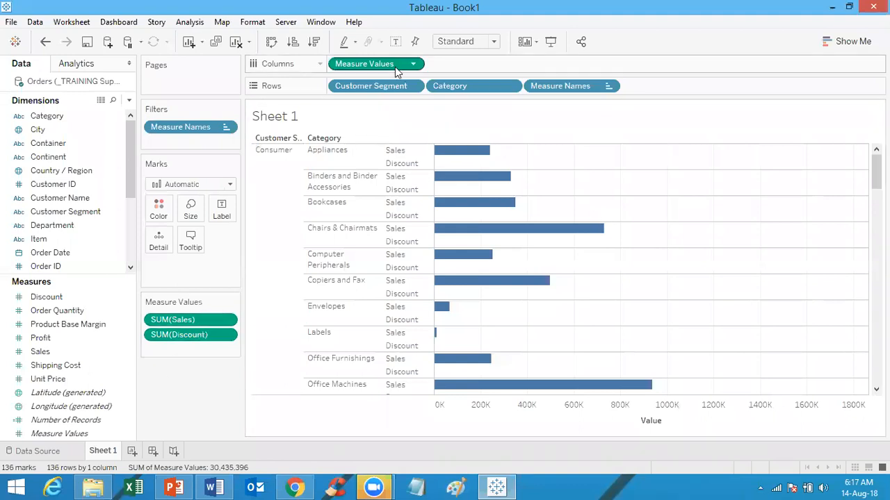
# Step: Show the Measure Names filter beside the chart and locate the Measure Names field among the dimensions
pyautogui.click(229, 129)
pyautogui.click(218, 176)
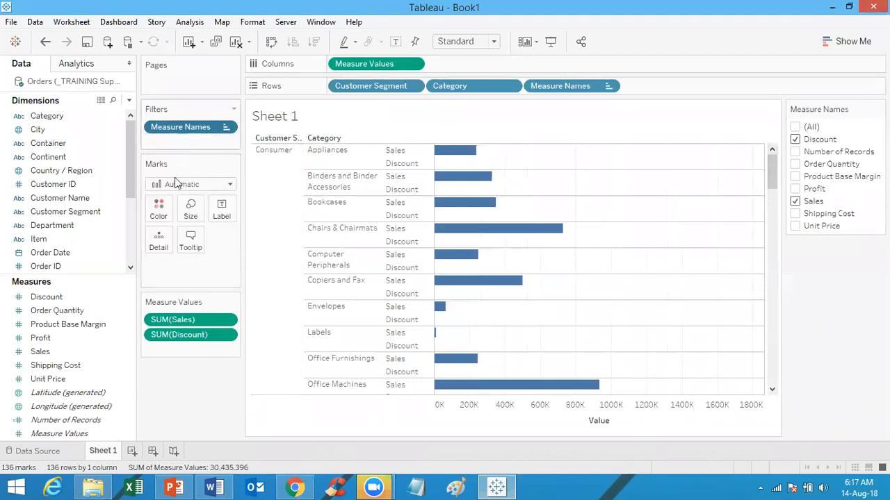
pyautogui.moveTo(475, 153)
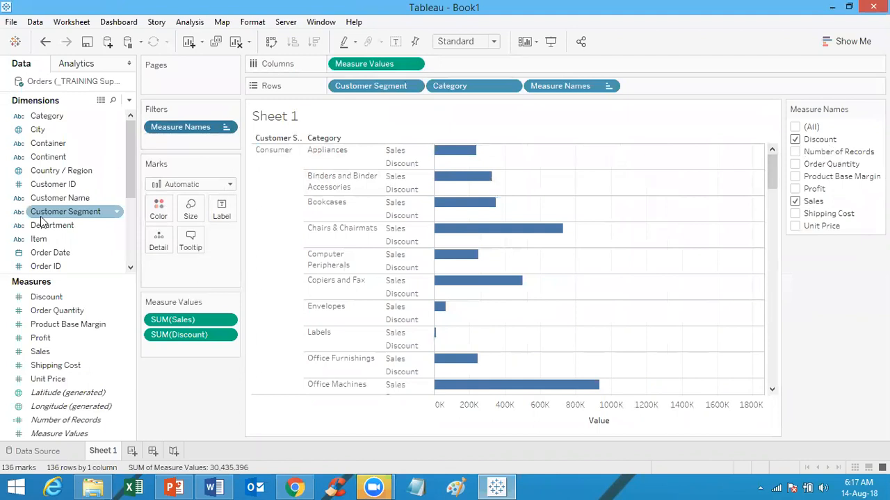
pyautogui.moveTo(133, 179); pyautogui.dragTo(133, 238)
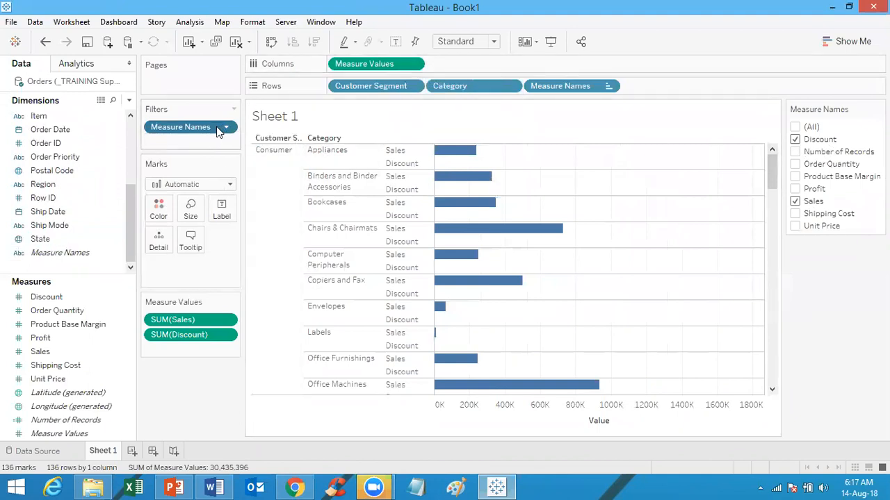
# Step: Color the bars by Measure Names and check the tooltip of the Consumer Tables sales bar
pyautogui.moveTo(218, 132); pyautogui.dragTo(167, 209)
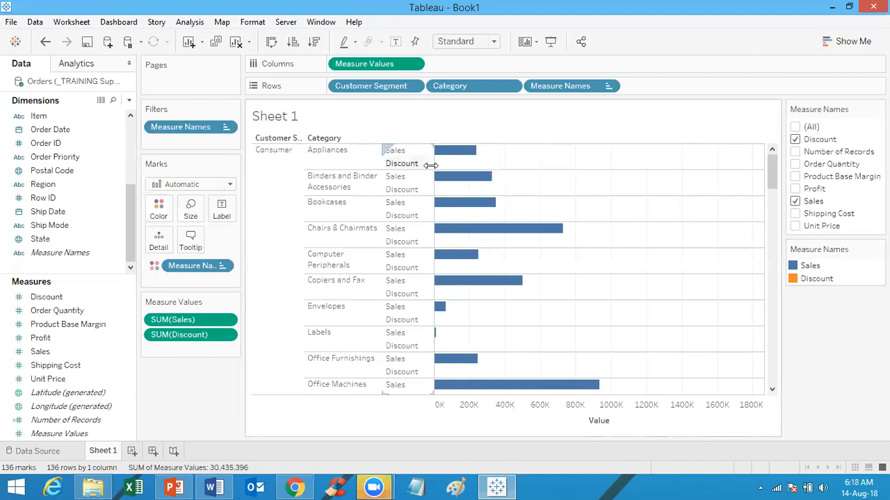
pyautogui.moveTo(444, 156)
pyautogui.moveTo(773, 162); pyautogui.dragTo(765, 195)
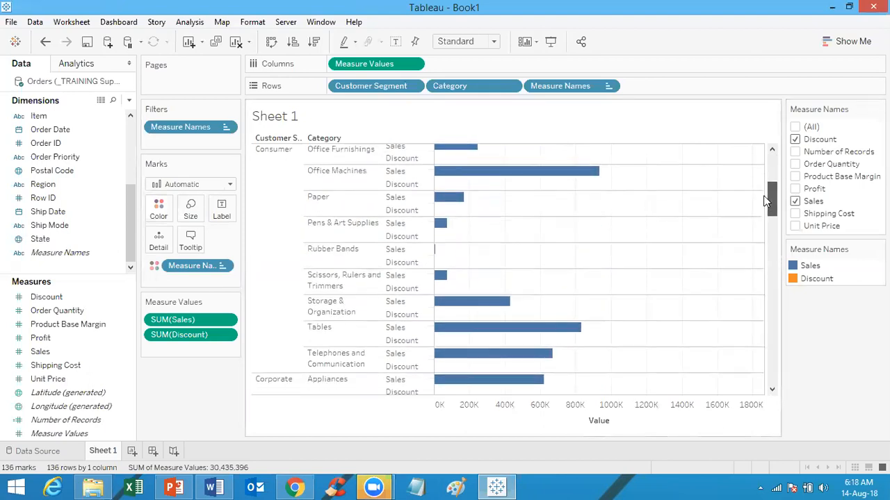
pyautogui.moveTo(490, 327)
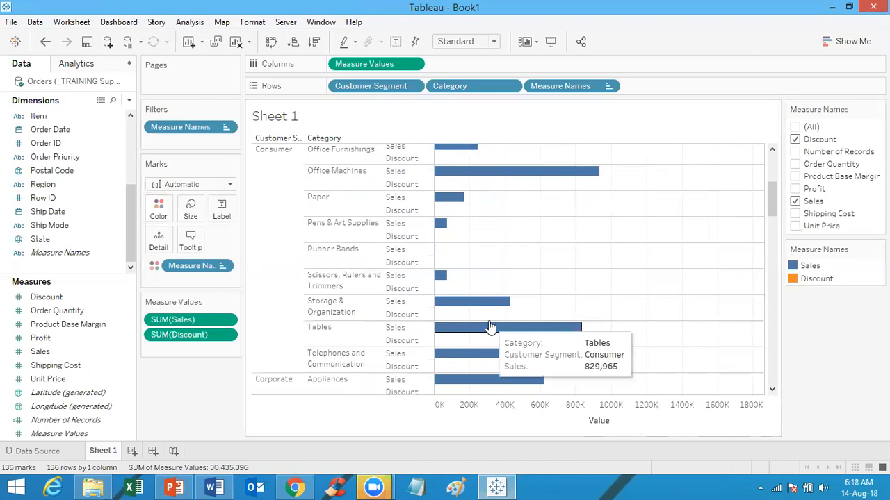
# Step: Preview the worksheet's tooltip layout and examine the Sales and Discount marks across the categories
pyautogui.click(84, 21)
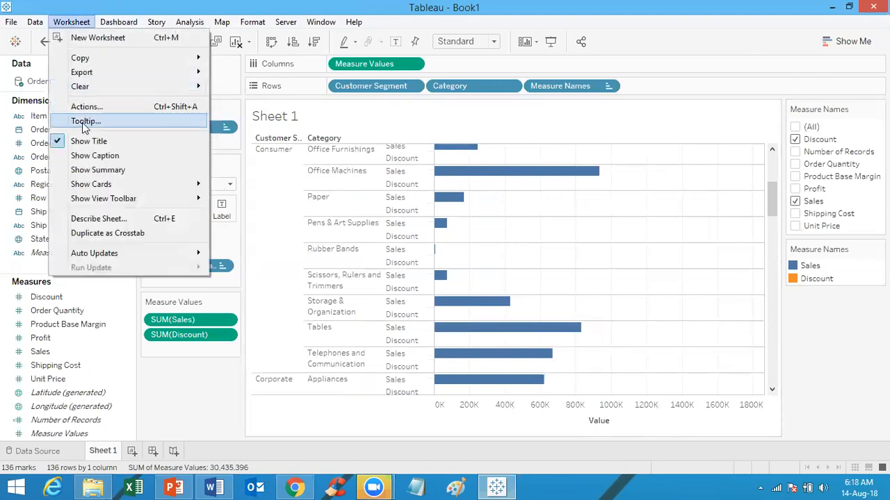
pyautogui.click(82, 122)
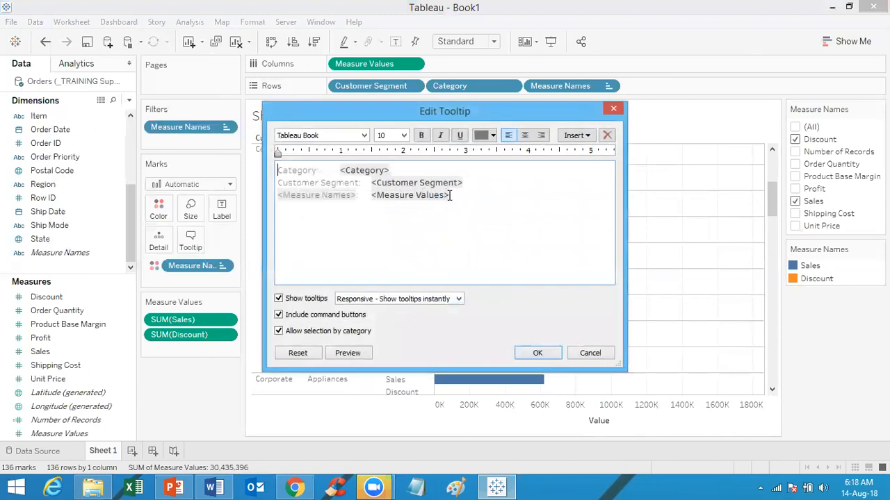
pyautogui.click(451, 195)
pyautogui.click(341, 355)
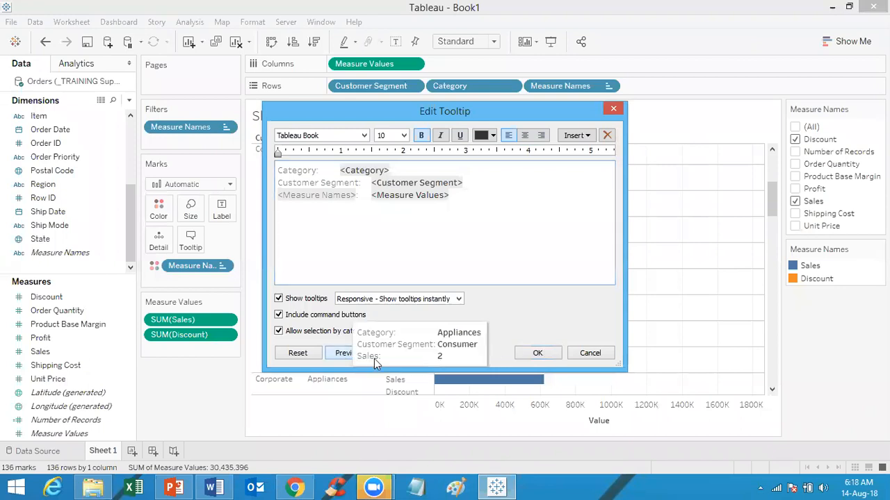
pyautogui.click(539, 353)
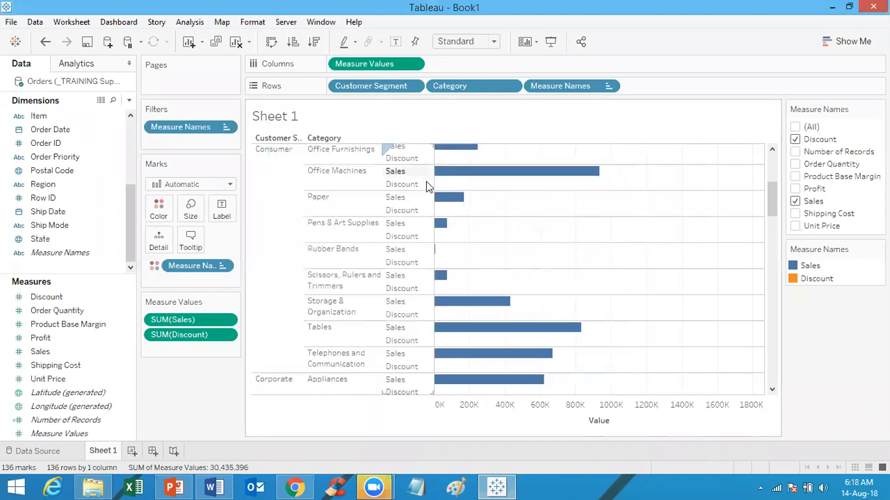
pyautogui.moveTo(433, 184)
pyautogui.moveTo(774, 210); pyautogui.dragTo(773, 240)
pyautogui.click(796, 201)
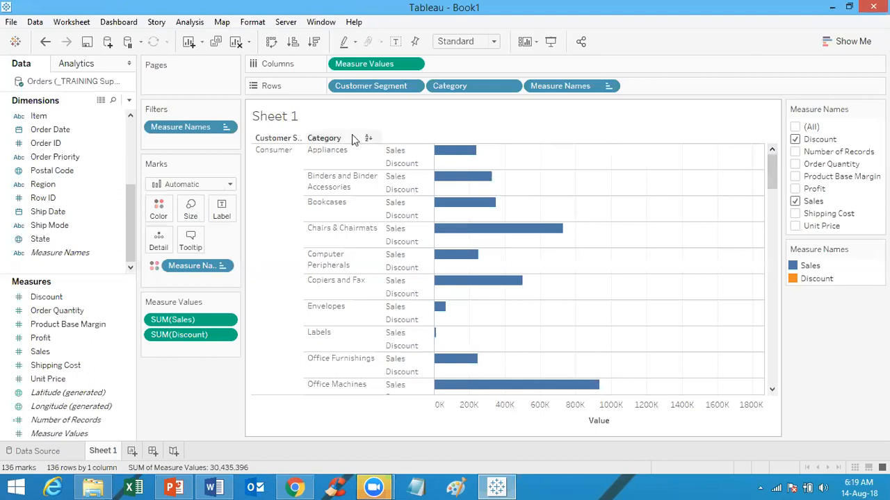
pyautogui.moveTo(467, 182)
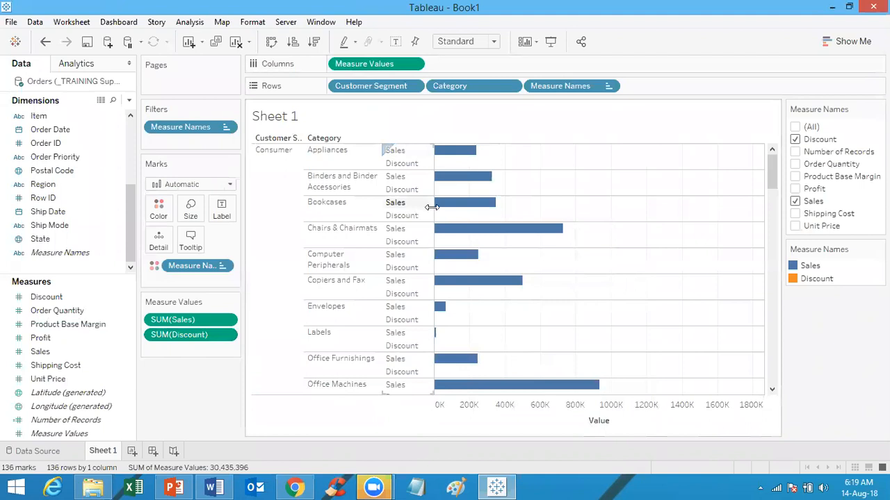
pyautogui.moveTo(438, 207)
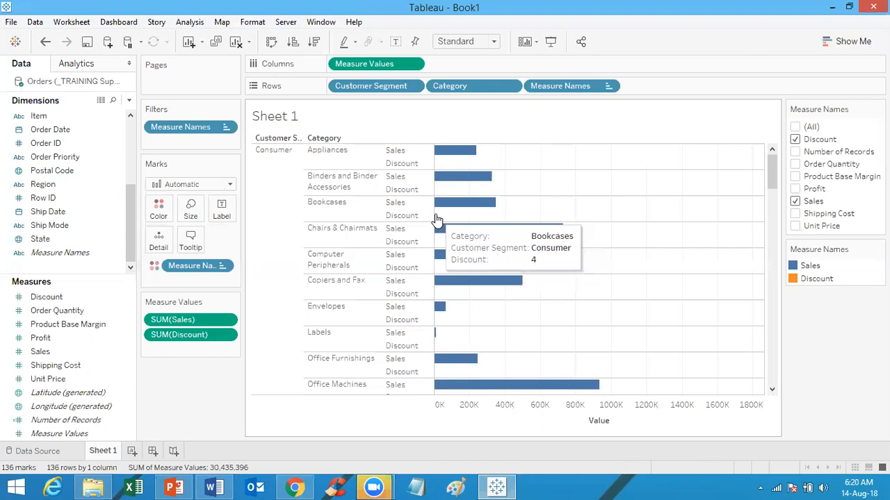
# Step: Create a new worksheet with Order Date on Rows twice, first by year and second by month
pyautogui.click(132, 451)
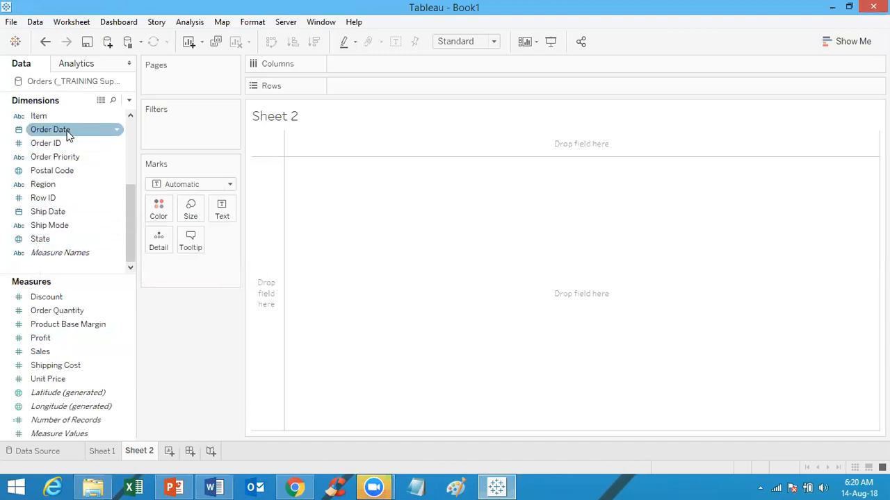
pyautogui.moveTo(67, 135); pyautogui.dragTo(408, 86)
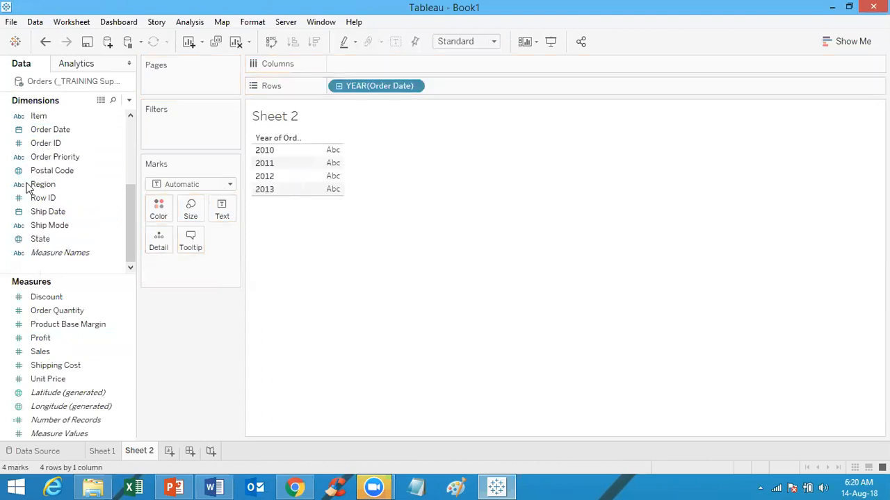
pyautogui.moveTo(50, 129); pyautogui.dragTo(484, 97)
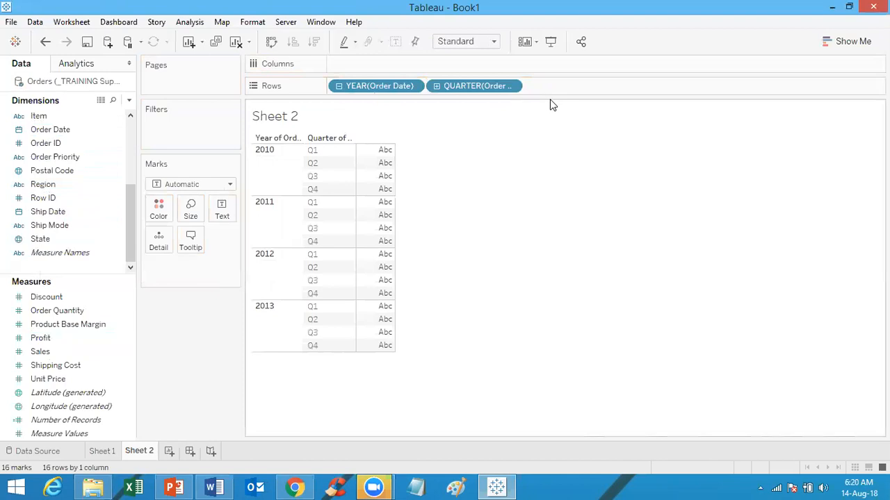
pyautogui.click(510, 86)
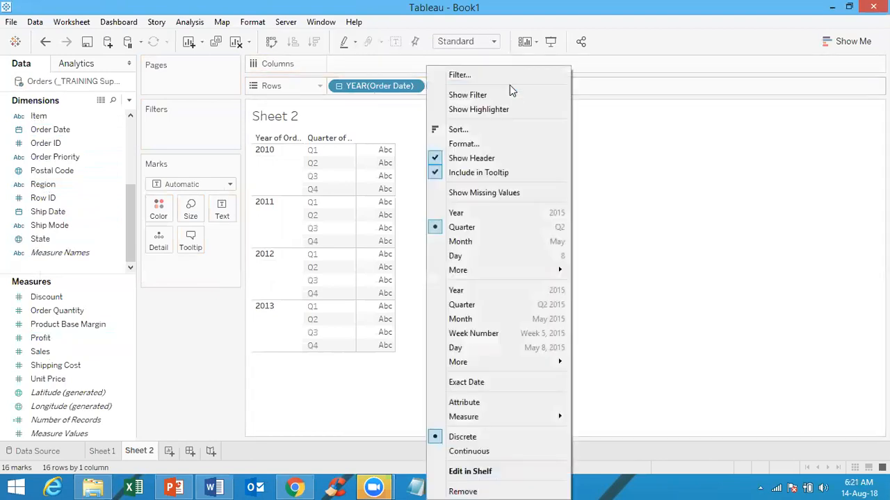
pyautogui.click(478, 241)
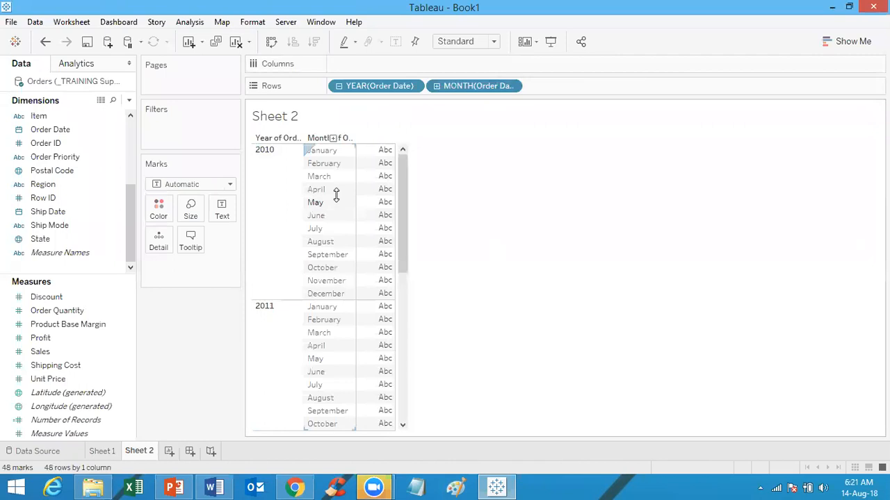
# Step: Add Sales to Columns and set its aggregation to Average
pyautogui.click(41, 338)
pyautogui.moveTo(40, 351); pyautogui.dragTo(365, 67)
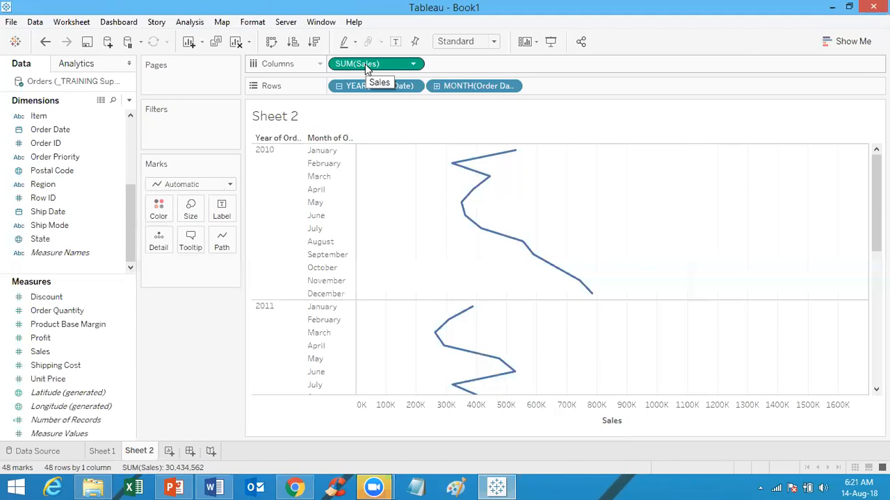
pyautogui.click(414, 64)
pyautogui.moveTo(417, 198)
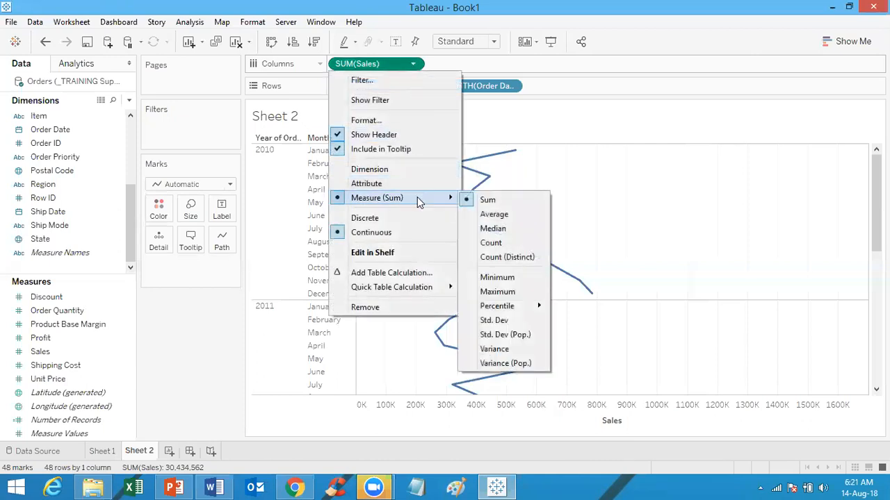
pyautogui.click(489, 215)
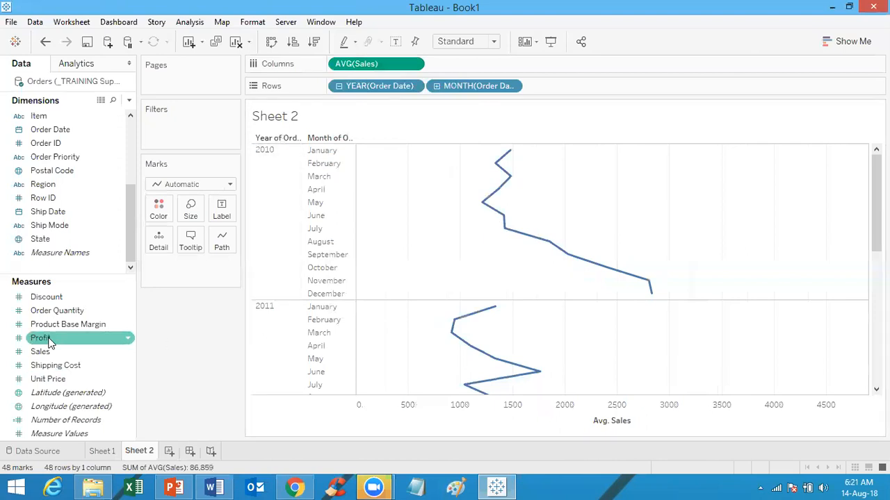
# Step: Add Sales again on the Avg. Sales axis as a combined measure and aggregate the new one as Minimum
pyautogui.moveTo(49, 353); pyautogui.dragTo(448, 409)
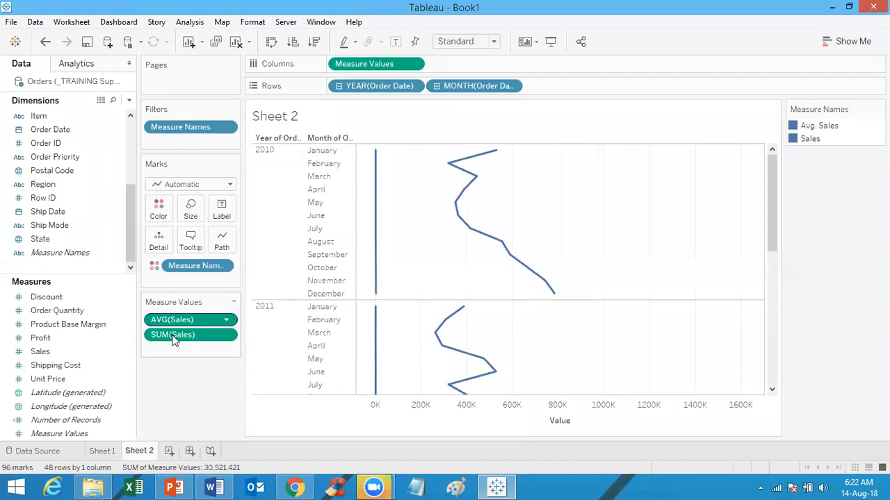
pyautogui.click(229, 337)
pyautogui.moveTo(228, 417)
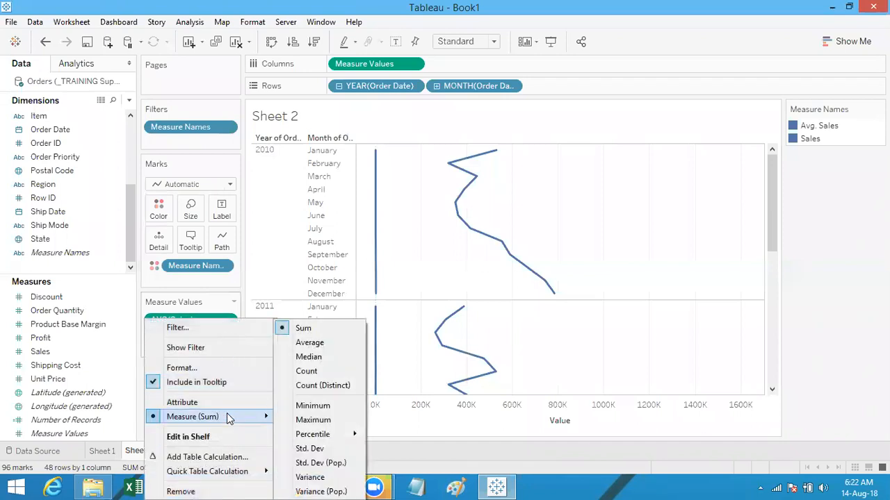
pyautogui.click(301, 409)
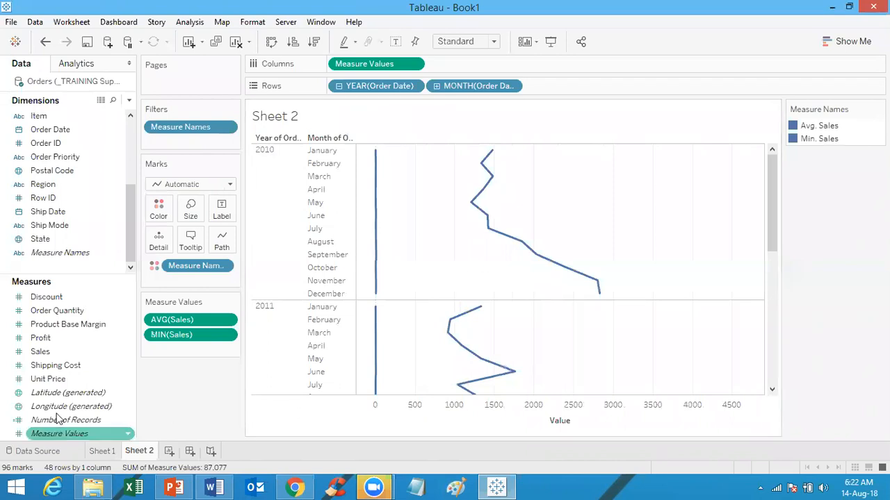
# Step: Add Sales twice more to Measure Values, once as Maximum and once as Sum placed first in the list
pyautogui.moveTo(59, 353); pyautogui.dragTo(184, 351)
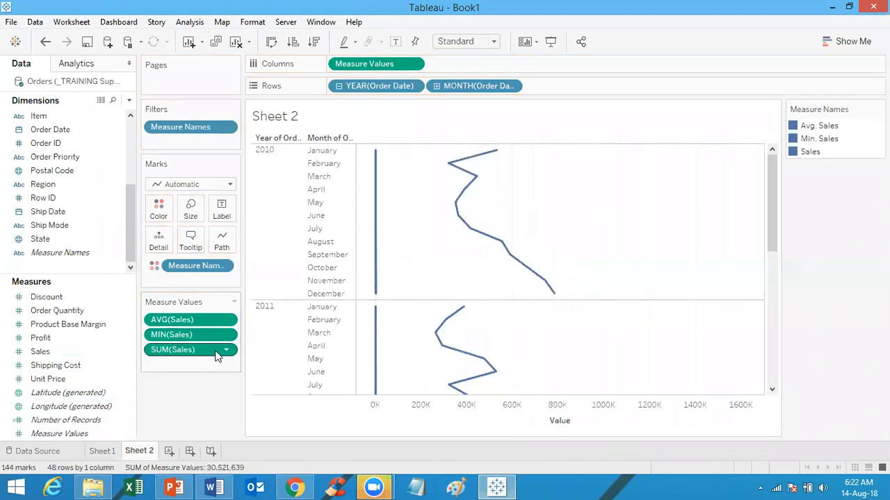
pyautogui.click(227, 351)
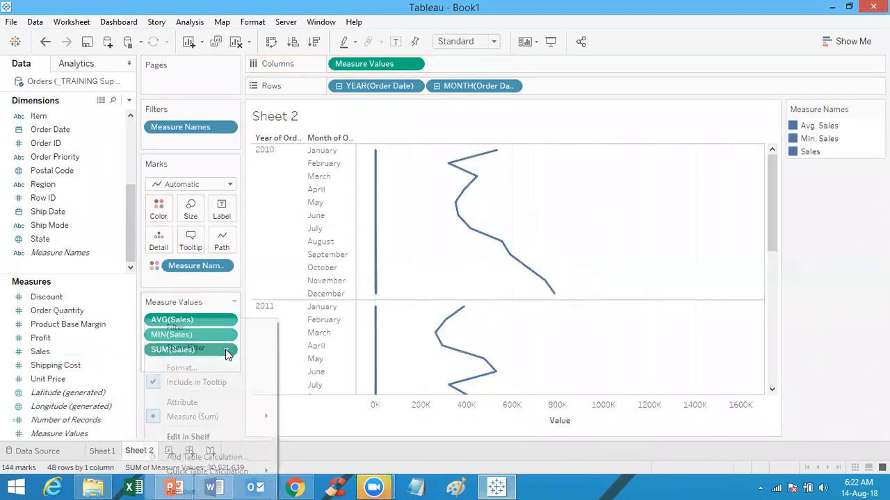
pyautogui.moveTo(235, 416)
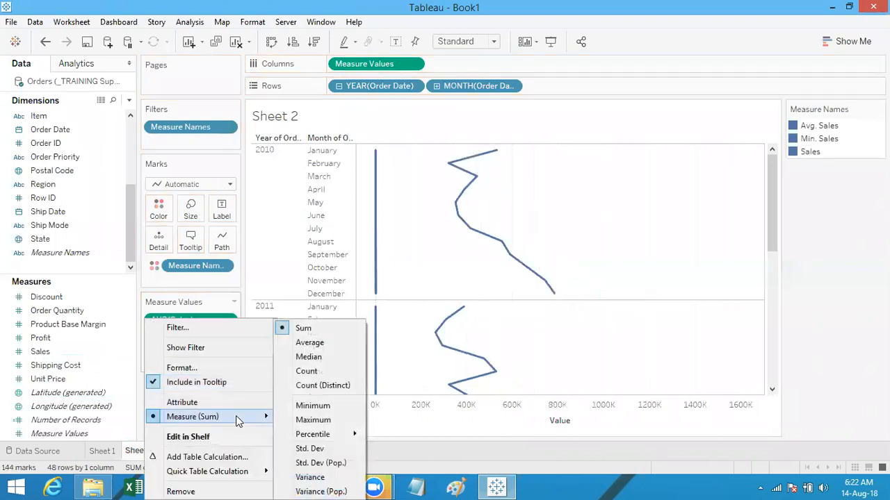
pyautogui.click(293, 420)
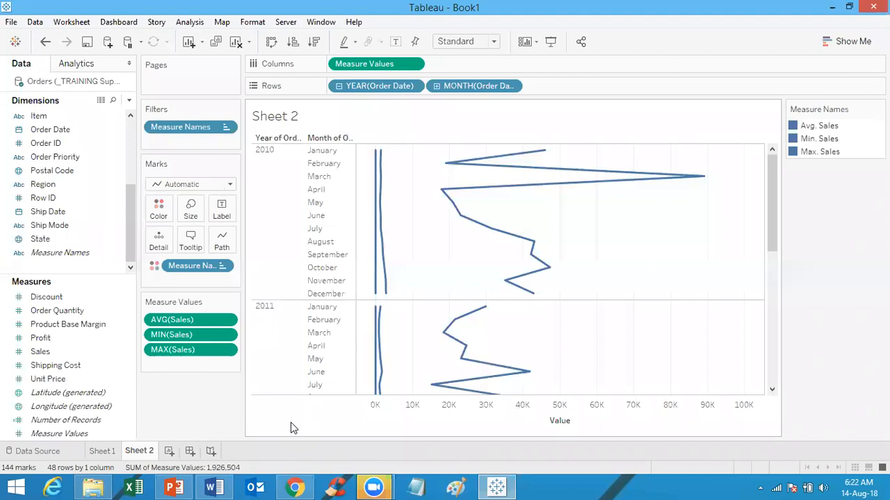
pyautogui.moveTo(67, 355); pyautogui.dragTo(164, 316)
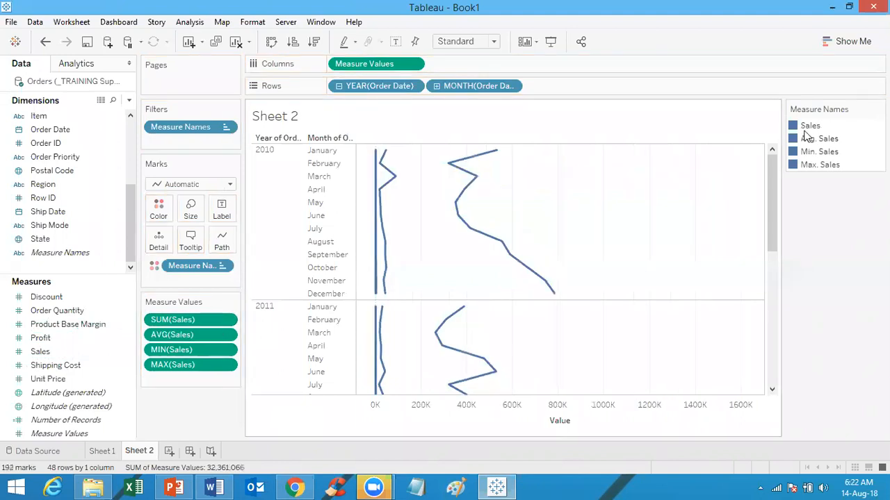
# Step: Assign the Automatic color palette to the Measure Names items and swap the chart's rows and columns
pyautogui.click(878, 109)
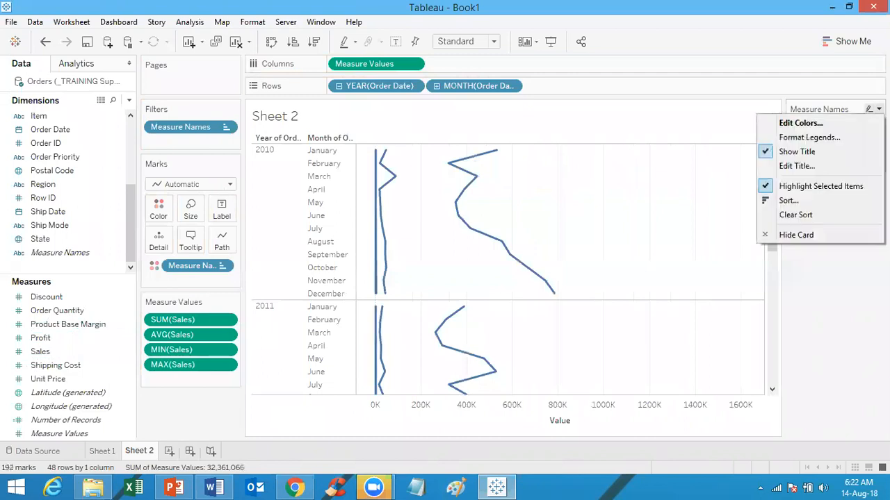
pyautogui.click(837, 124)
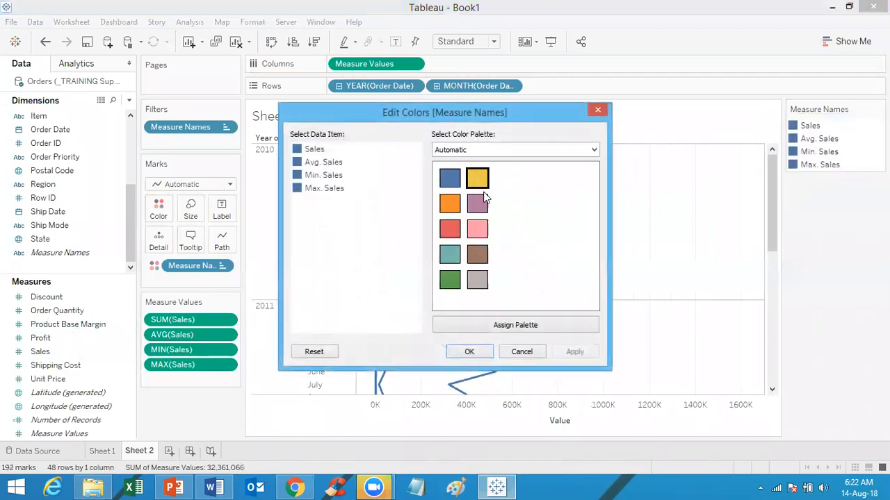
pyautogui.click(508, 326)
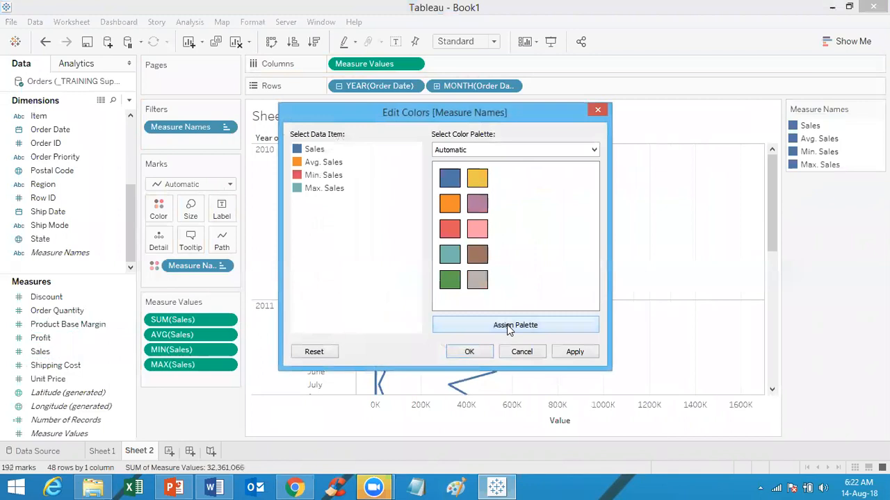
pyautogui.click(576, 352)
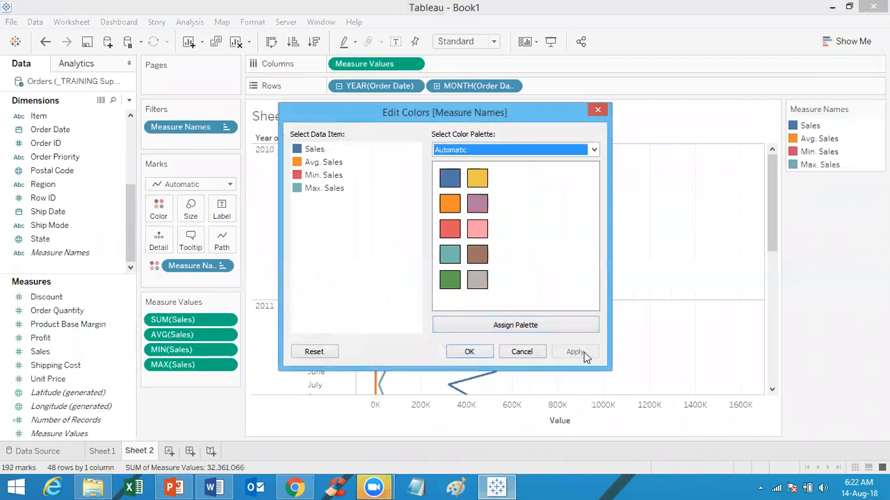
pyautogui.click(469, 353)
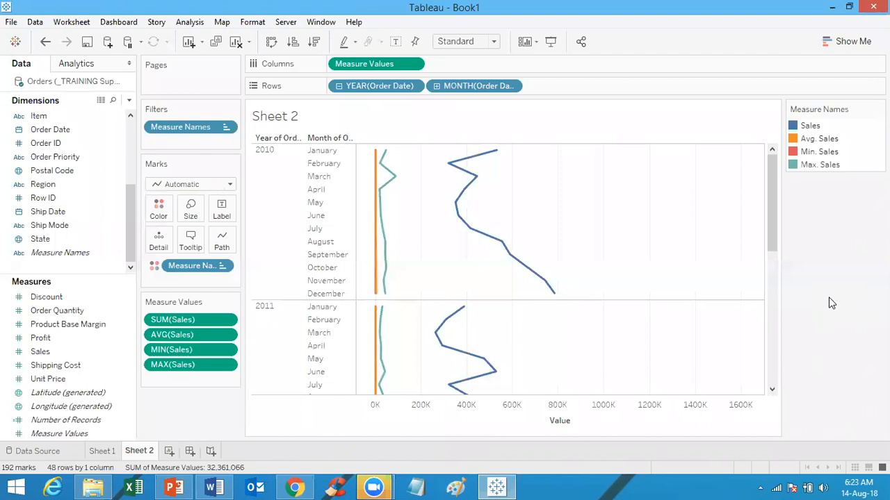
pyautogui.hotkey('ctrl', 'w')
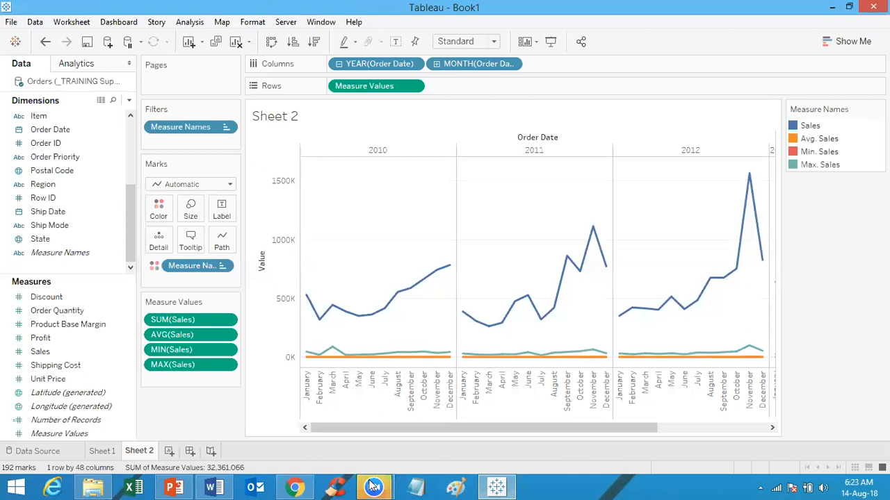
# Step: Create a new worksheet and rename it Dual Axis
pyautogui.click(171, 452)
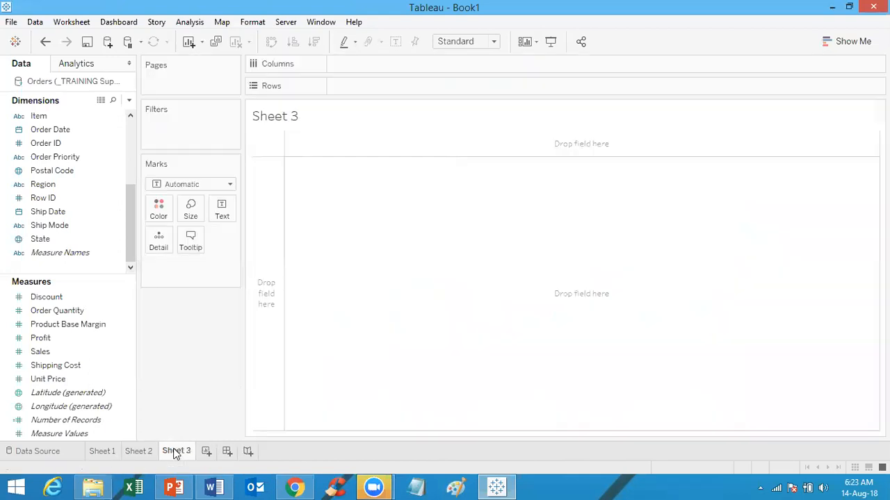
pyautogui.rightClick(174, 452)
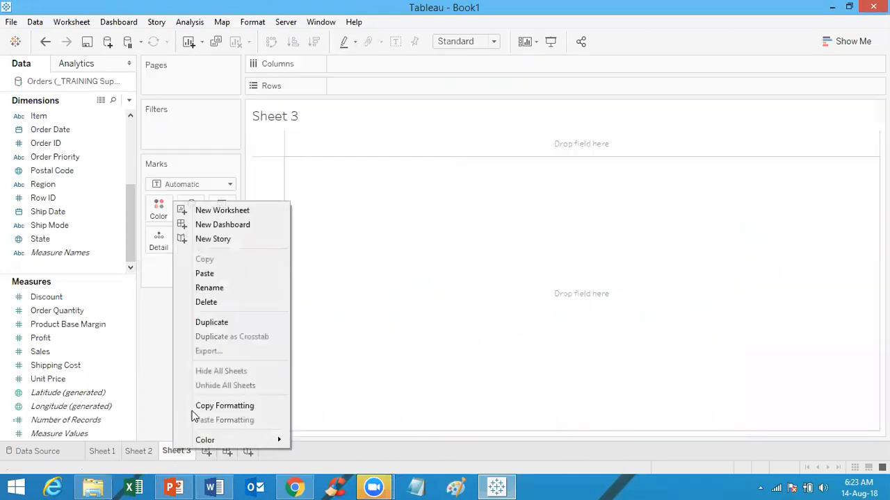
pyautogui.click(221, 292)
pyautogui.write('Di')
pyautogui.press('BackSpace')
pyautogui.write('ual Axis')
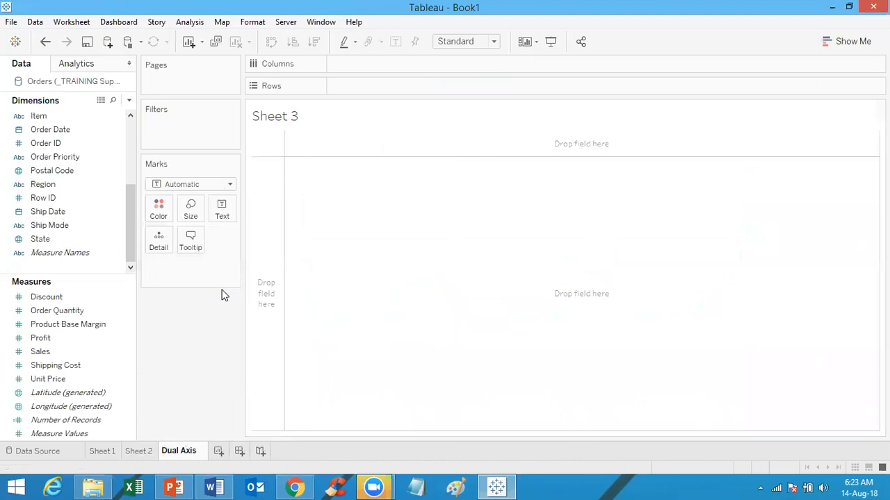
# Step: Build a yearly line chart on the Dual Axis sheet with Order Date on columns and Sales on rows
pyautogui.click(138, 451)
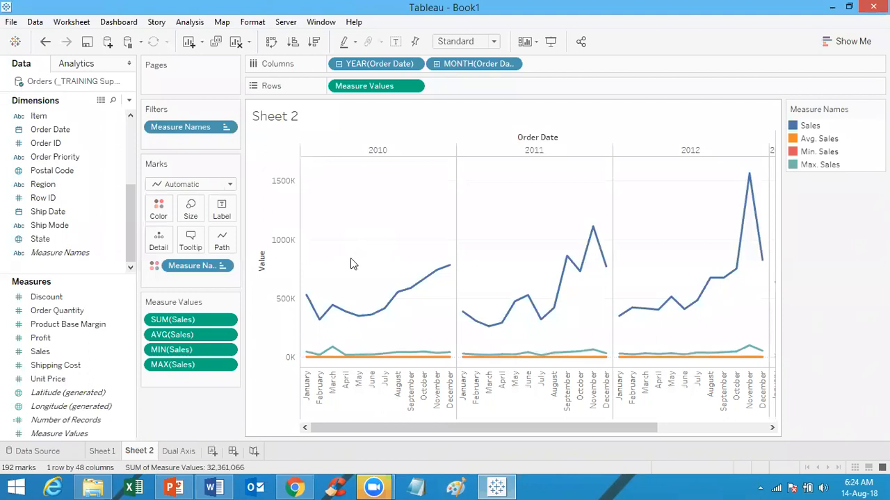
pyautogui.click(176, 452)
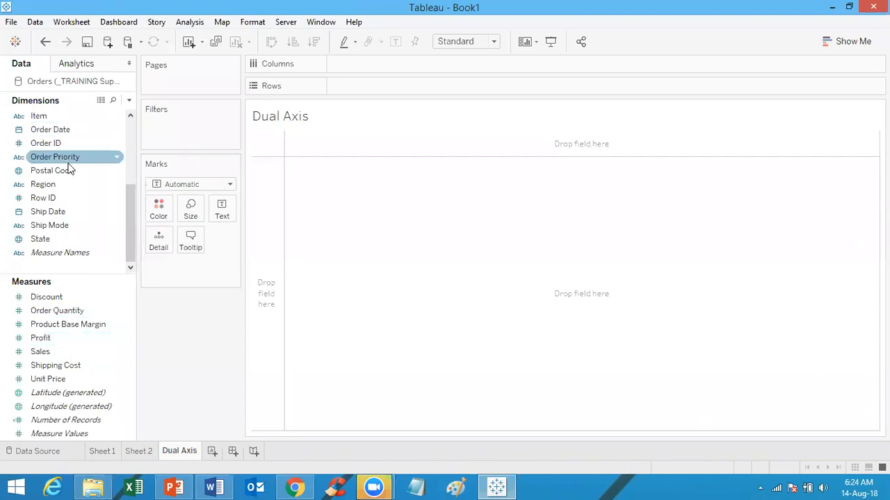
pyautogui.moveTo(68, 132); pyautogui.dragTo(453, 70)
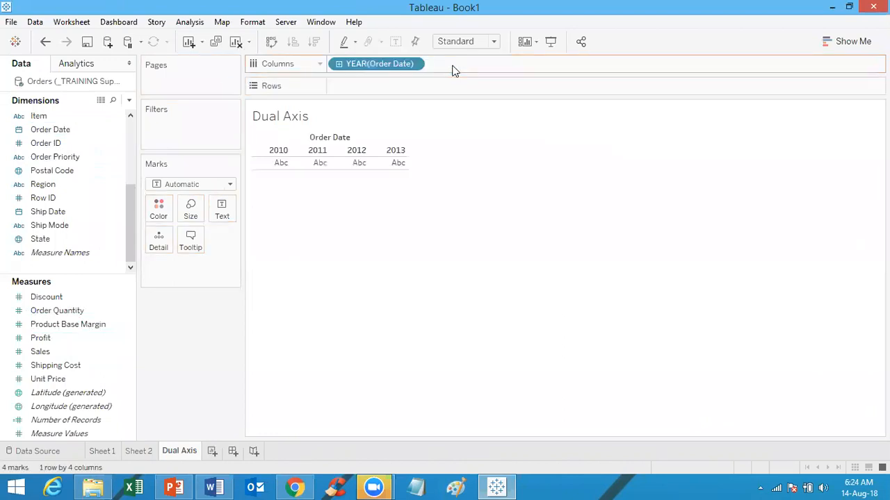
pyautogui.click(122, 353)
pyautogui.moveTo(98, 358); pyautogui.dragTo(432, 87)
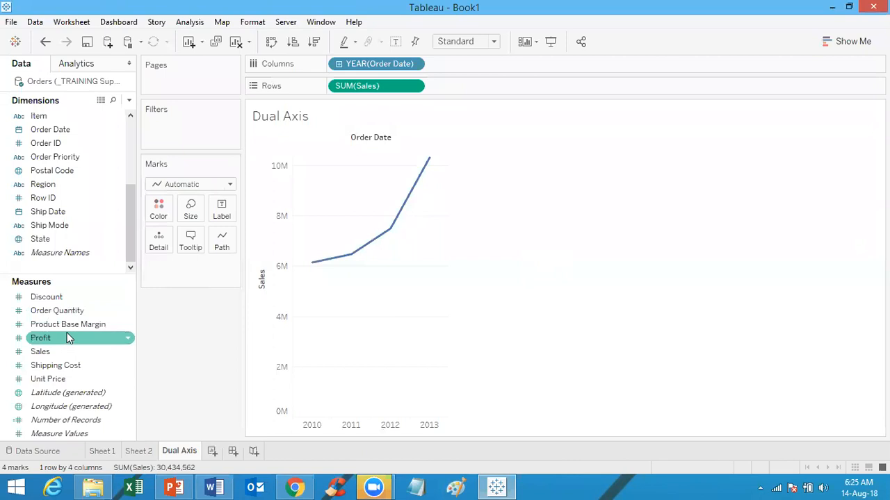
# Step: Add Profit as a second axis on the side of the chart opposite the Sales axis
pyautogui.moveTo(67, 338); pyautogui.dragTo(282, 261)
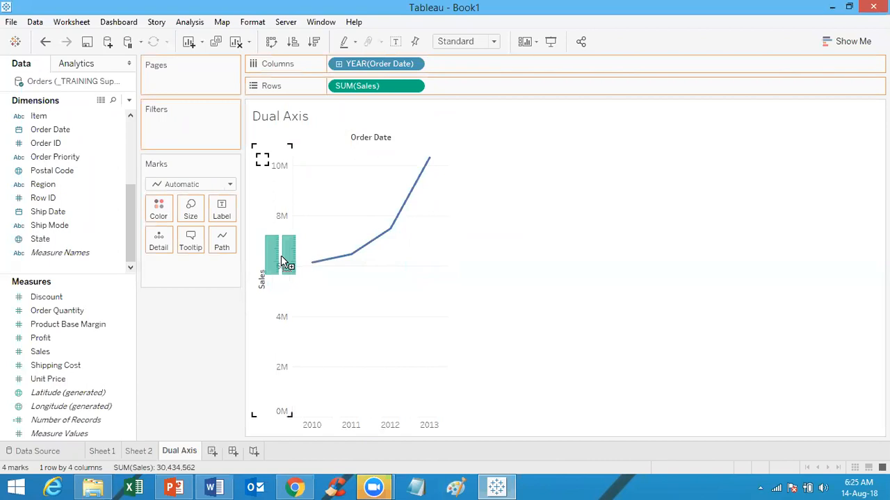
pyautogui.moveTo(281, 257); pyautogui.dragTo(449, 232)
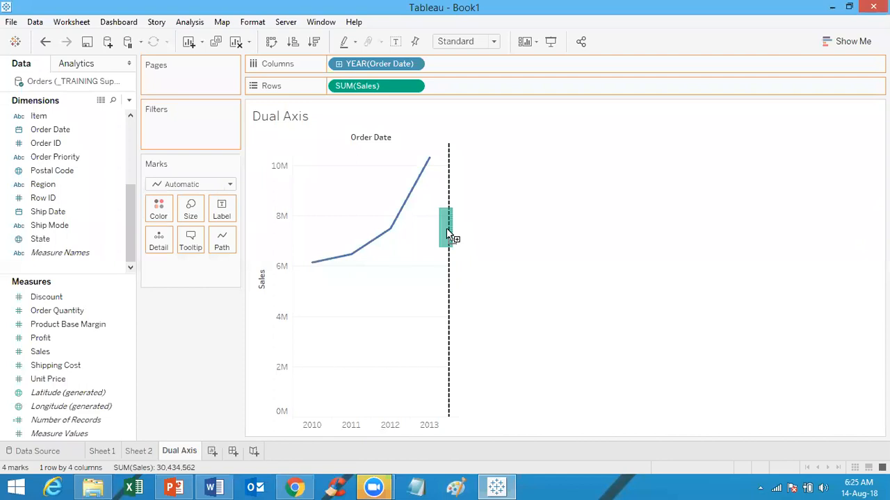
pyautogui.moveTo(446, 231); pyautogui.dragTo(450, 228)
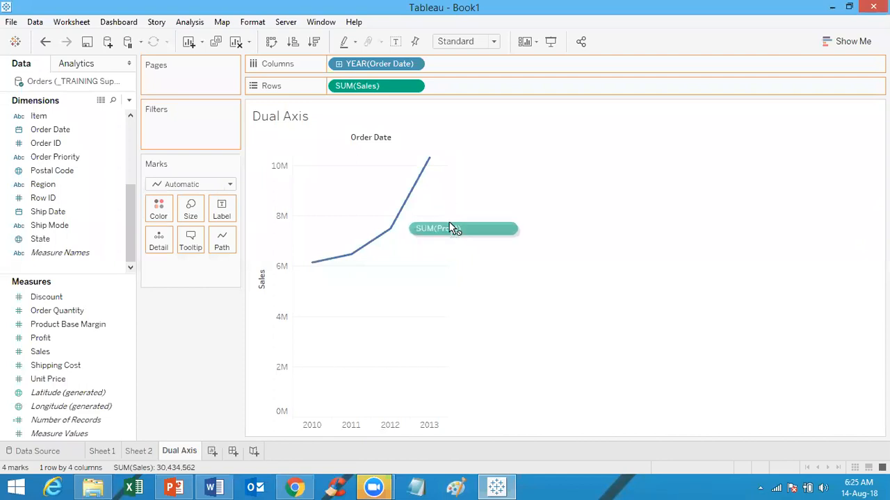
pyautogui.moveTo(451, 228); pyautogui.dragTo(447, 223)
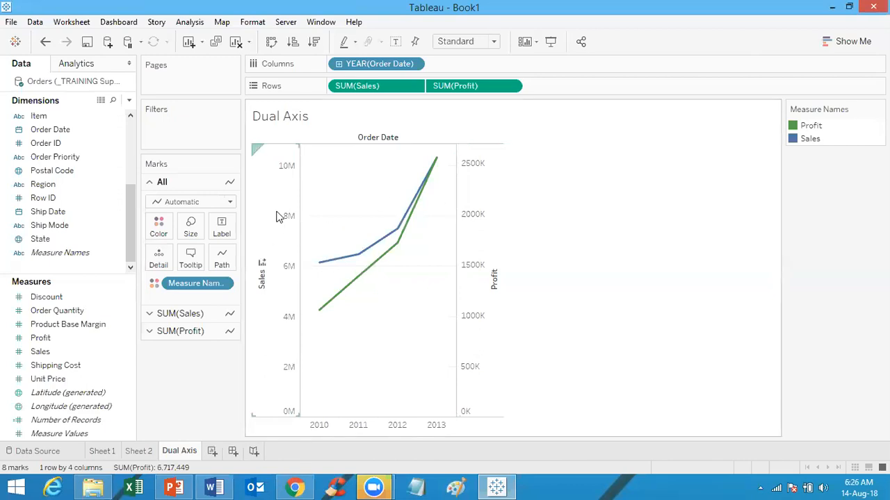
# Step: Synchronize the Profit axis with the Sales axis
pyautogui.rightClick(471, 237)
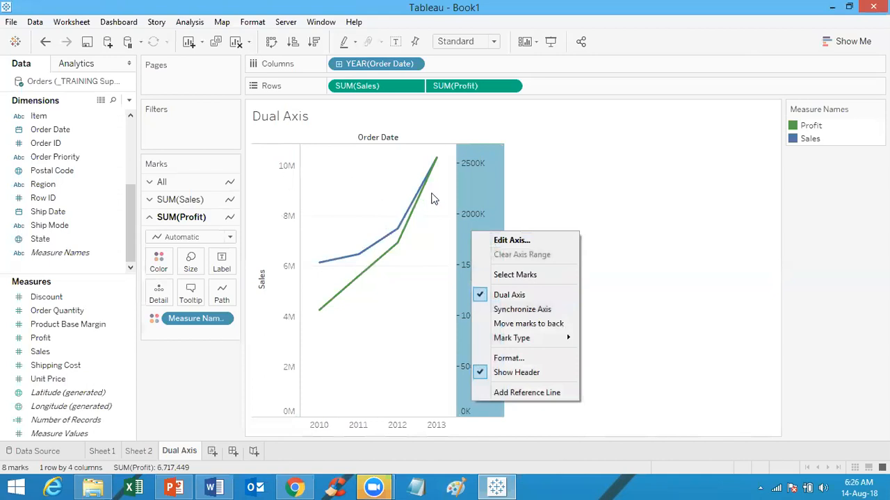
pyautogui.click(477, 173)
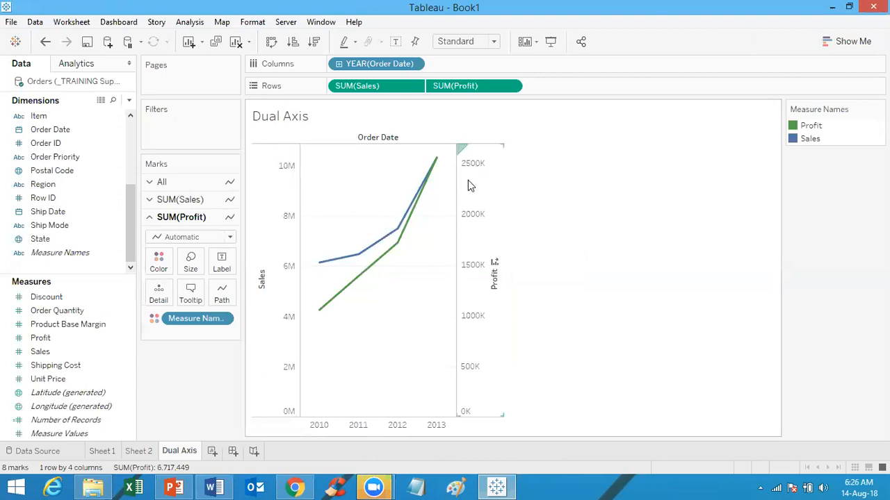
pyautogui.rightClick(467, 179)
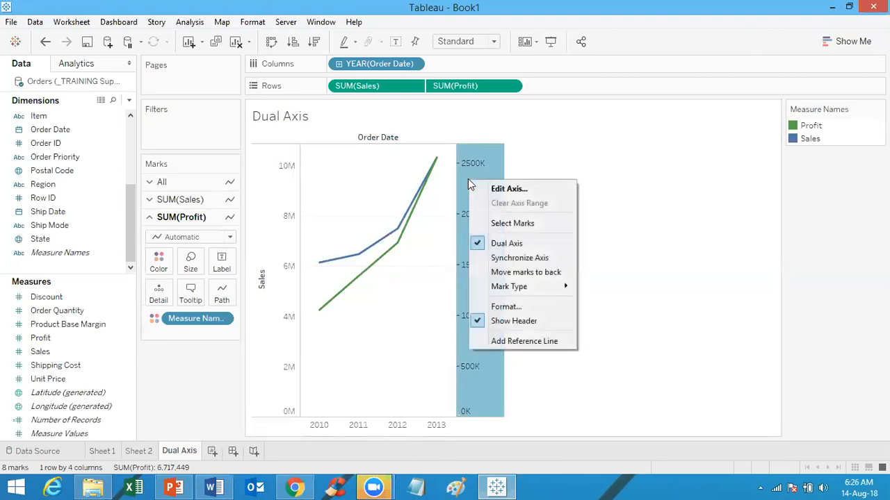
pyautogui.click(517, 258)
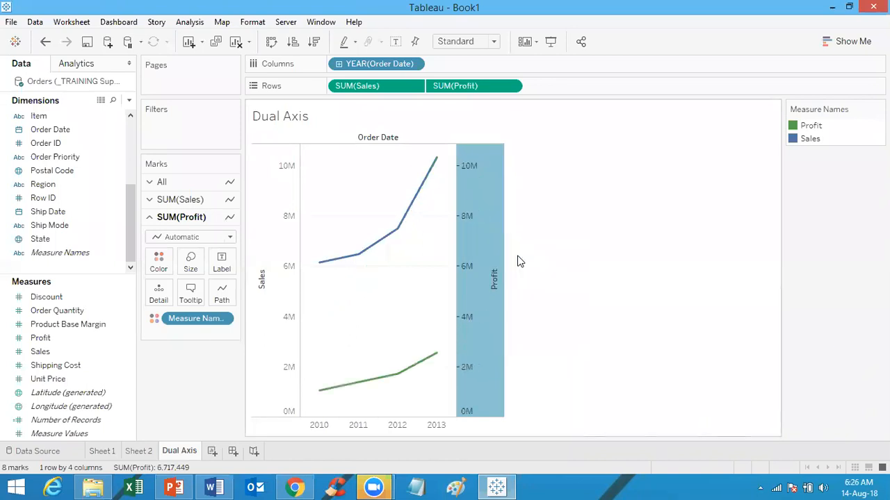
pyautogui.click(482, 175)
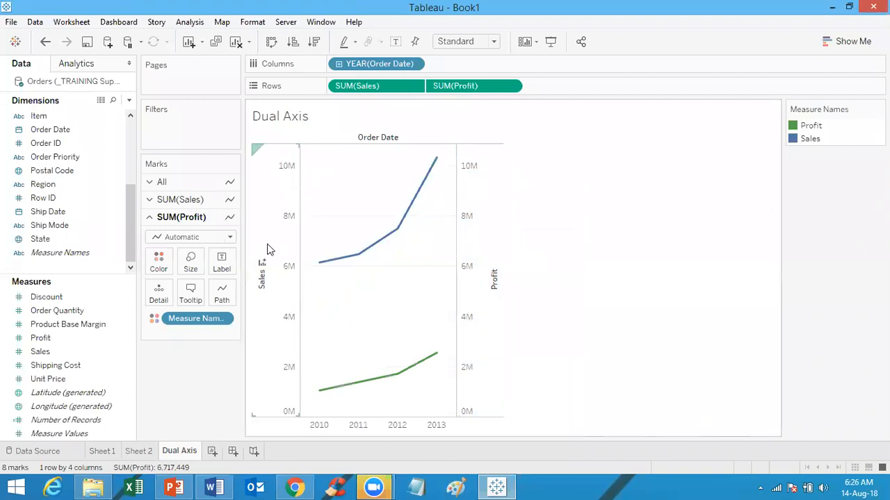
pyautogui.rightClick(490, 196)
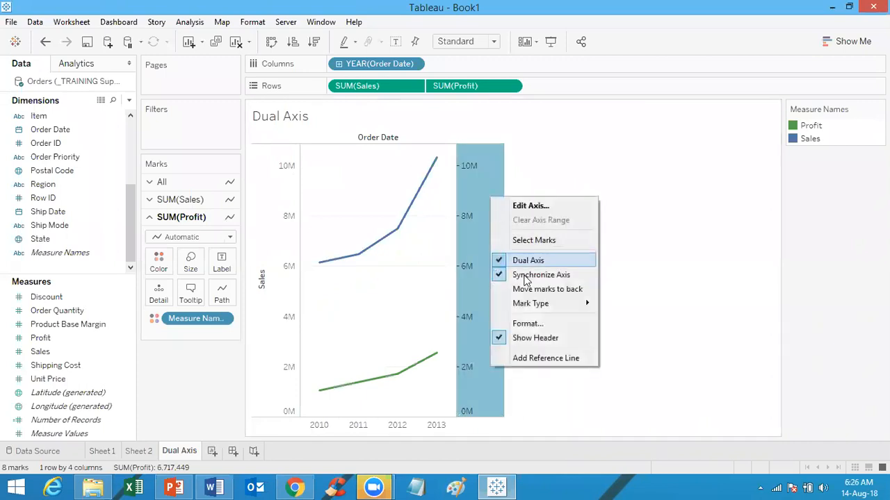
pyautogui.click(608, 161)
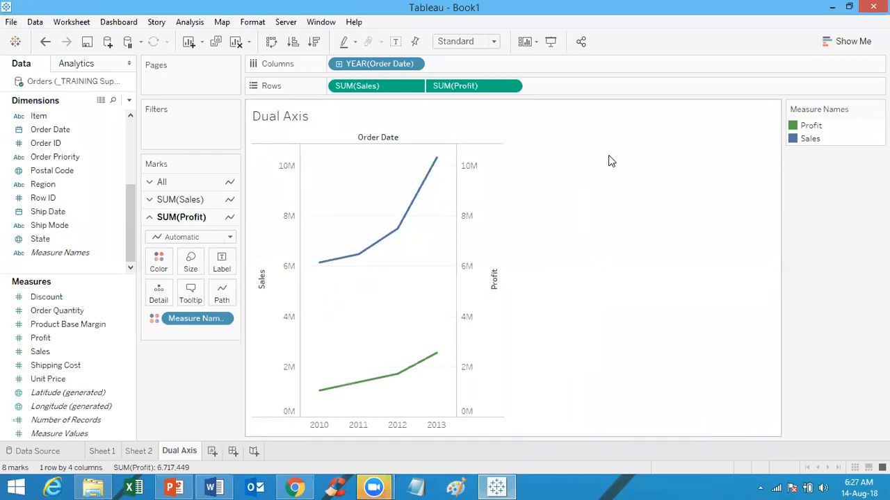
# Step: Hide the header of the Profit axis
pyautogui.rightClick(470, 223)
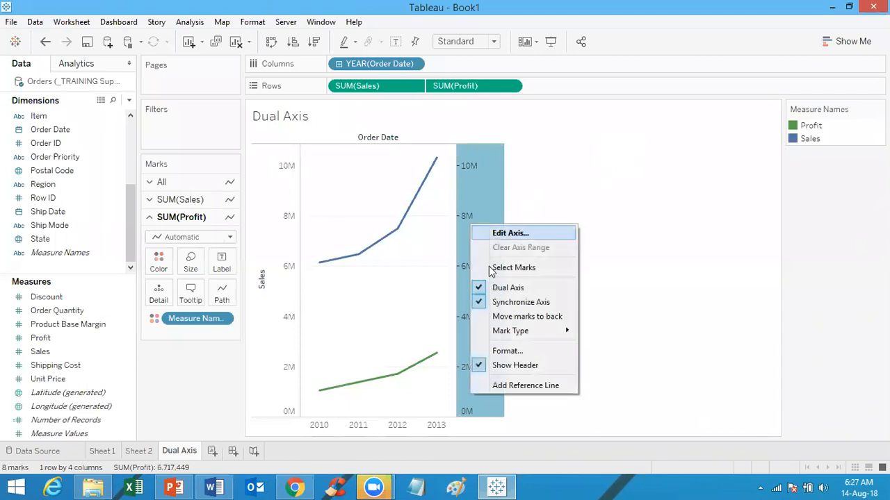
pyautogui.click(543, 192)
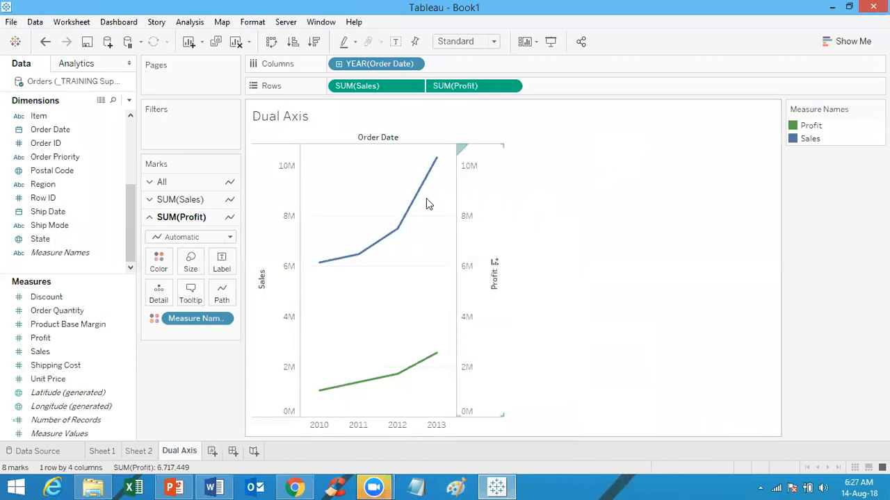
pyautogui.rightClick(485, 211)
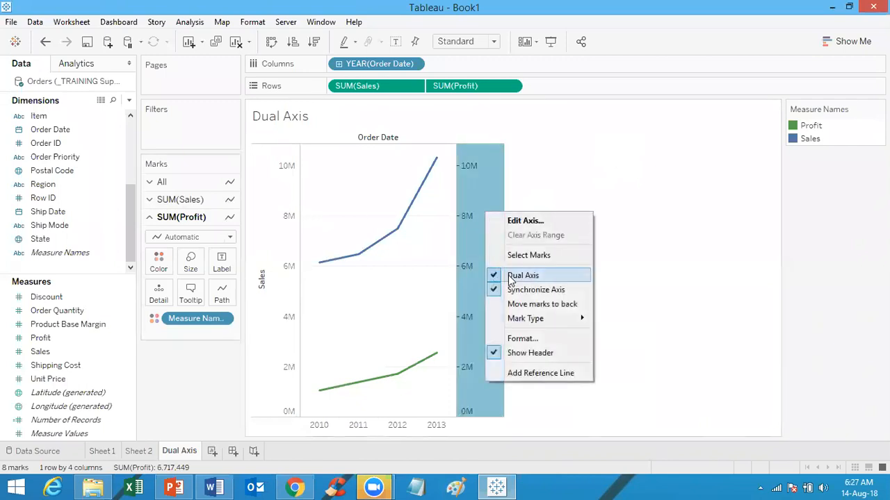
pyautogui.click(546, 358)
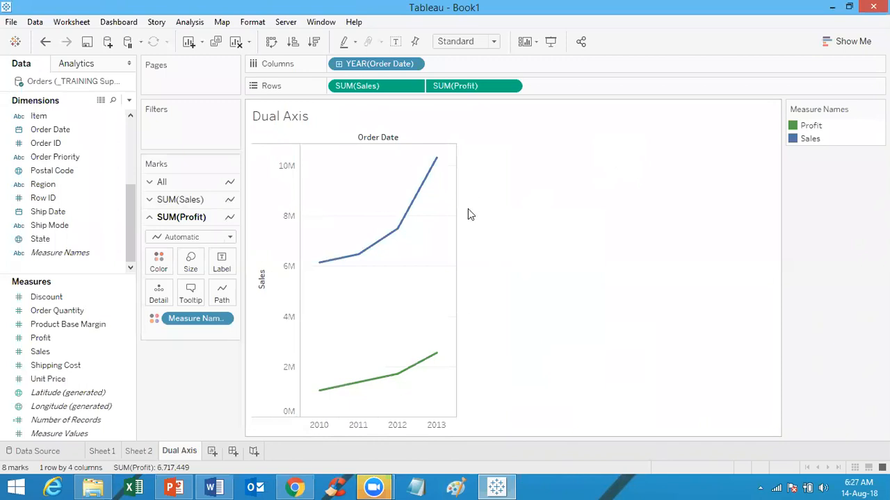
# Step: Change the Sales axis title to "Measure value"
pyautogui.click(282, 217)
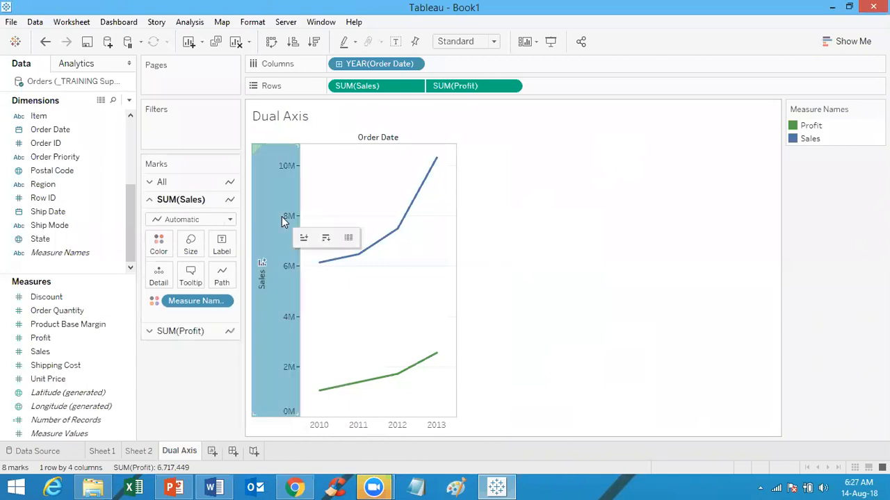
pyautogui.rightClick(281, 216)
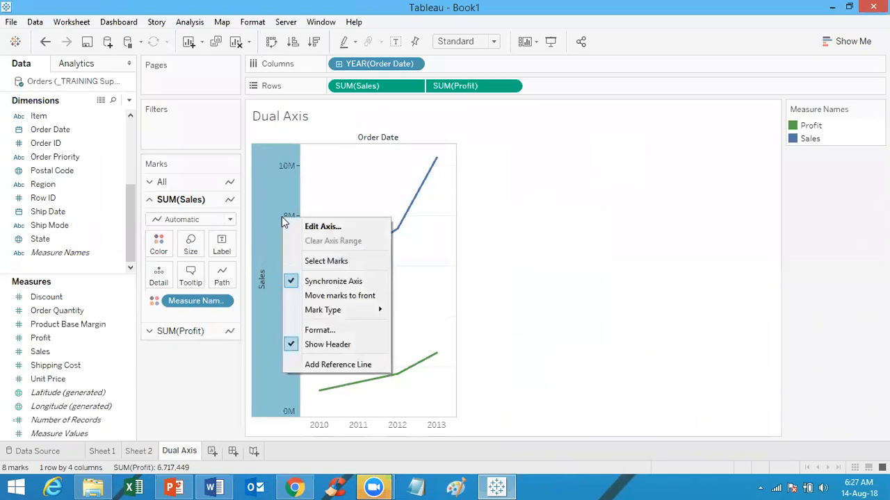
pyautogui.click(322, 229)
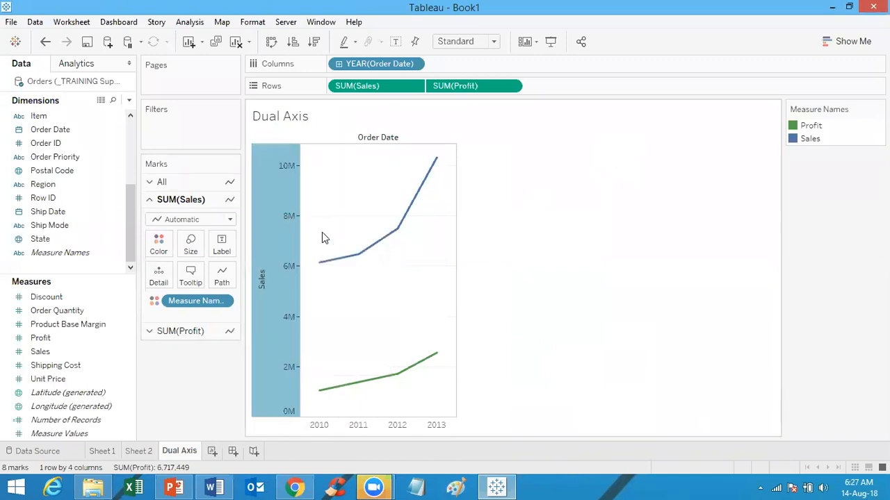
pyautogui.doubleClick(364, 332)
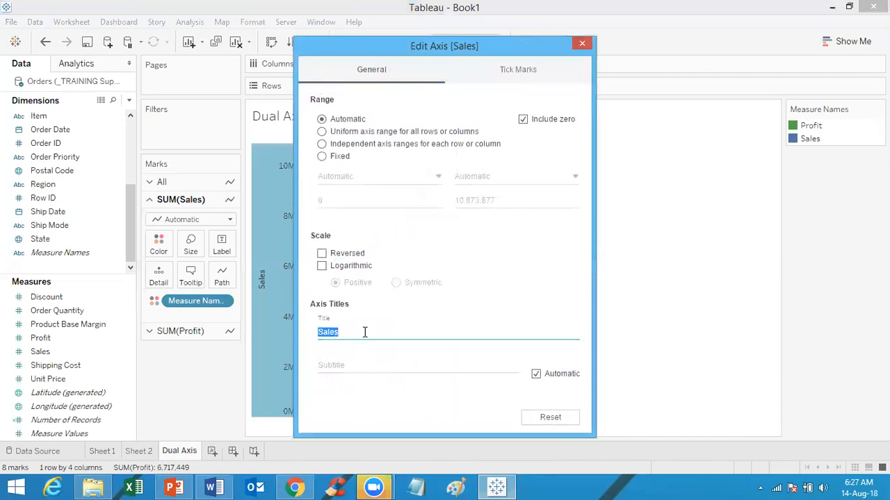
pyautogui.press('BackSpace')
pyautogui.write('Measure value')
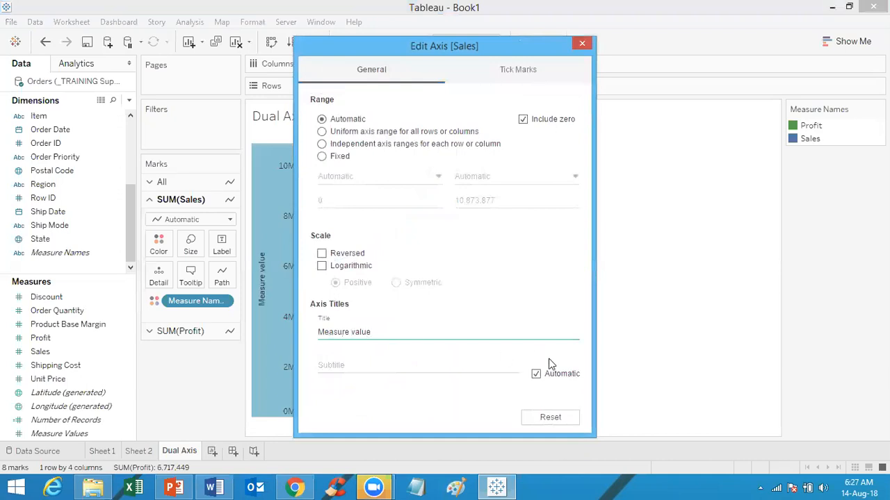
pyautogui.click(582, 44)
# Step: Clear the title of the remaining value axis so that it is blank
pyautogui.rightClick(274, 282)
pyautogui.click(402, 330)
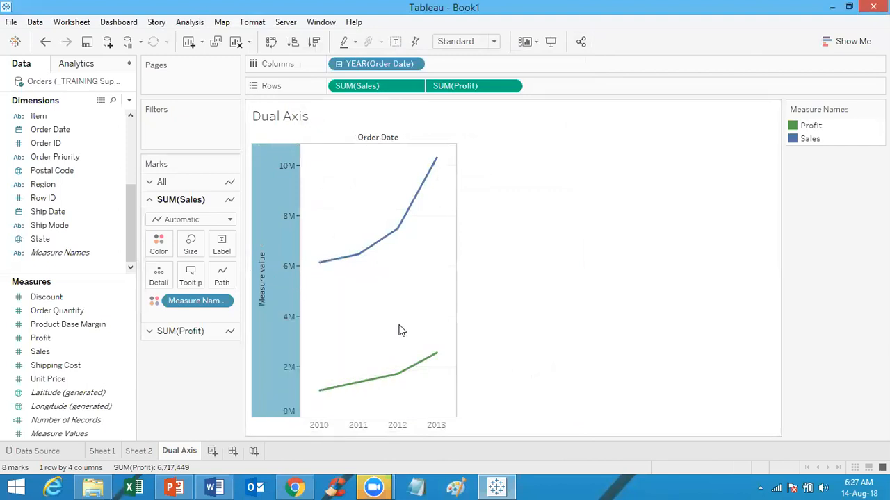
pyautogui.tripleClick(393, 328)
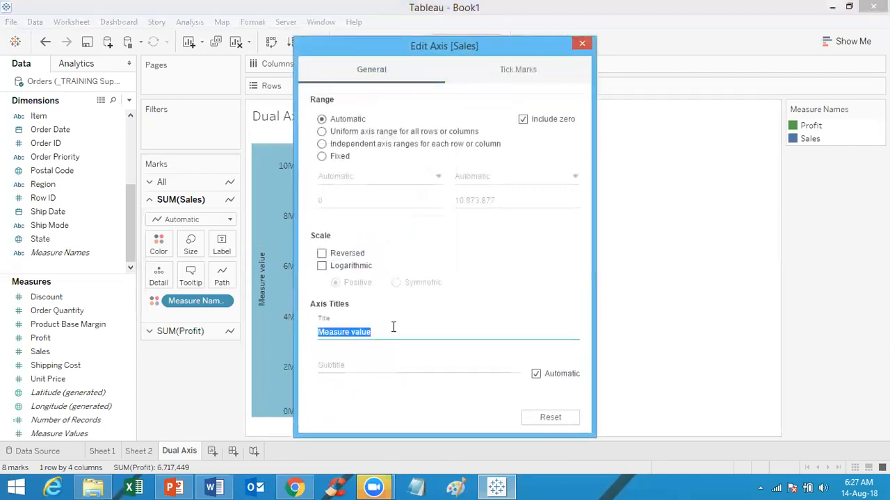
pyautogui.press('BackSpace')
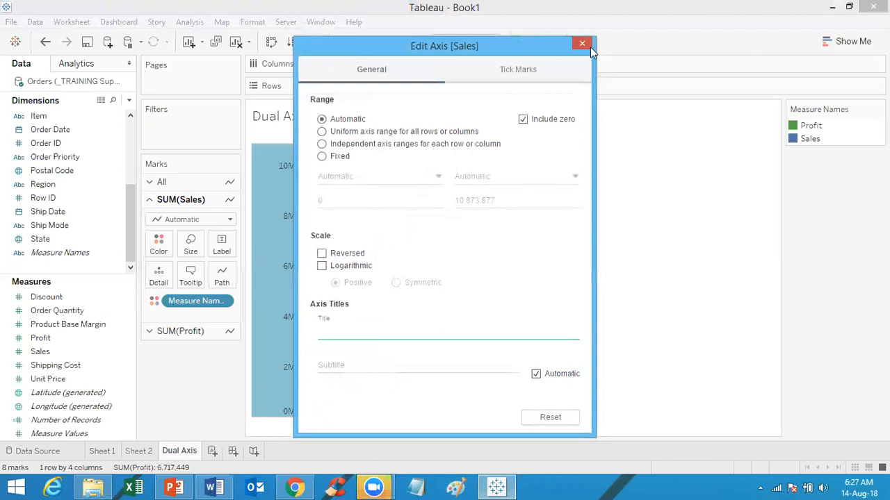
pyautogui.click(588, 46)
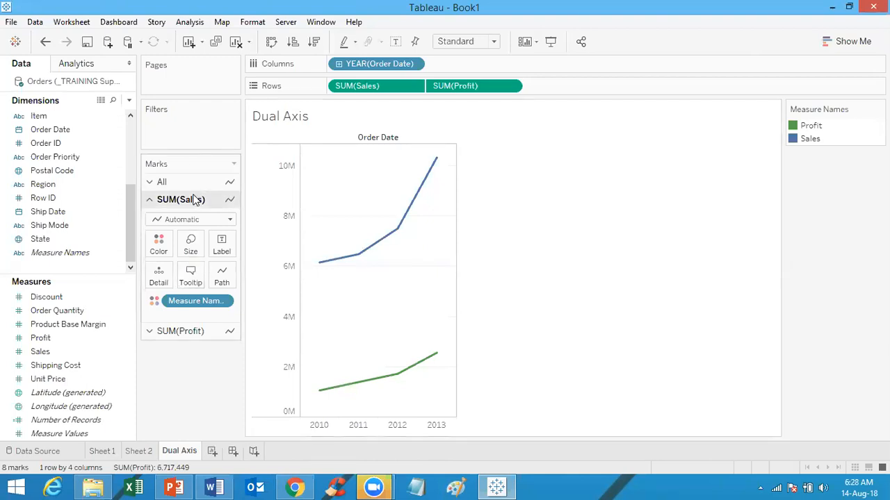
# Step: Examine the Profit marks settings and compare the dual-axis chart with the combined-axis chart on Sheet 2
pyautogui.click(183, 331)
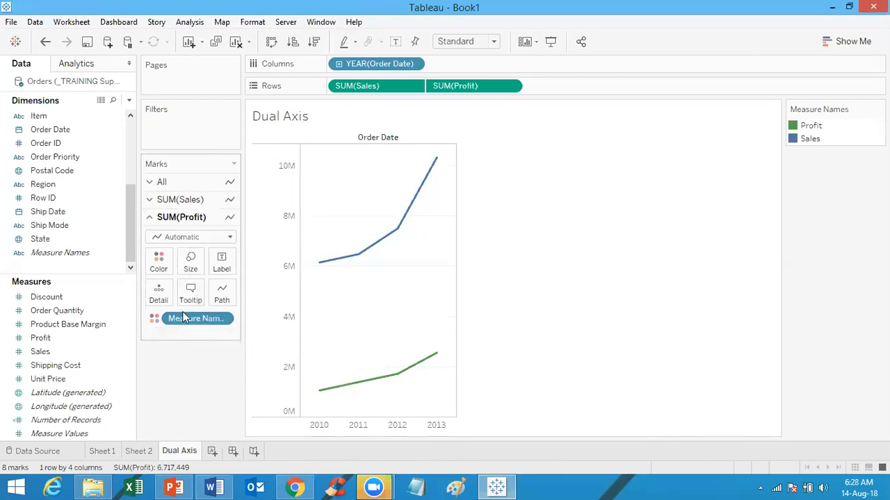
pyautogui.click(139, 451)
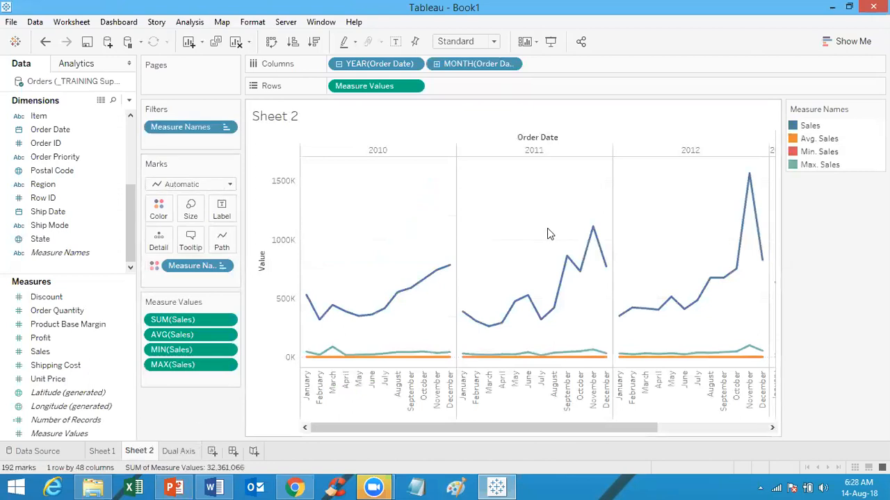
pyautogui.click(179, 451)
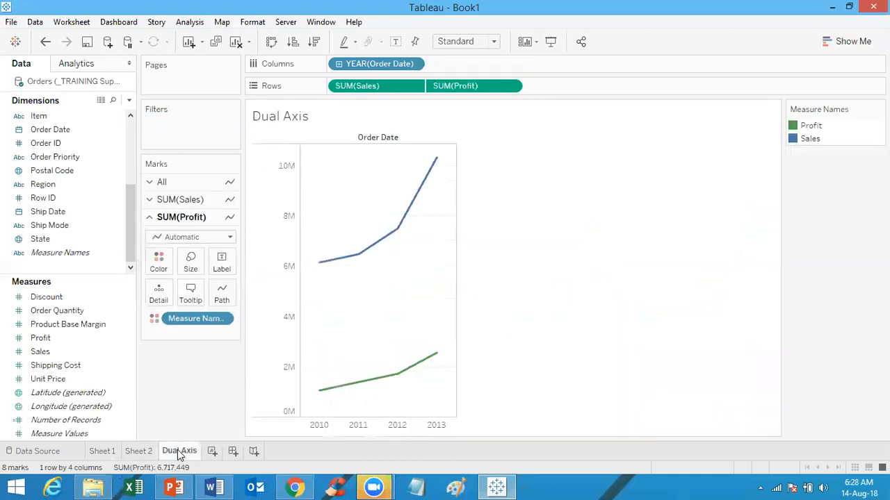
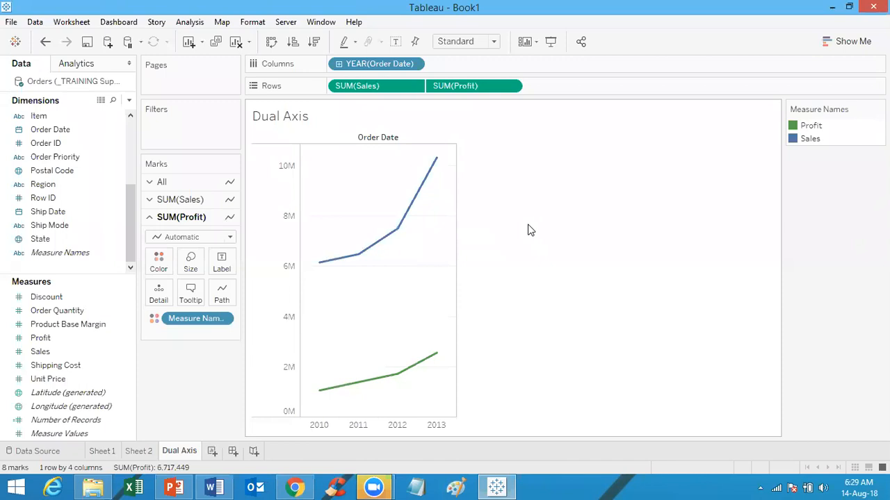
# Step: Read Task 1 in the Assignment Tasks document in Word, and return to Tableau to view the Sales marks settings
pyautogui.click(215, 486)
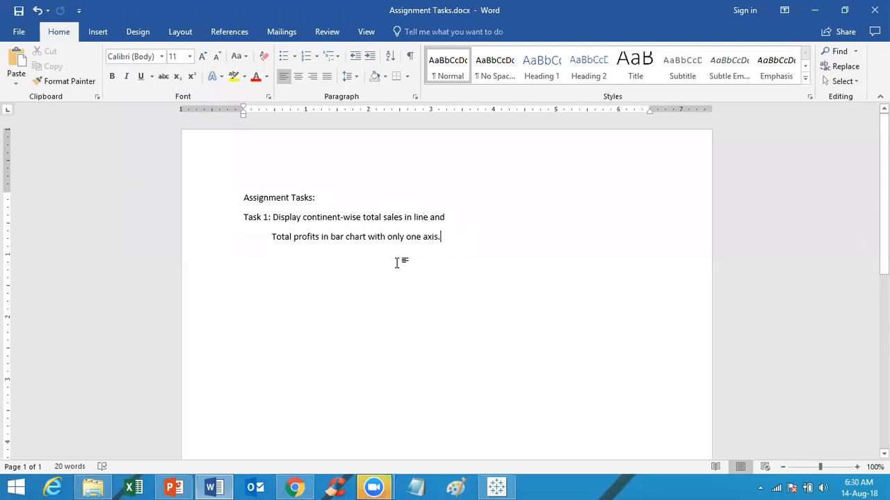
pyautogui.click(818, 8)
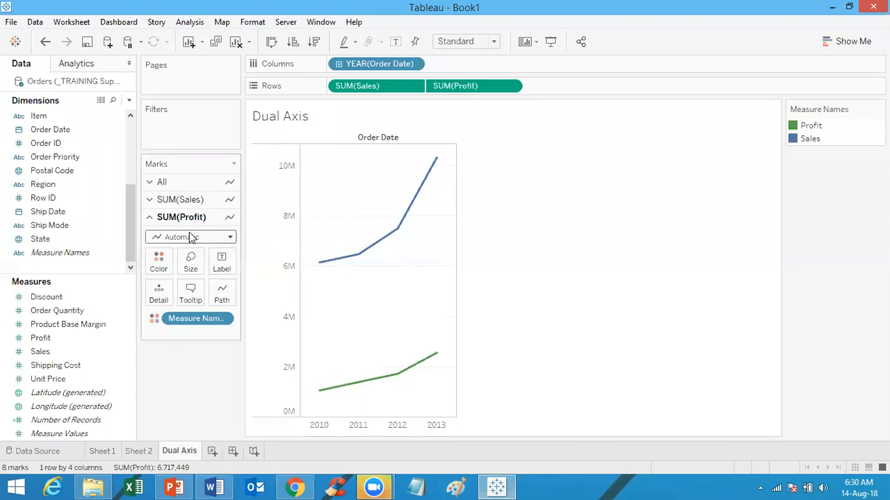
pyautogui.click(197, 199)
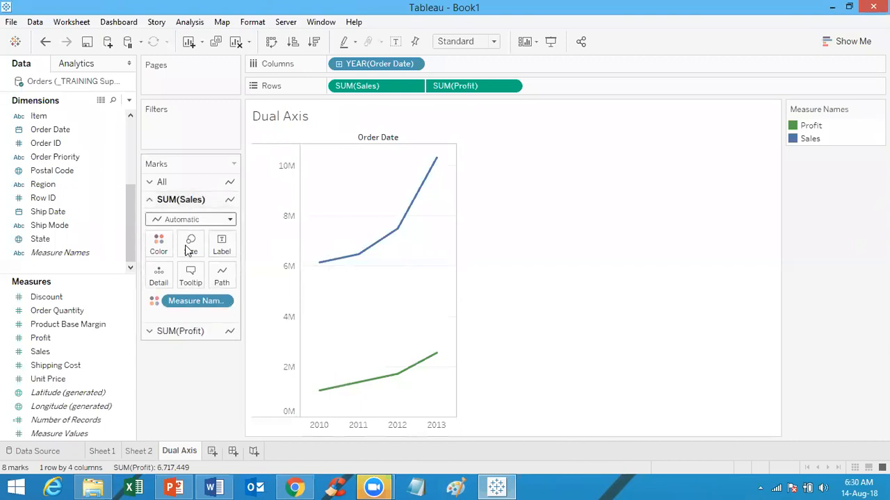
# Step: On the Dual Axis sheet, set the Sales mark type to Bar and the Profit mark type to Line
pyautogui.click(188, 219)
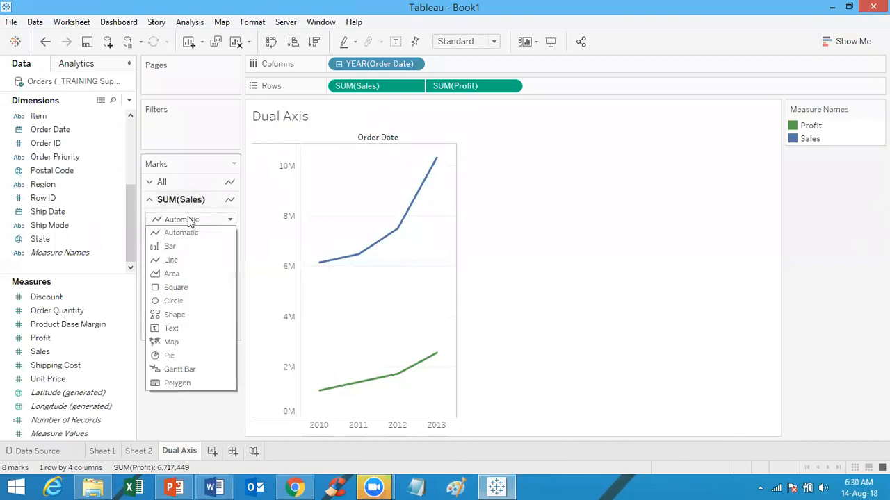
pyautogui.click(180, 250)
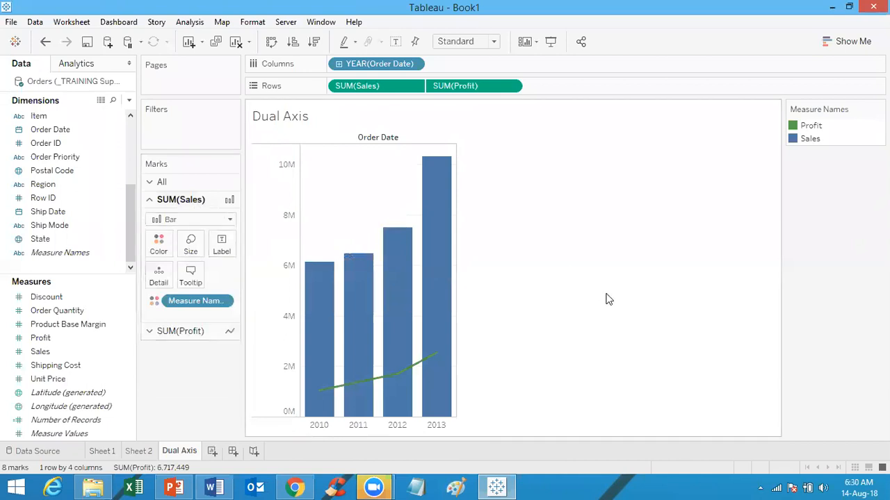
pyautogui.click(188, 333)
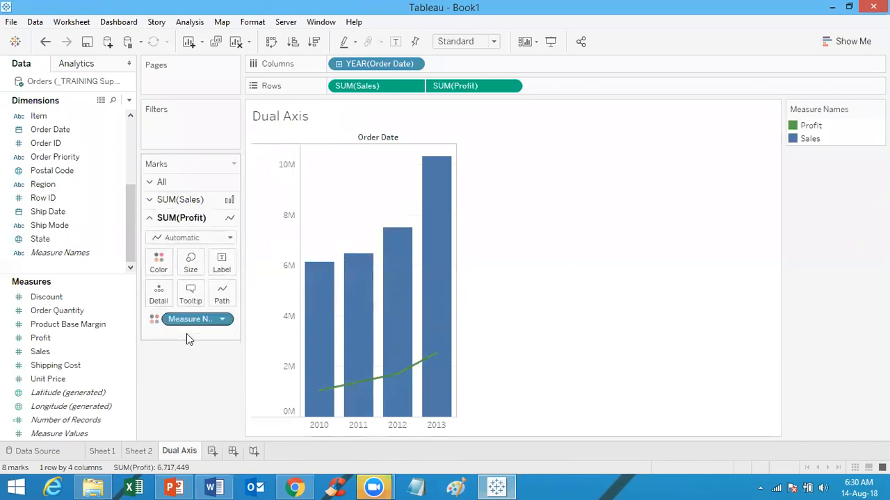
pyautogui.click(199, 239)
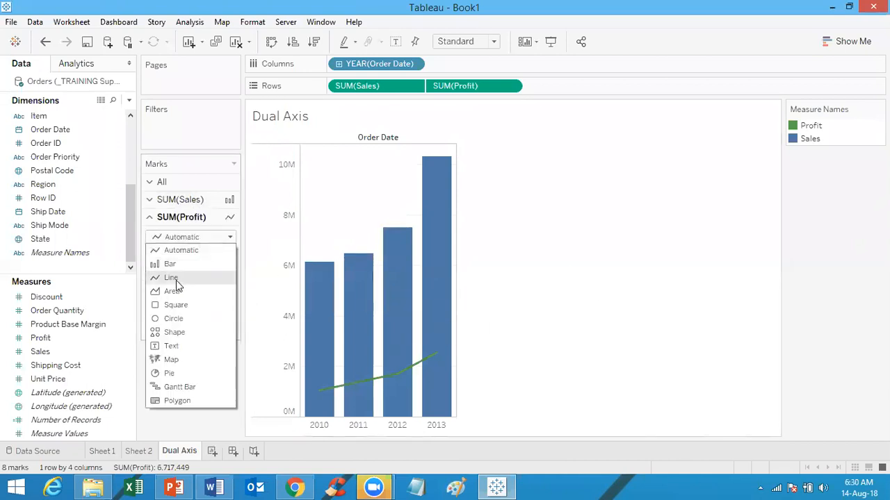
pyautogui.click(176, 280)
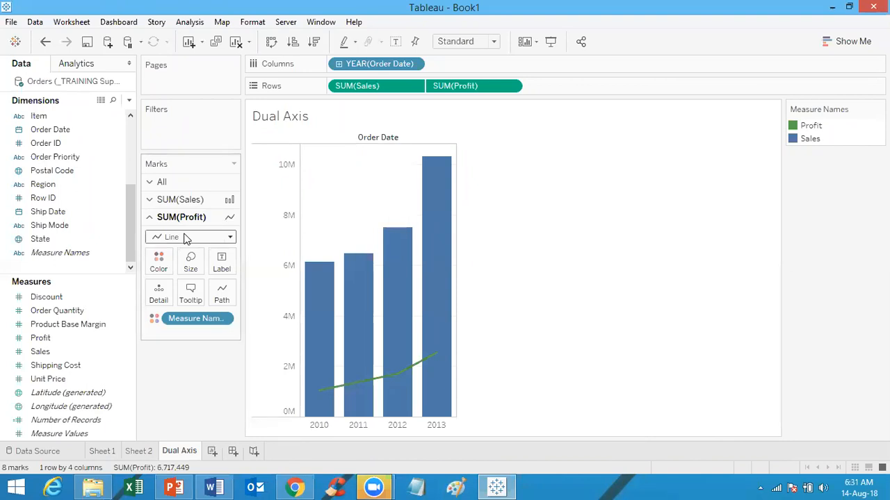
pyautogui.moveTo(440, 277)
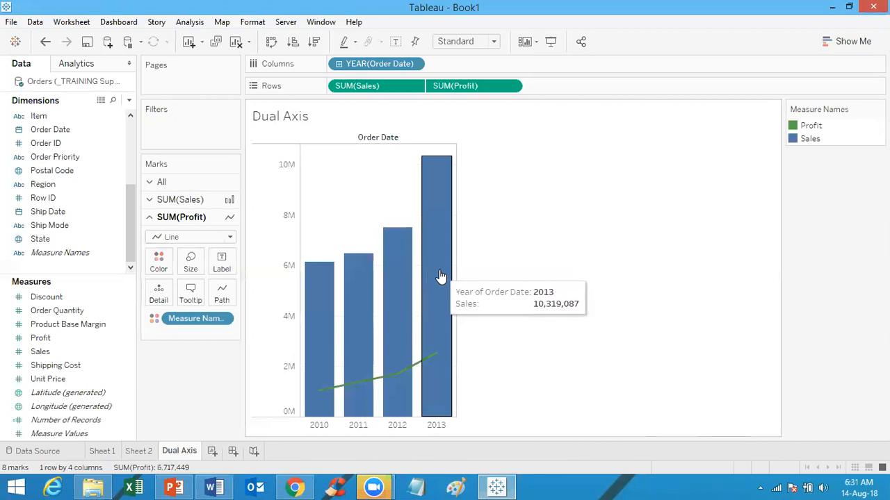
pyautogui.moveTo(310, 284)
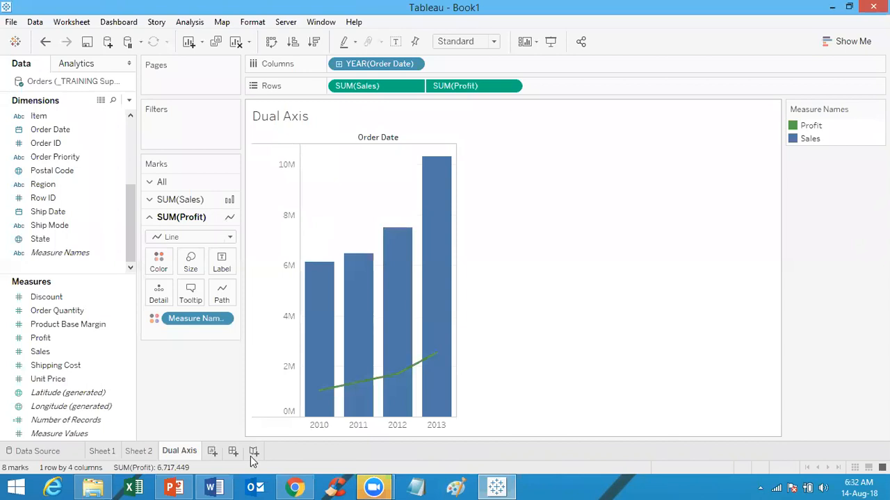
# Step: Add a new worksheet and rename it "Combination charts"
pyautogui.click(212, 452)
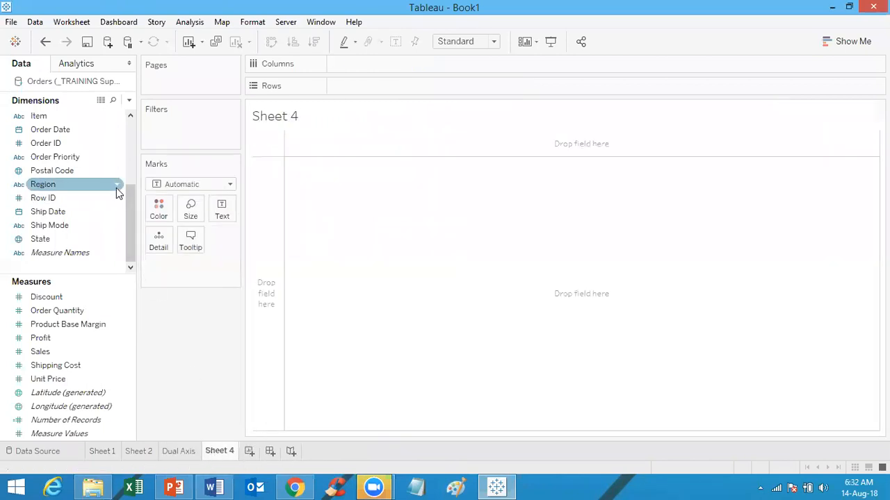
pyautogui.rightClick(228, 454)
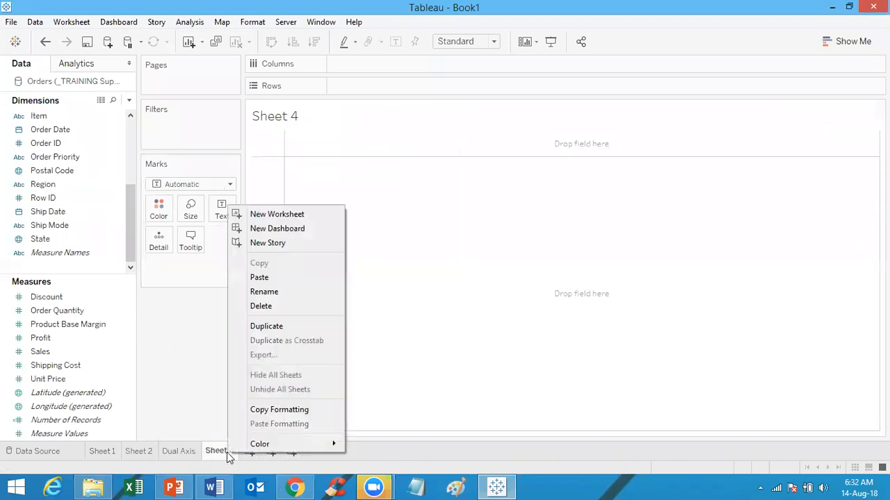
pyautogui.click(276, 295)
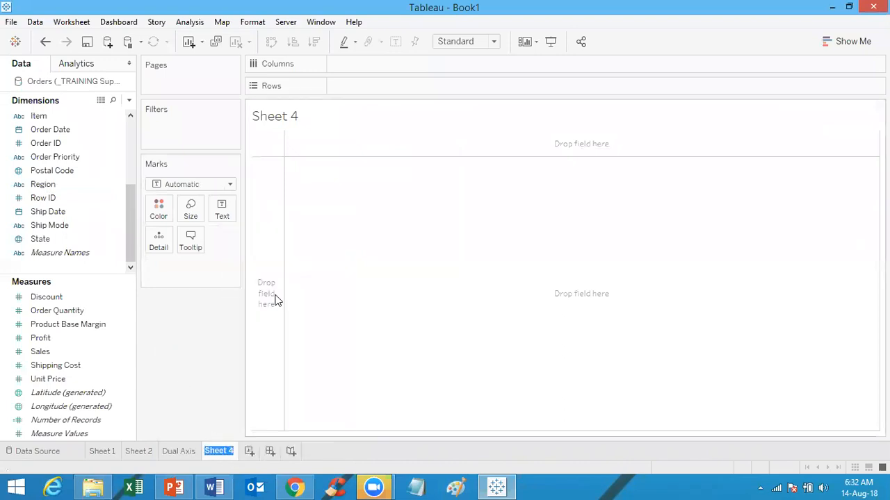
pyautogui.write('Combination chartys')
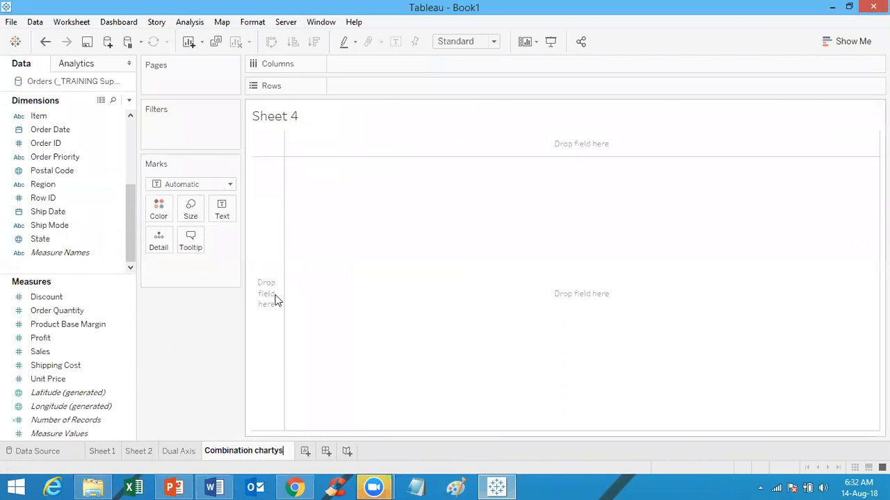
pyautogui.press('BackSpace')
pyautogui.press('BackSpace')
pyautogui.write('s')
pyautogui.press('Return')
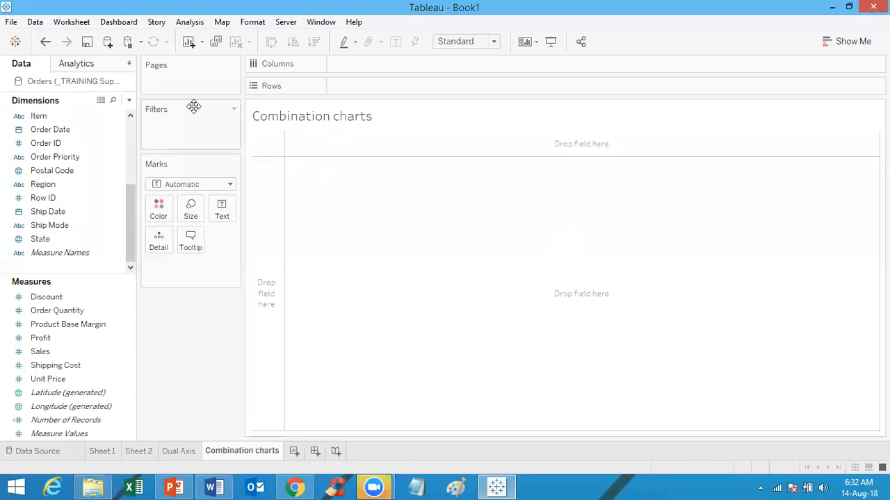
# Step: Plot Sales by Continent with continents as columns, and add Profit as a second axis on the opposite side of the chart
pyautogui.click(132, 129)
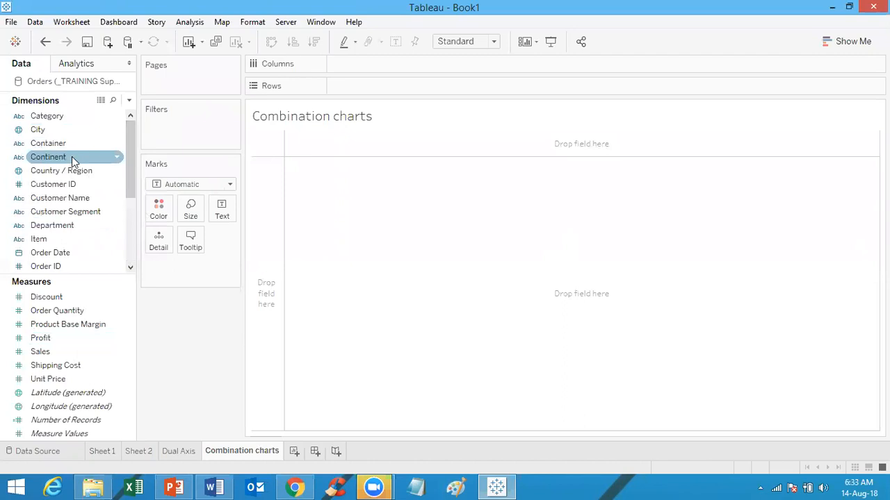
pyautogui.moveTo(71, 156); pyautogui.dragTo(483, 67)
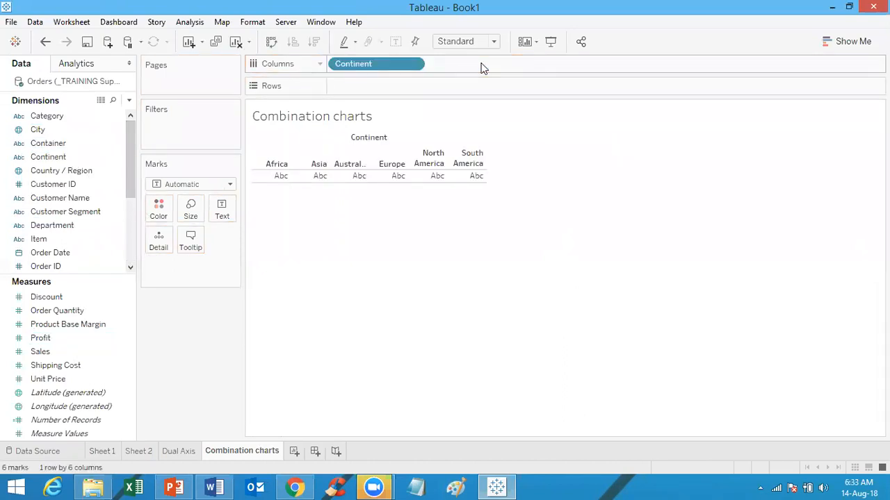
pyautogui.moveTo(75, 353); pyautogui.dragTo(400, 92)
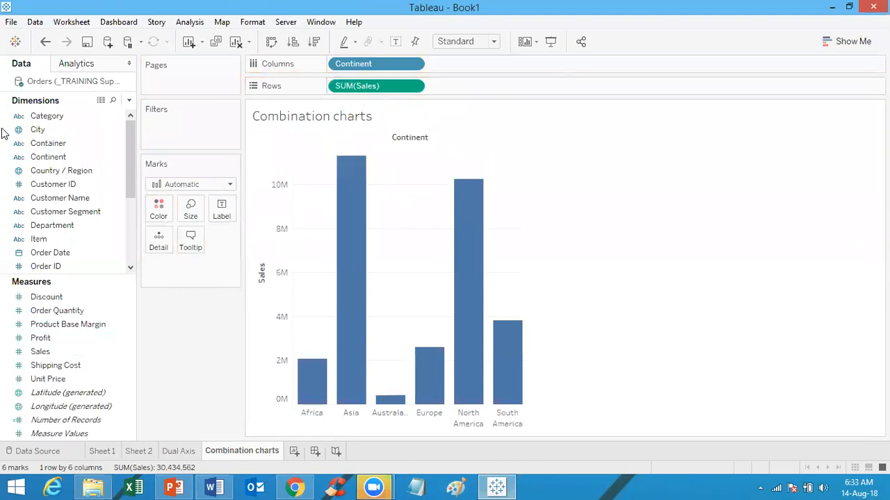
pyautogui.click(45, 347)
pyautogui.moveTo(44, 338); pyautogui.dragTo(526, 289)
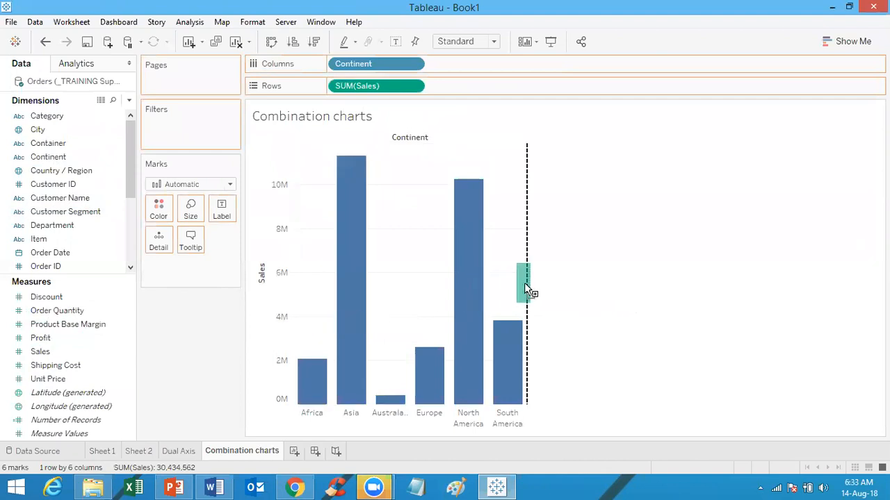
pyautogui.moveTo(526, 291); pyautogui.dragTo(526, 291)
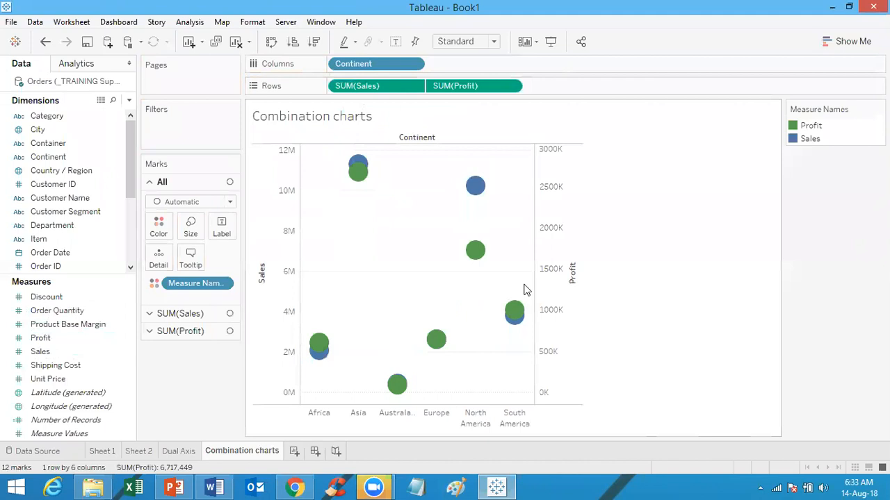
# Step: Show Sales as bars and Profit as a line in the continent chart
pyautogui.click(173, 314)
pyautogui.click(198, 220)
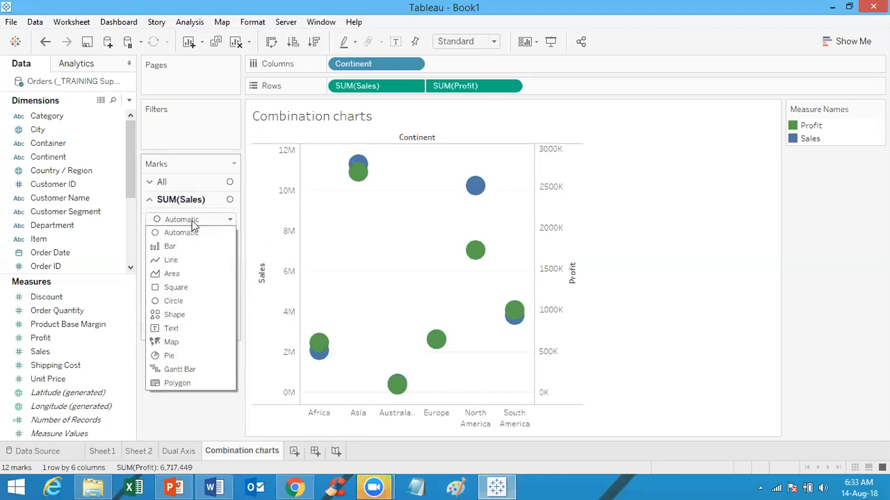
pyautogui.click(172, 246)
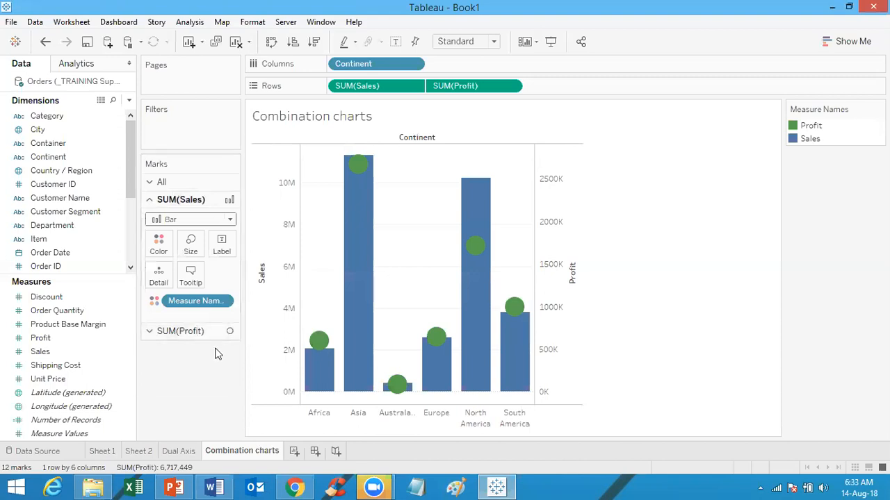
pyautogui.click(198, 331)
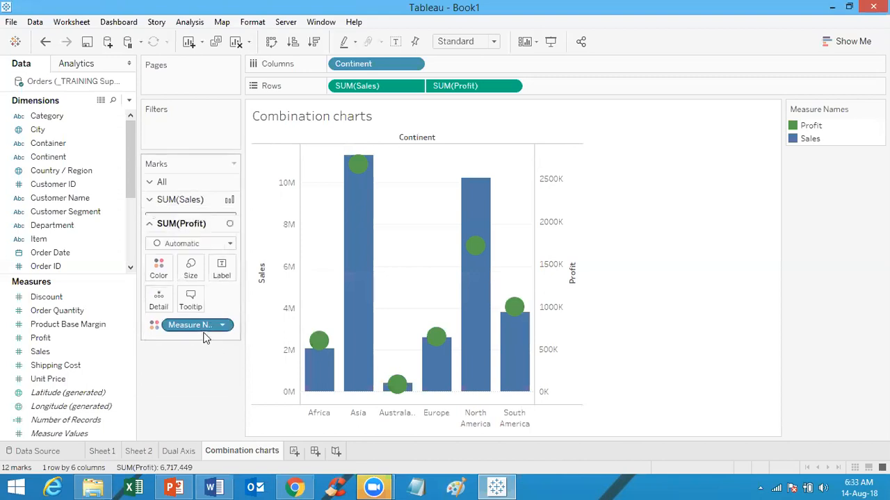
pyautogui.click(202, 239)
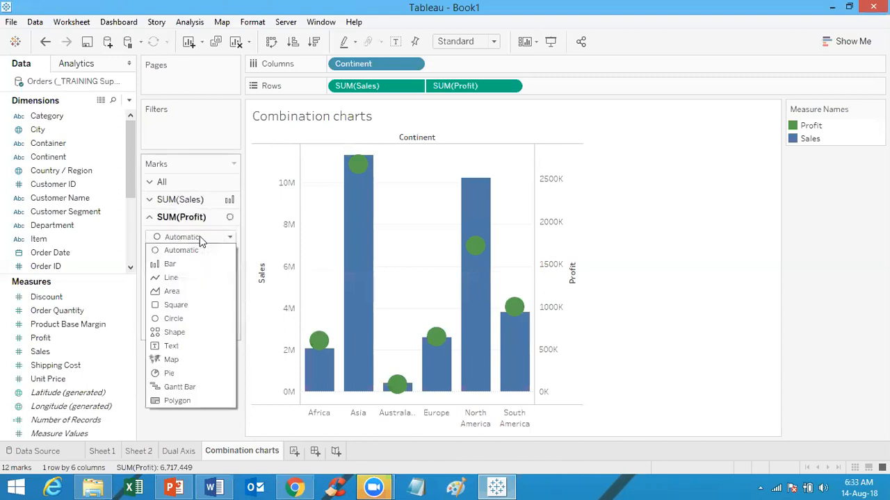
pyautogui.click(172, 277)
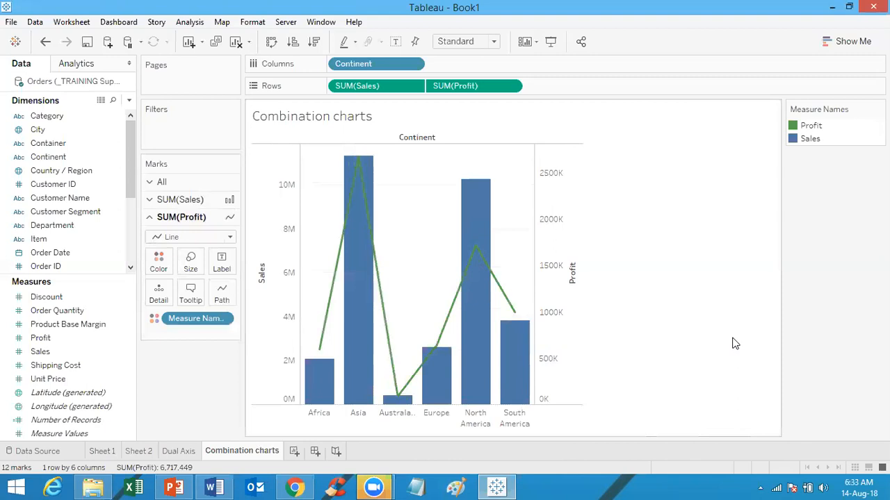
# Step: Remove Measure Names from the Sales marks and color the Sales bars by Continent instead
pyautogui.click(183, 202)
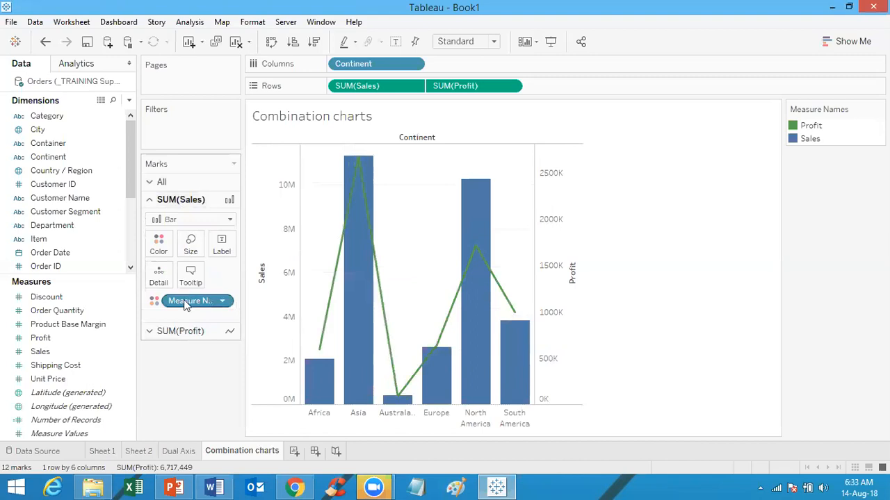
pyautogui.moveTo(186, 306); pyautogui.dragTo(175, 375)
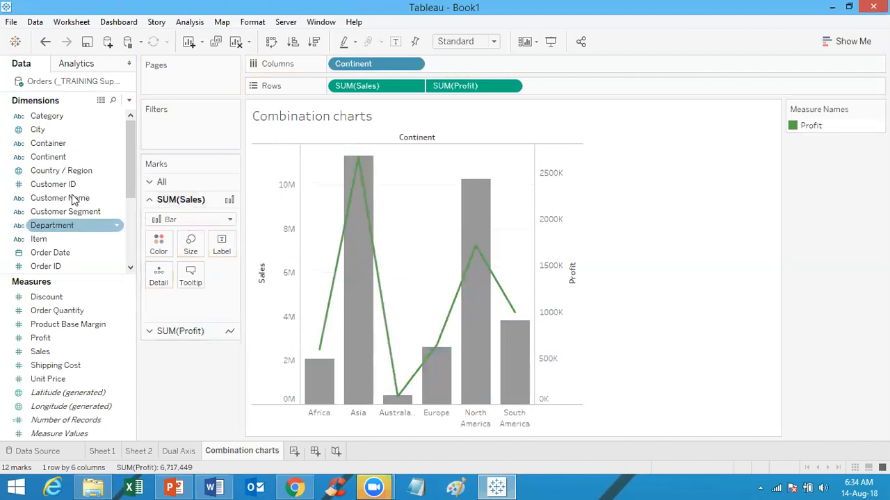
pyautogui.moveTo(60, 153); pyautogui.dragTo(153, 247)
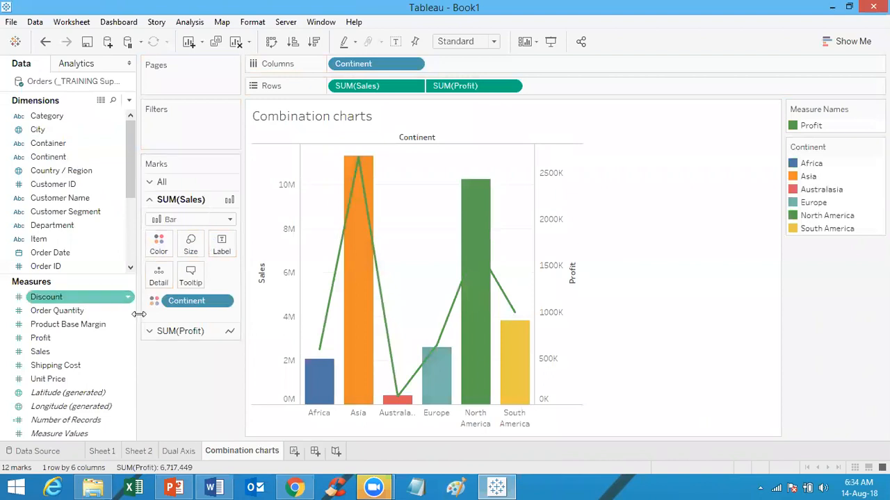
# Step: Remove Measure Names from the Profit marks and color the Profit line by the Profit measure
pyautogui.click(173, 330)
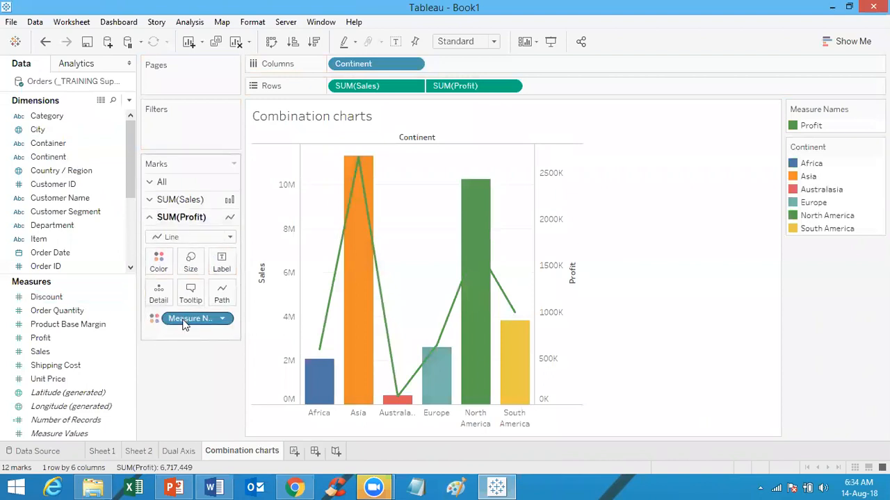
pyautogui.moveTo(185, 321); pyautogui.dragTo(182, 369)
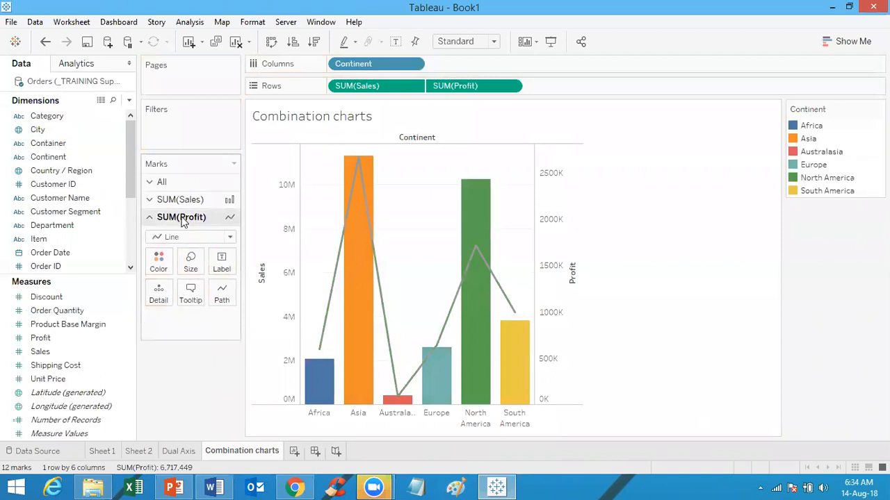
pyautogui.moveTo(68, 342); pyautogui.dragTo(159, 261)
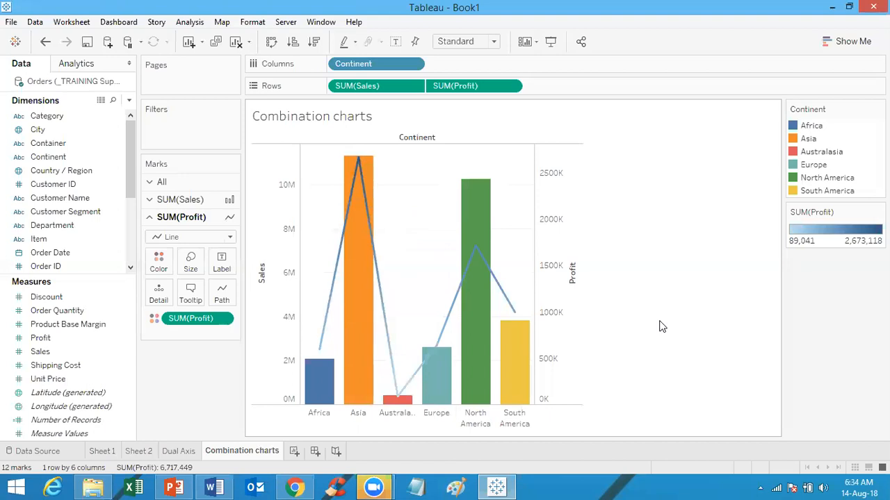
# Step: Synchronize the Profit axis with the Sales axis and hide the Profit axis header
pyautogui.rightClick(557, 224)
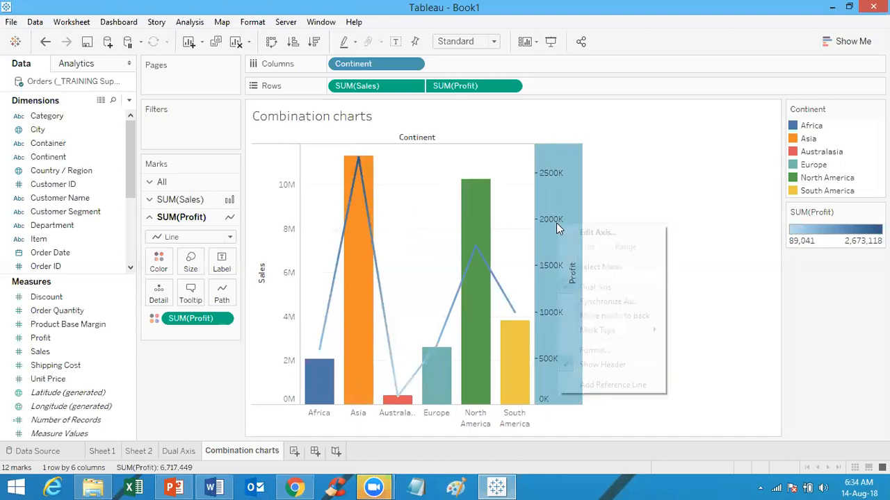
pyautogui.click(617, 305)
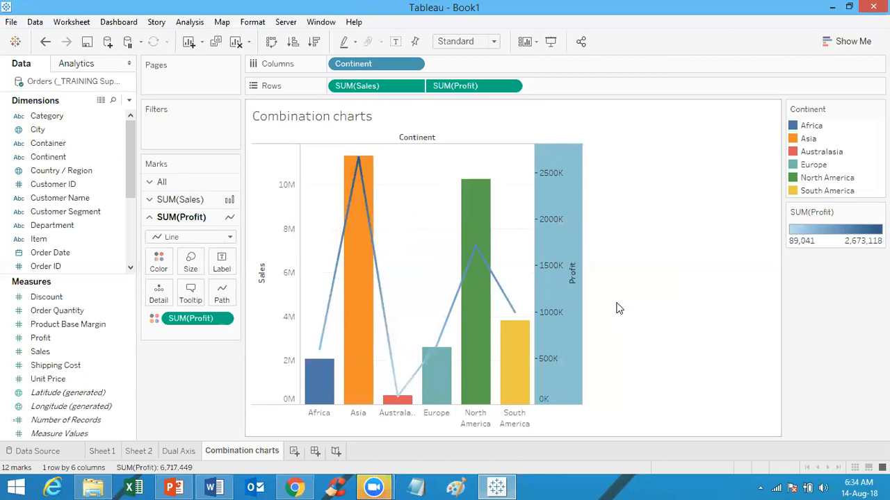
pyautogui.rightClick(557, 217)
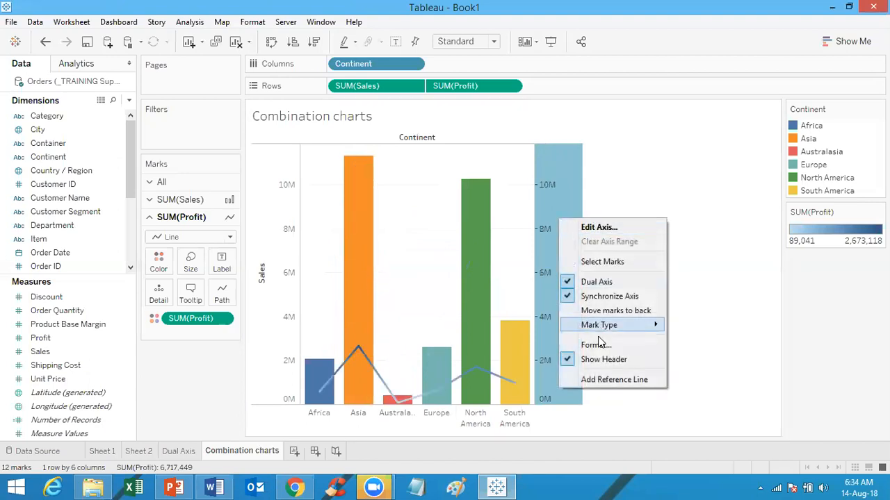
pyautogui.click(602, 359)
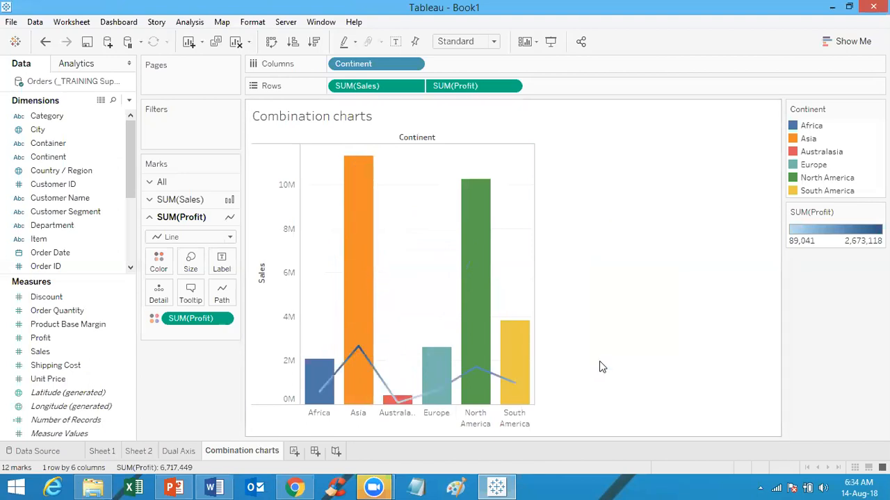
# Step: Clear the title of the Sales axis so that it is blank, and close the axis settings
pyautogui.click(263, 230)
pyautogui.rightClick(264, 231)
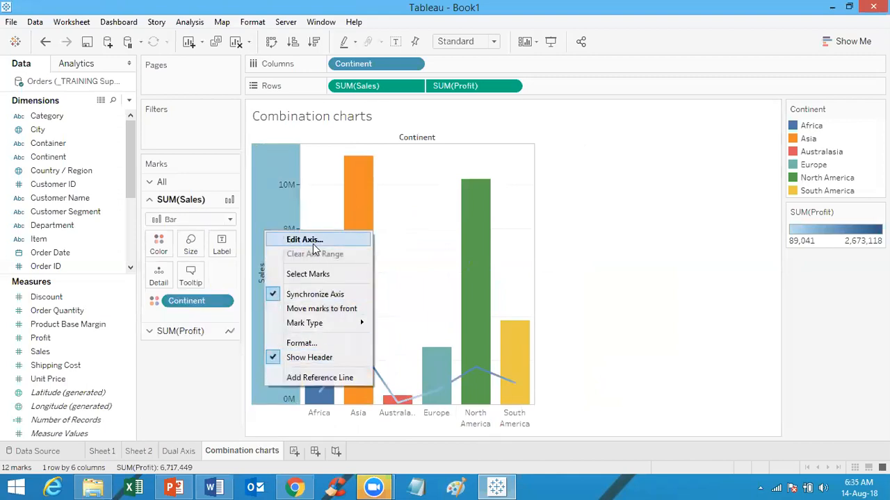
pyautogui.click(313, 244)
pyautogui.click(350, 331)
pyautogui.doubleClick(350, 331)
pyautogui.press('BackSpace')
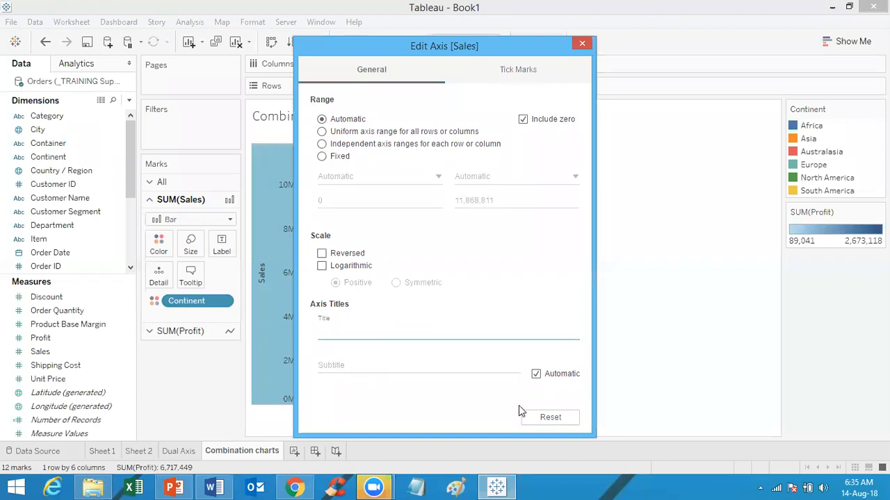
pyautogui.click(582, 43)
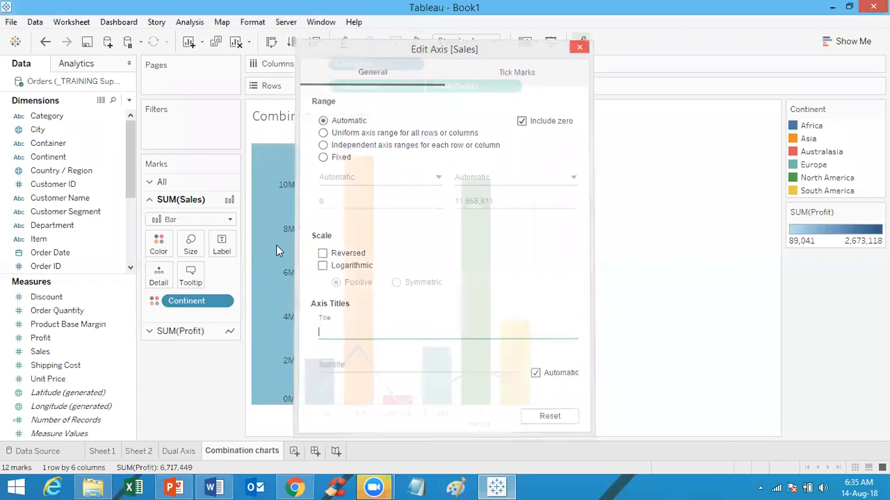
# Step: Add a new worksheet after Combination charts and rename it Individual axis
pyautogui.click(643, 286)
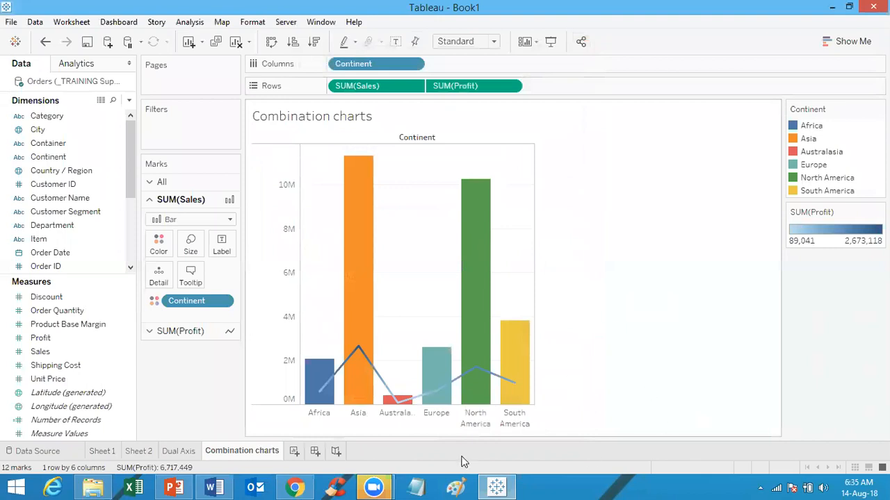
pyautogui.click(295, 452)
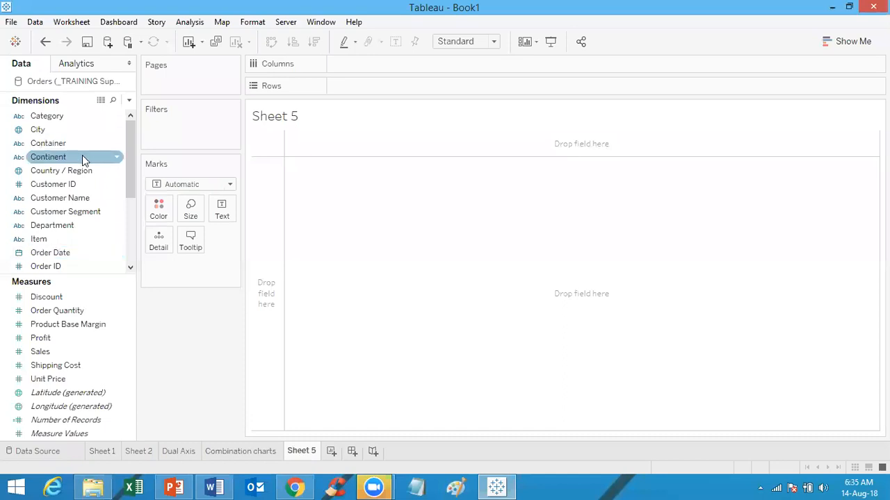
pyautogui.moveTo(128, 145); pyautogui.dragTo(127, 177)
pyautogui.click(88, 200)
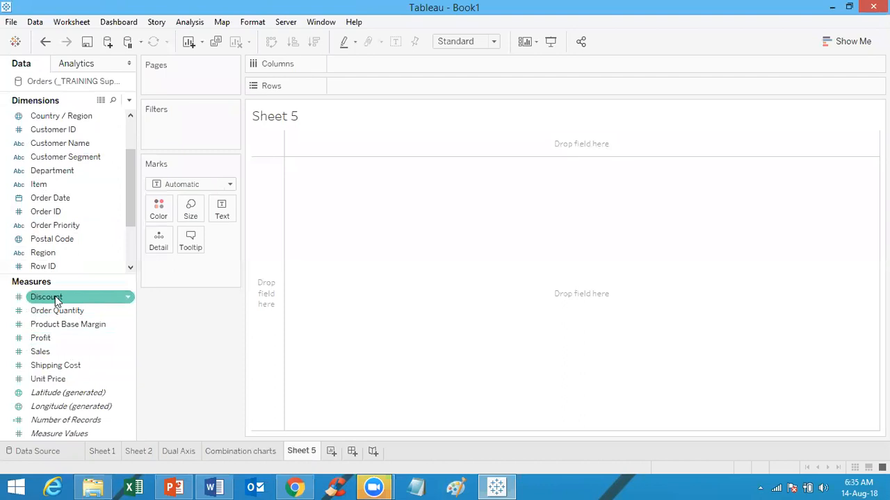
pyautogui.click(72, 175)
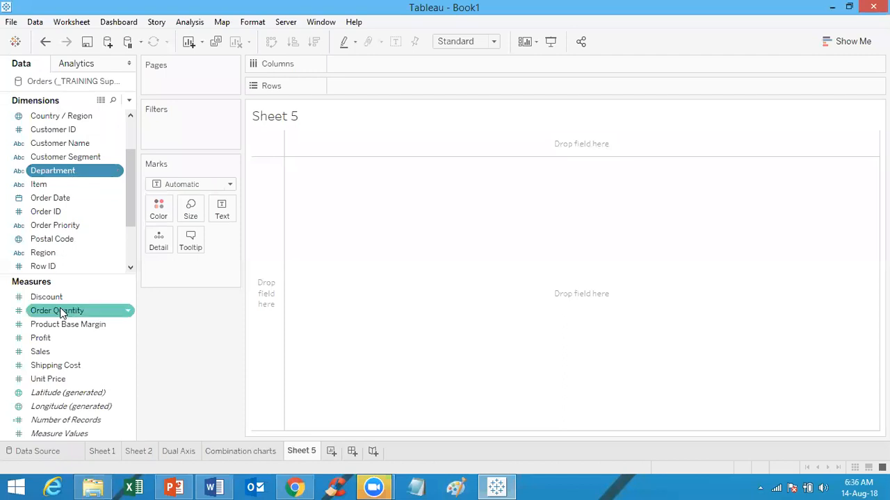
pyautogui.rightClick(305, 453)
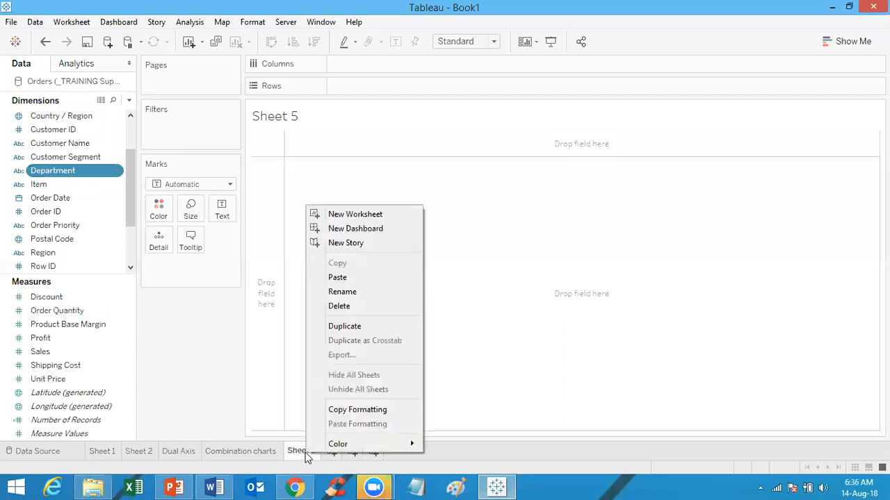
pyautogui.click(350, 292)
pyautogui.write('In')
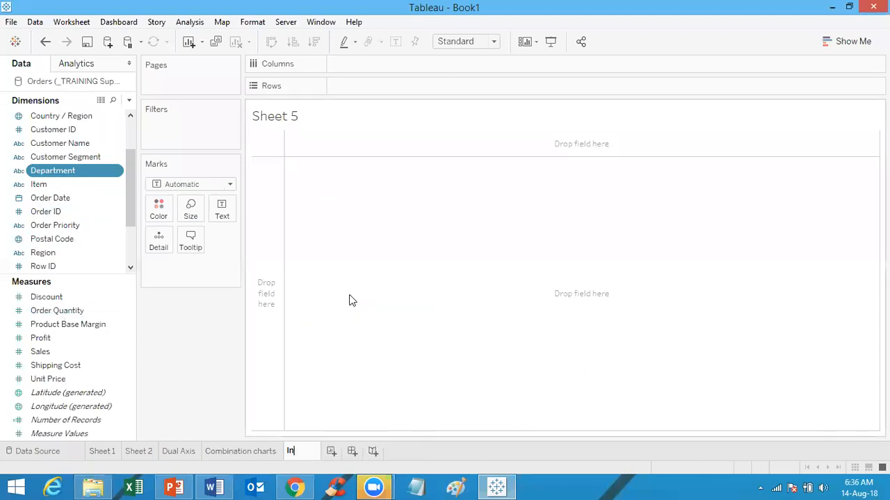
pyautogui.write('dividi')
pyautogui.write('ual axis')
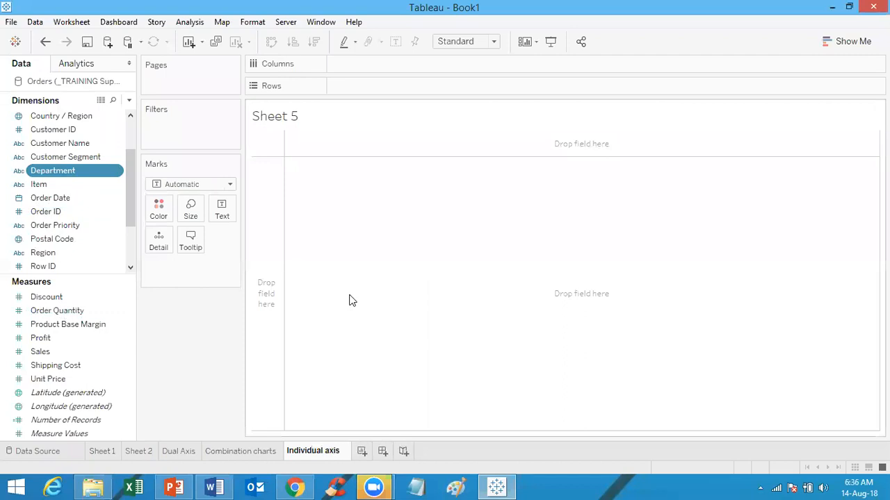
# Step: Add another blank worksheet after Individual axis and return to the Individual axis sheet
pyautogui.click(361, 452)
pyautogui.rightClick(362, 452)
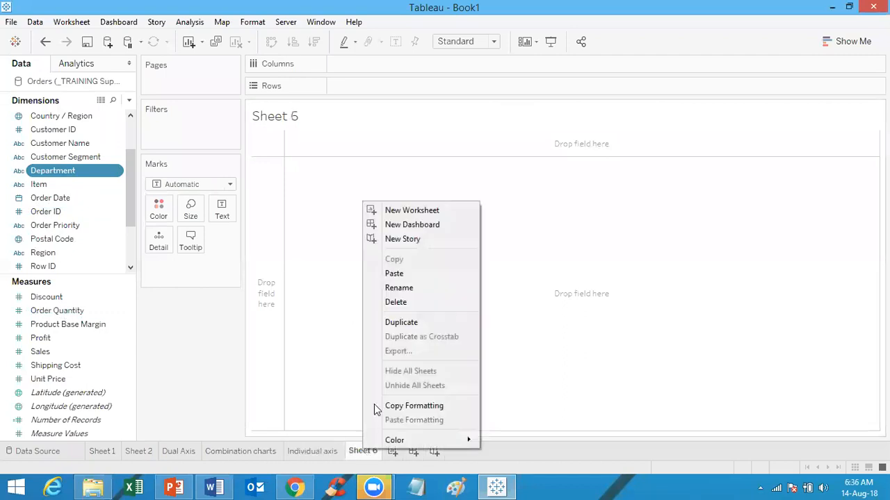
pyautogui.click(576, 338)
pyautogui.click(314, 452)
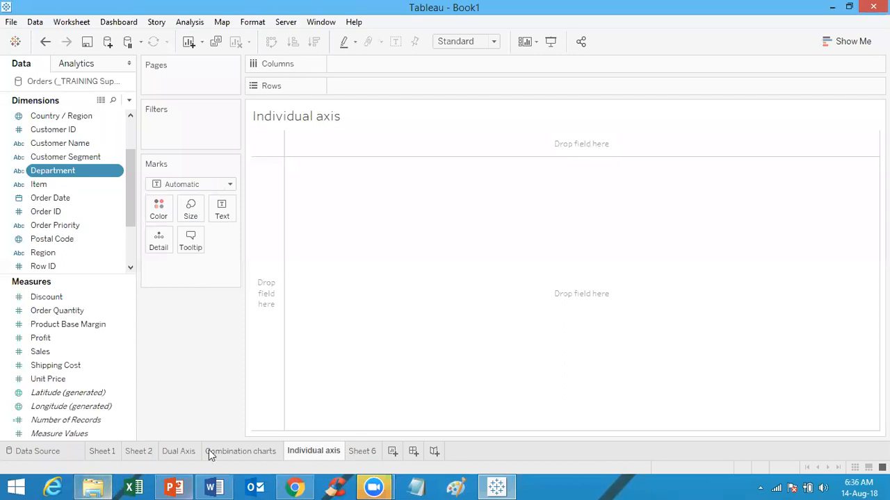
# Step: Place Order Date on Columns at the year level
pyautogui.click(82, 198)
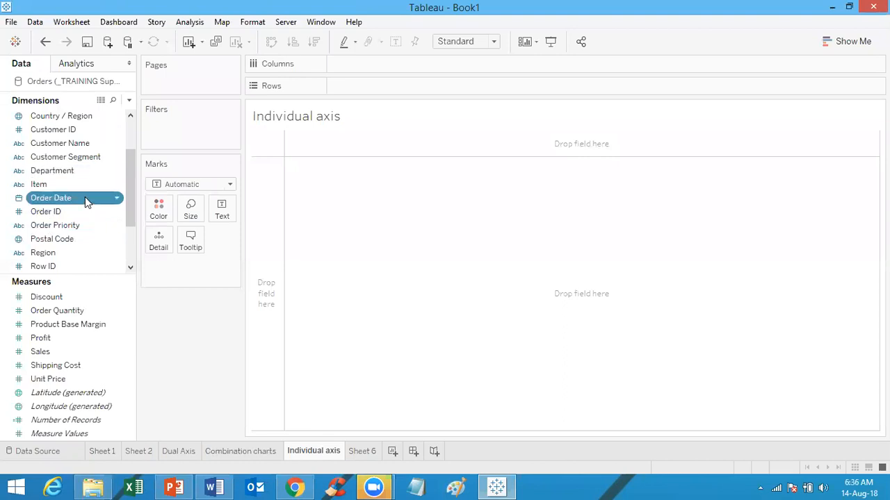
pyautogui.moveTo(86, 202); pyautogui.dragTo(426, 60)
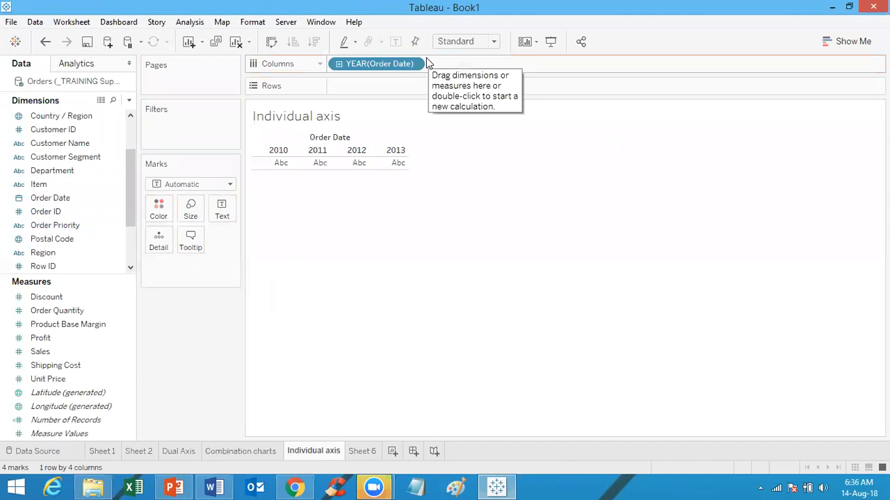
pyautogui.click(85, 228)
pyautogui.moveTo(85, 228); pyautogui.dragTo(352, 153)
pyautogui.click(57, 204)
pyautogui.hotkey('ctrl', 'z')
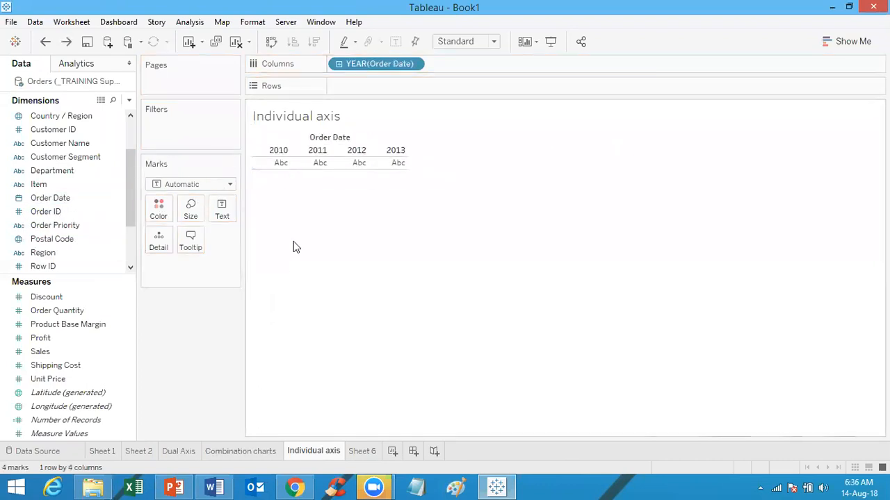
# Step: Add Order Date to Columns a second time after the year and set it to the discrete Month level
pyautogui.moveTo(56, 198); pyautogui.dragTo(465, 61)
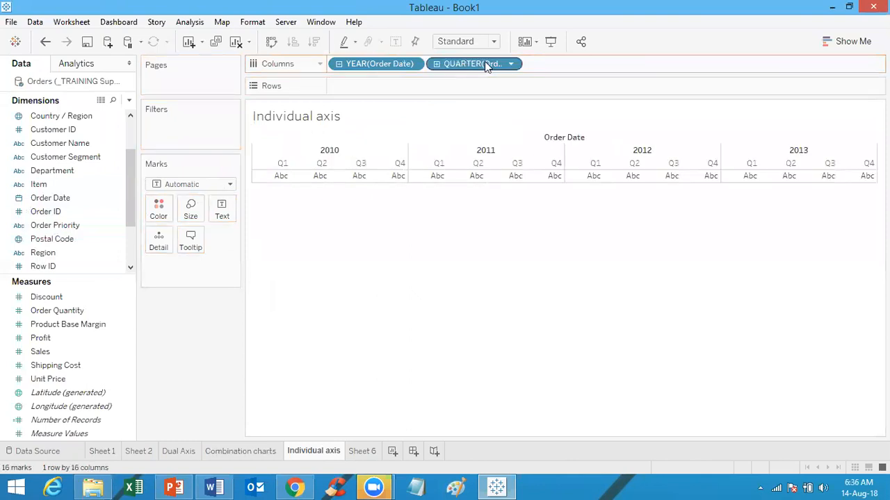
pyautogui.click(511, 65)
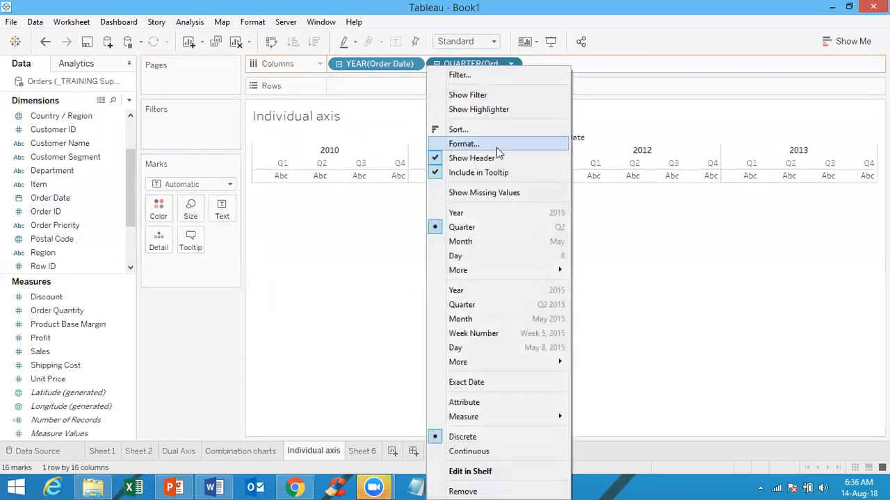
pyautogui.click(478, 241)
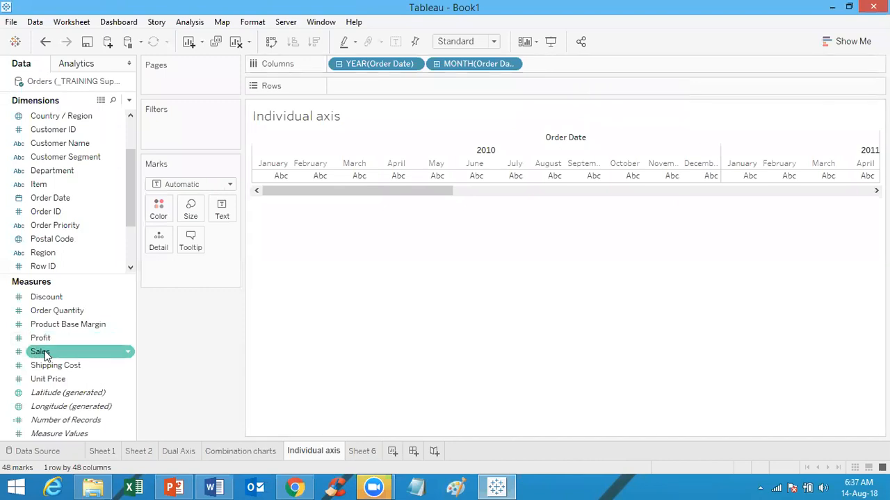
# Step: Place Sales and Discount on Rows as separate axes, and aggregate Discount as Average
pyautogui.moveTo(45, 354); pyautogui.dragTo(359, 88)
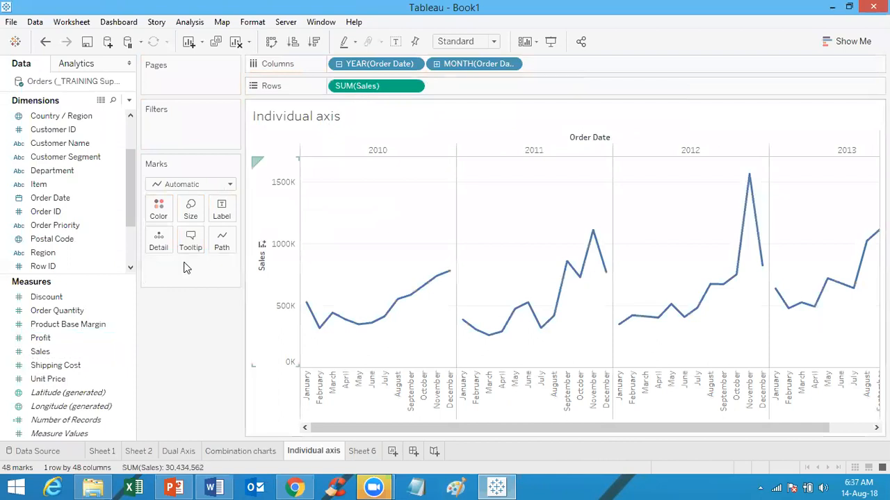
pyautogui.moveTo(70, 301)
pyautogui.mouseDown()
pyautogui.moveTo(219, 219)
pyautogui.moveTo(449, 151)
pyautogui.moveTo(499, 86)
pyautogui.mouseUp()
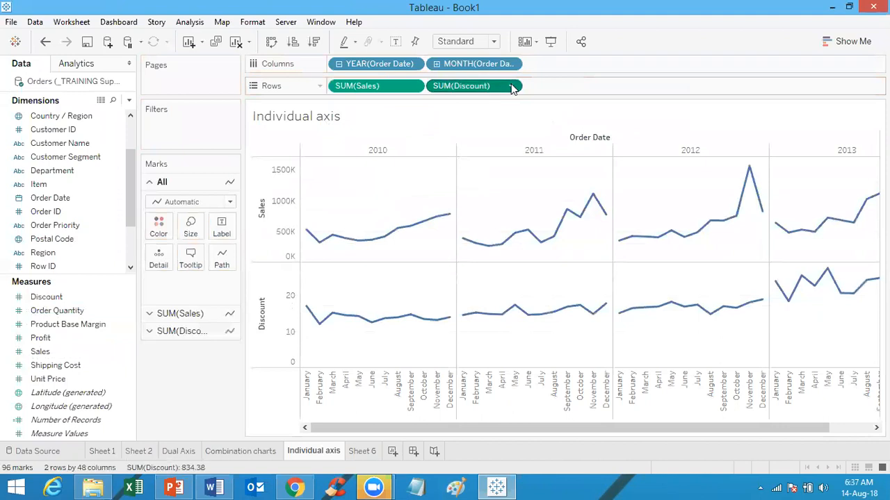
pyautogui.click(512, 87)
pyautogui.moveTo(520, 220)
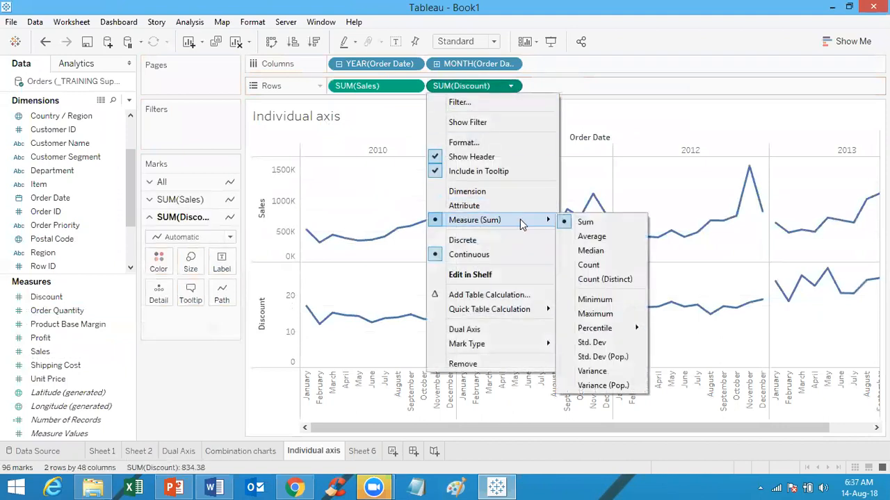
pyautogui.click(591, 237)
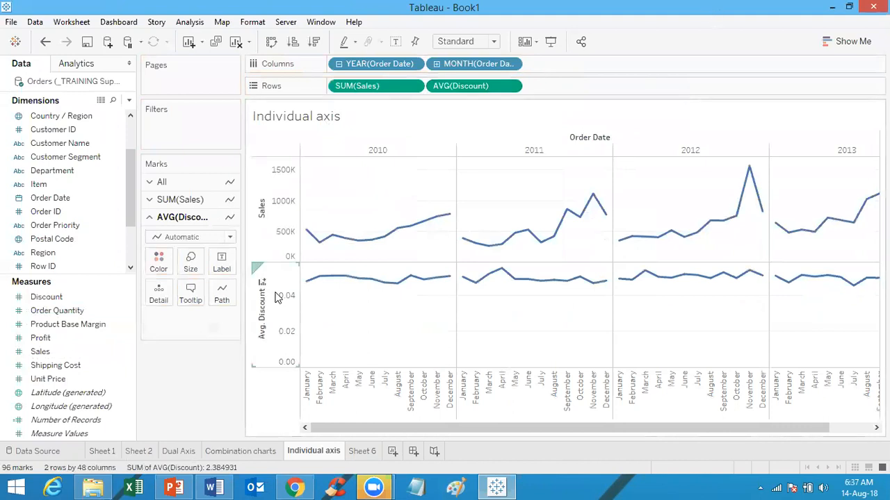
# Step: Set the default number format of the Discount measure to Percentage with 1 decimal place
pyautogui.rightClick(92, 298)
pyautogui.moveTo(164, 221)
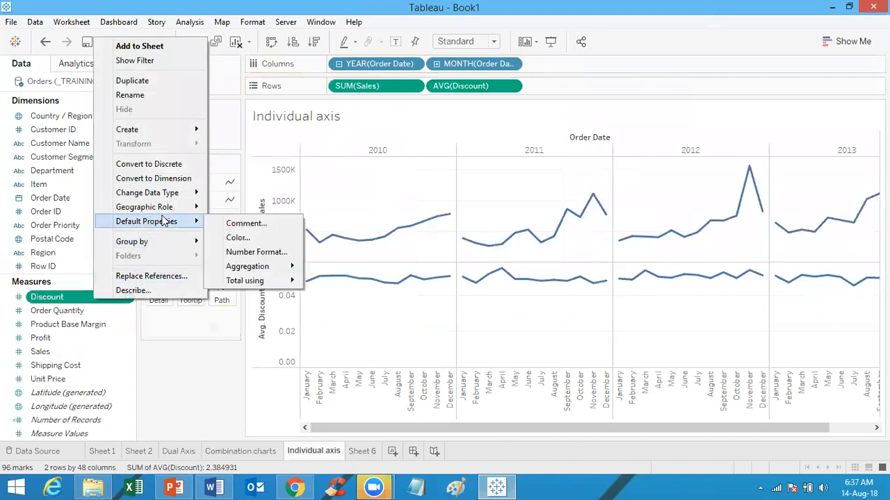
pyautogui.click(242, 255)
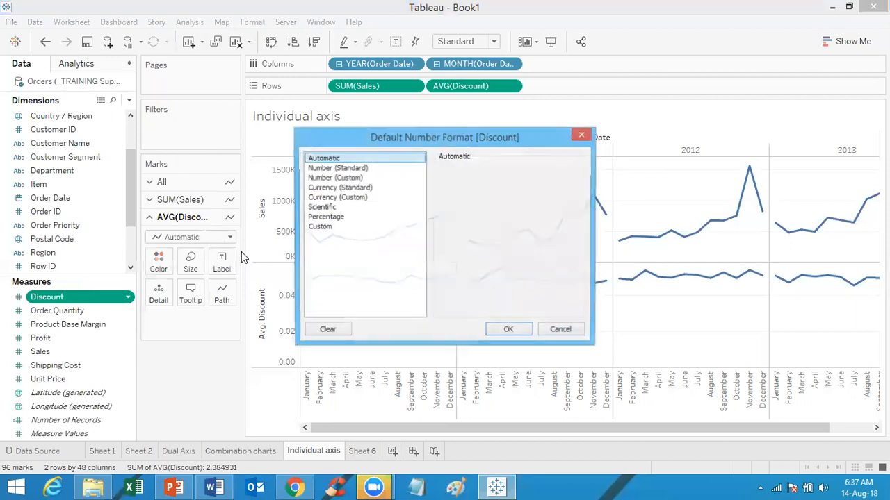
pyautogui.click(341, 219)
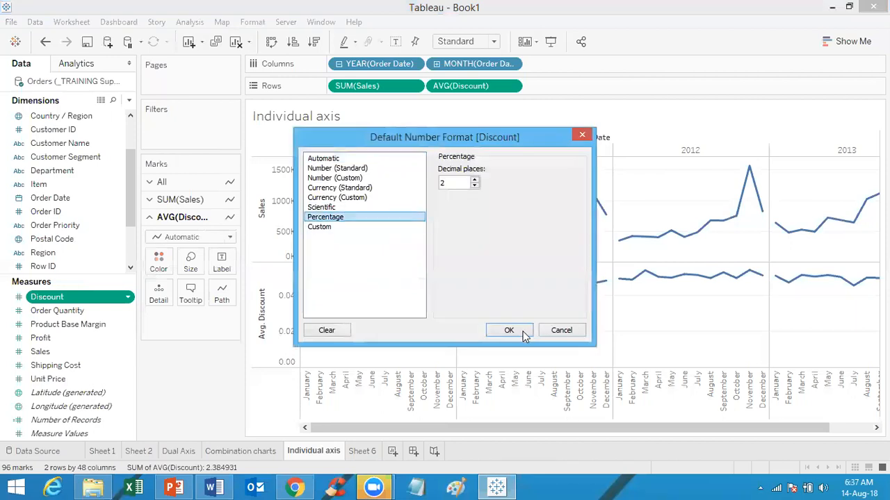
pyautogui.click(474, 186)
pyautogui.click(509, 332)
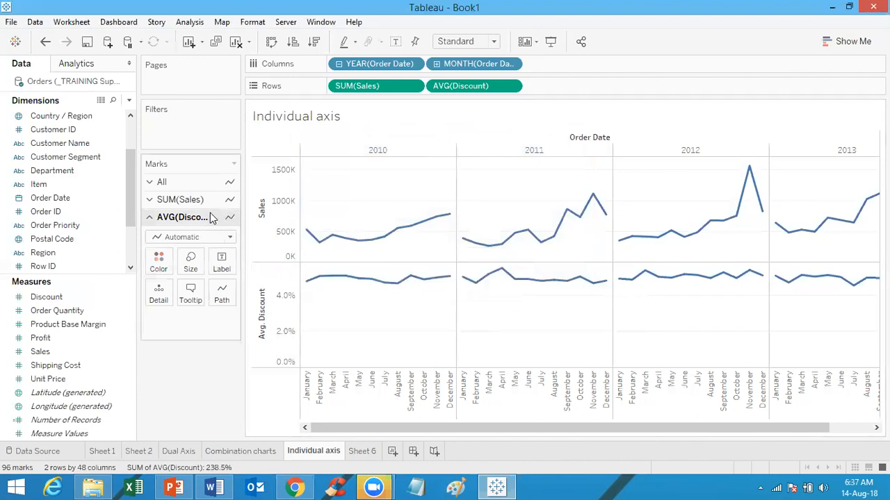
# Step: Change the mark type of the Sales chart to Bar
pyautogui.click(188, 201)
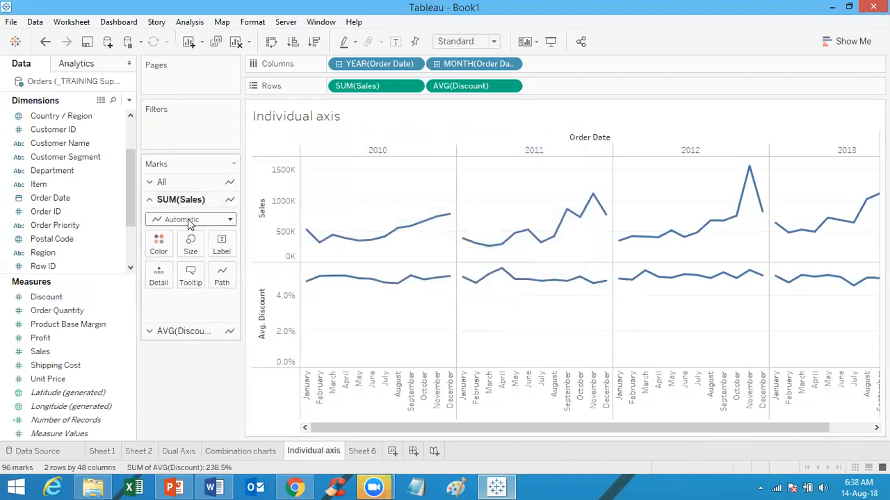
pyautogui.click(188, 219)
pyautogui.click(186, 246)
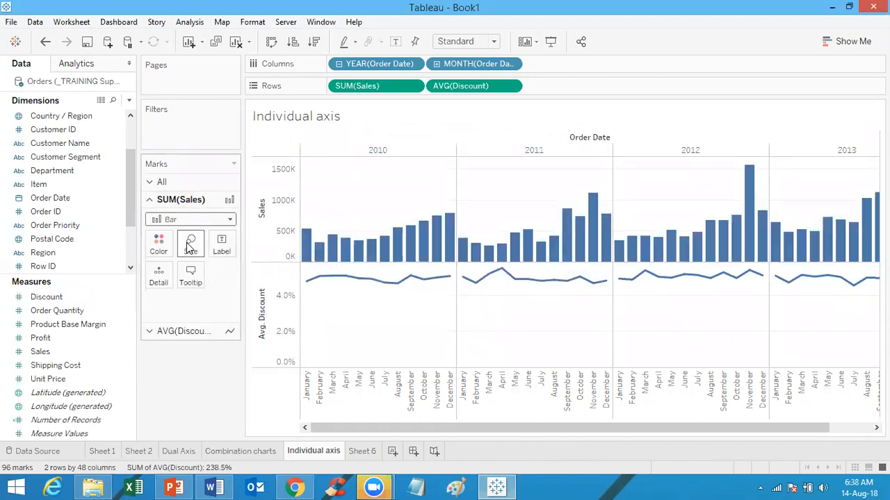
# Step: Change the average Discount marks to Area and color them by Department
pyautogui.click(180, 332)
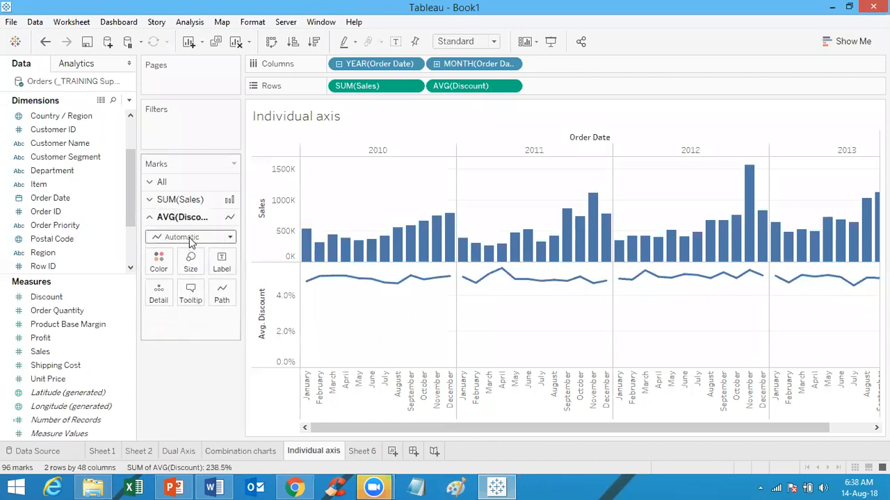
pyautogui.click(189, 237)
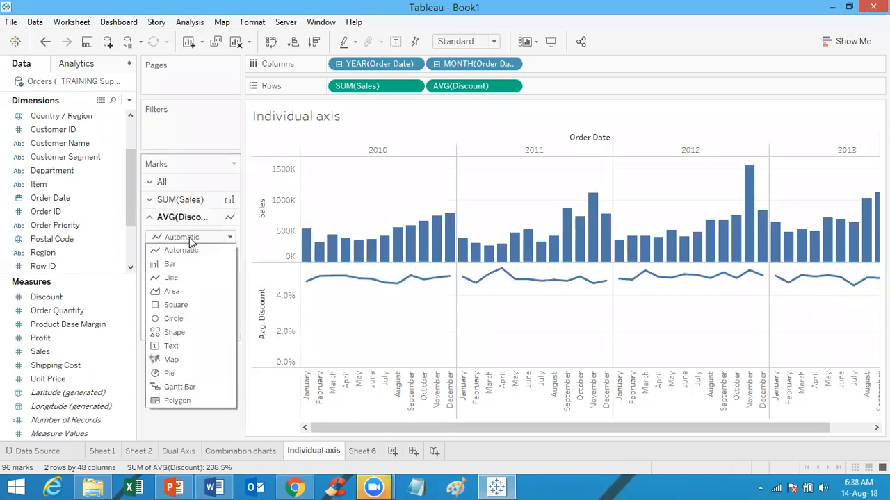
pyautogui.click(179, 291)
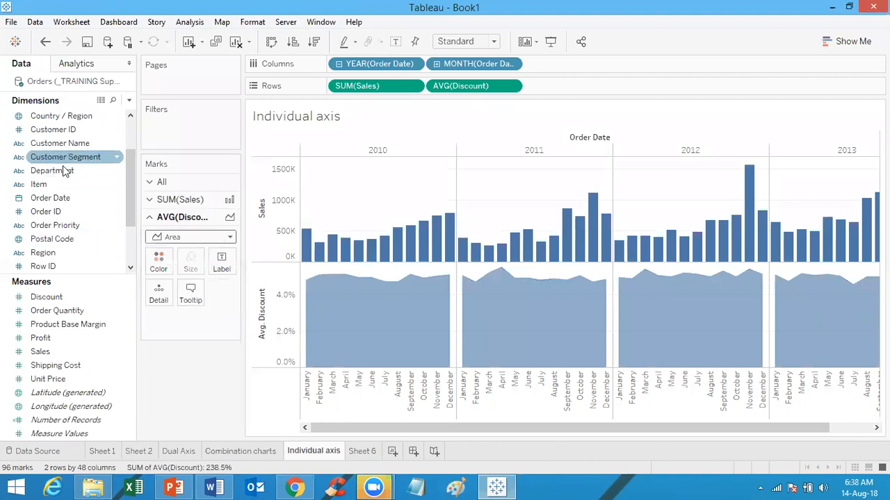
pyautogui.moveTo(63, 174); pyautogui.dragTo(158, 263)
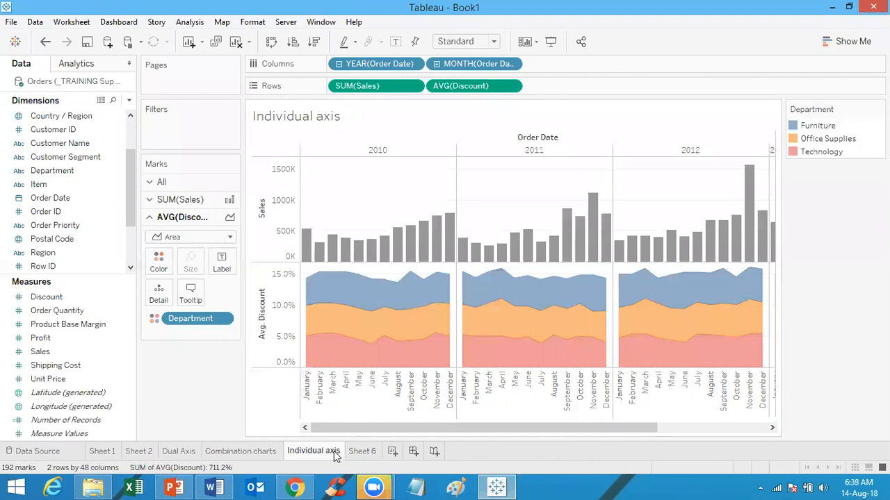
# Step: Duplicate the Individual axis worksheet
pyautogui.moveTo(332, 453)
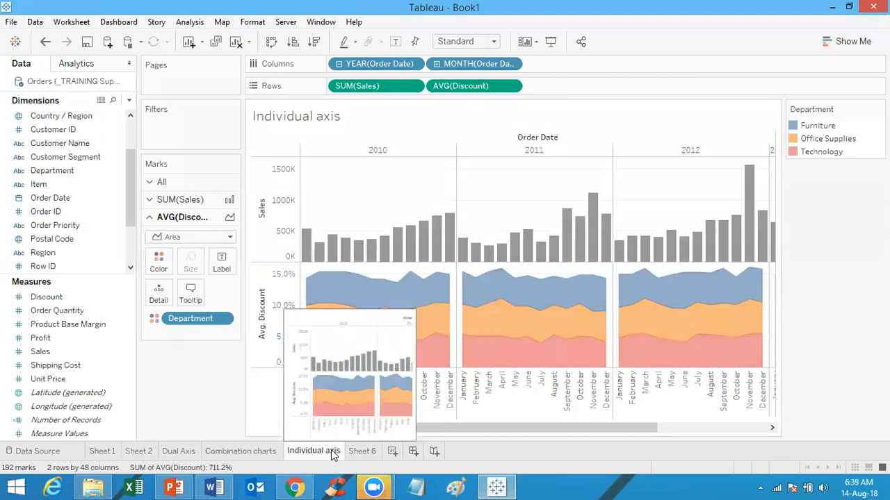
pyautogui.rightClick(333, 453)
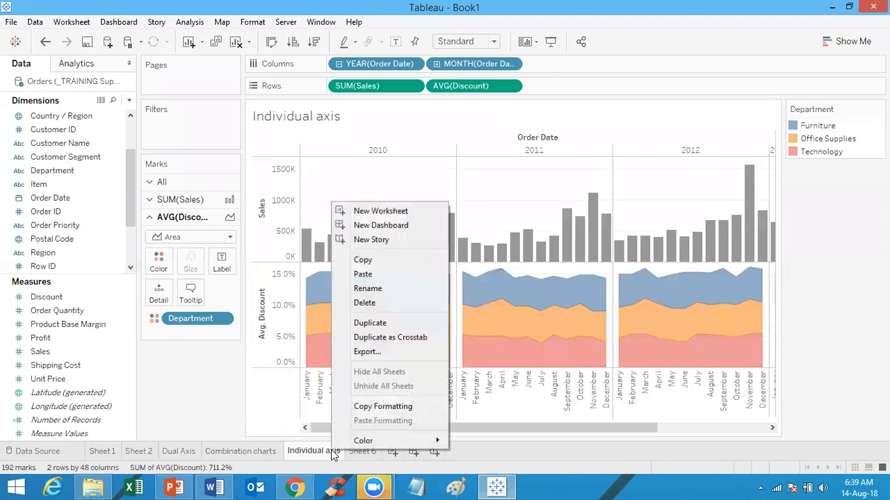
pyautogui.click(391, 324)
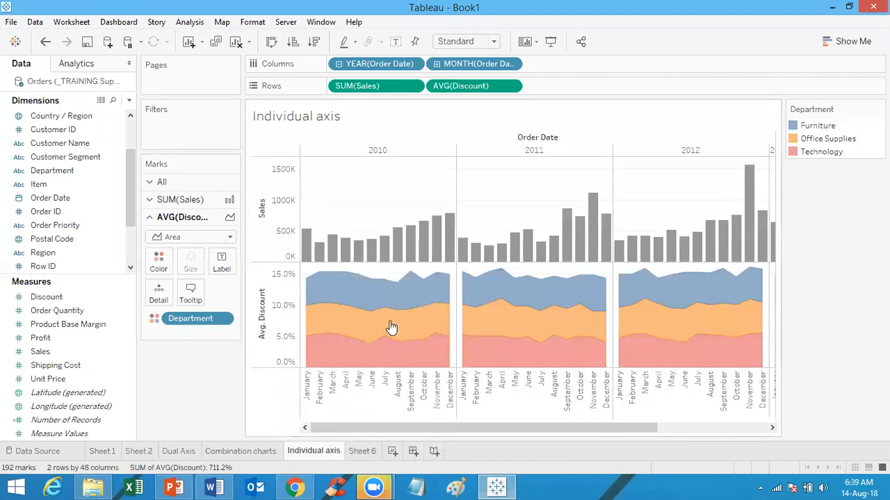
# Step: Rename the duplicated Individual axis worksheet as "Dual axis"
pyautogui.rightClick(389, 453)
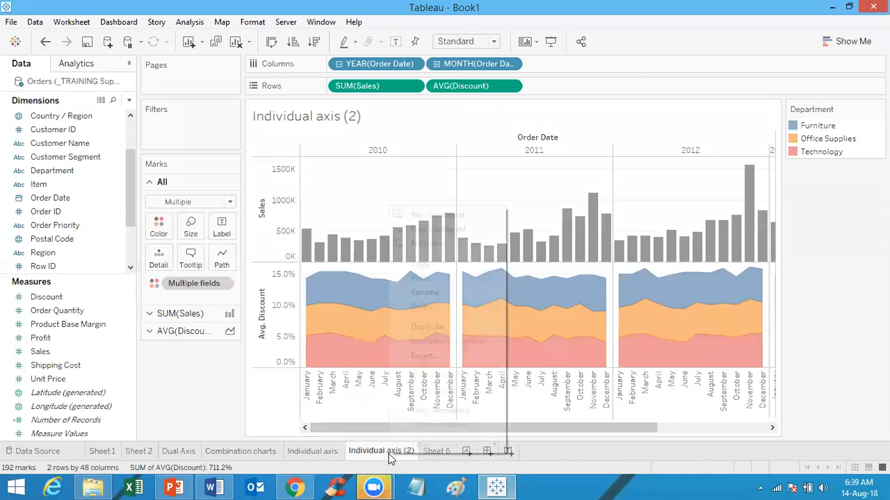
pyautogui.click(457, 290)
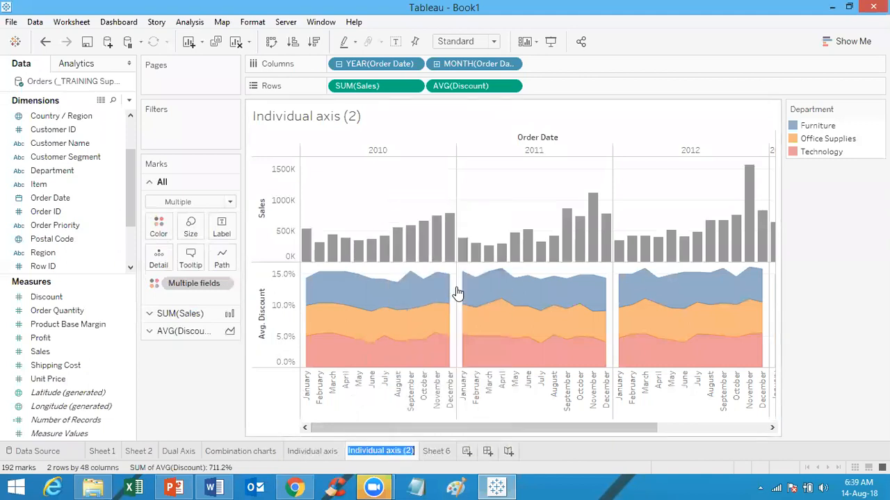
pyautogui.press('End')
pyautogui.press('BackSpace')
pyautogui.press('BackSpace')
pyautogui.press('BackSpace')
pyautogui.press('BackSpace')
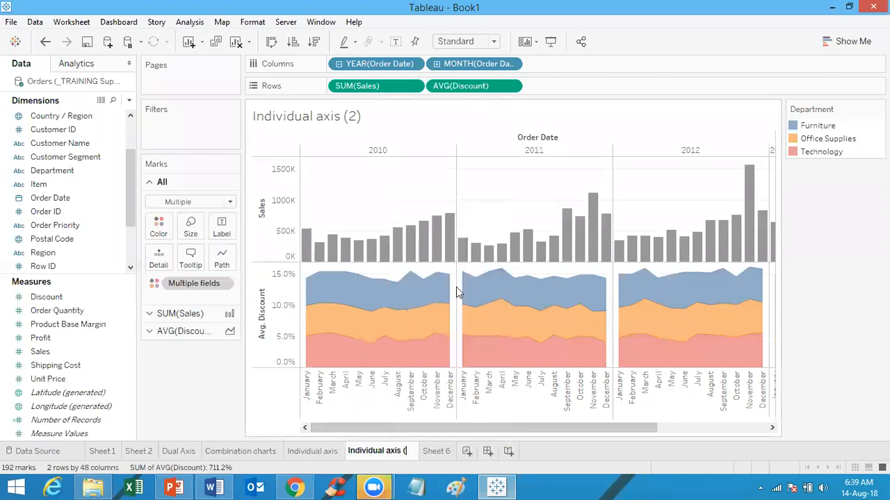
pyautogui.press('Left')
pyautogui.press('Left')
pyautogui.press('Left')
pyautogui.press('Left')
pyautogui.press('BackSpace')
pyautogui.press('BackSpace')
pyautogui.press('BackSpace')
pyautogui.press('BackSpace')
pyautogui.press('BackSpace')
pyautogui.press('BackSpace')
pyautogui.press('BackSpace')
pyautogui.press('BackSpace')
pyautogui.press('BackSpace')
pyautogui.press('BackSpace')
pyautogui.press('BackSpace')
pyautogui.write('Dual')
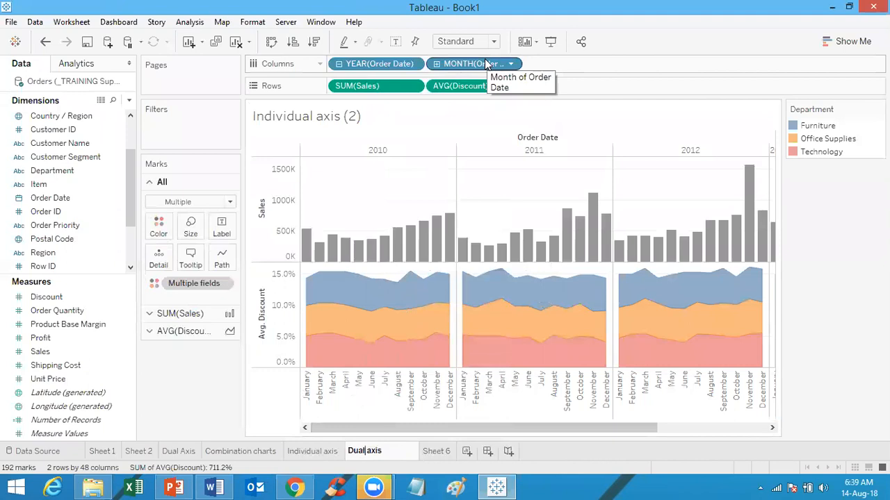
# Step: Remove Sales from the rows and add it back to the average Discount chart as a second, dual axis
pyautogui.moveTo(399, 91); pyautogui.dragTo(490, 43)
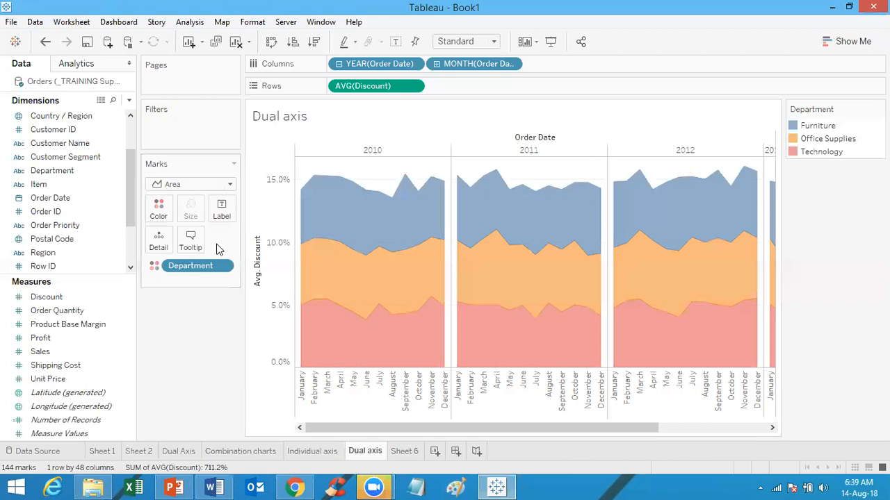
pyautogui.click(25, 216)
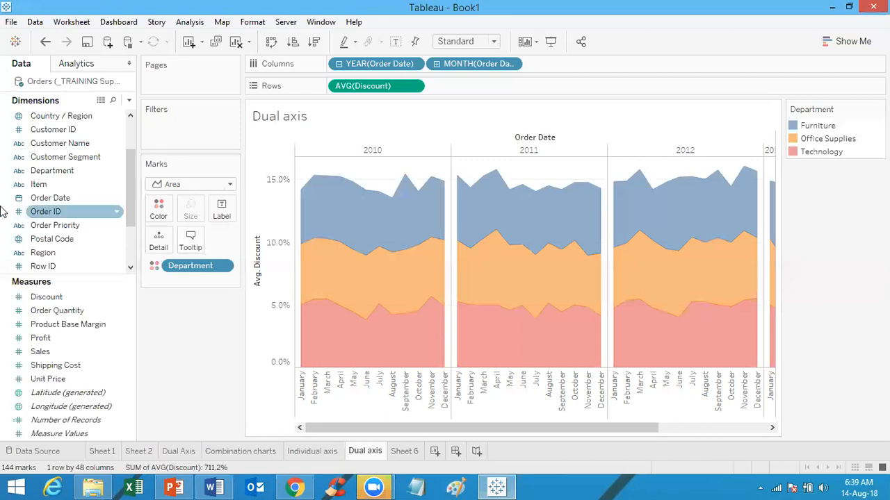
pyautogui.moveTo(47, 358); pyautogui.dragTo(771, 226)
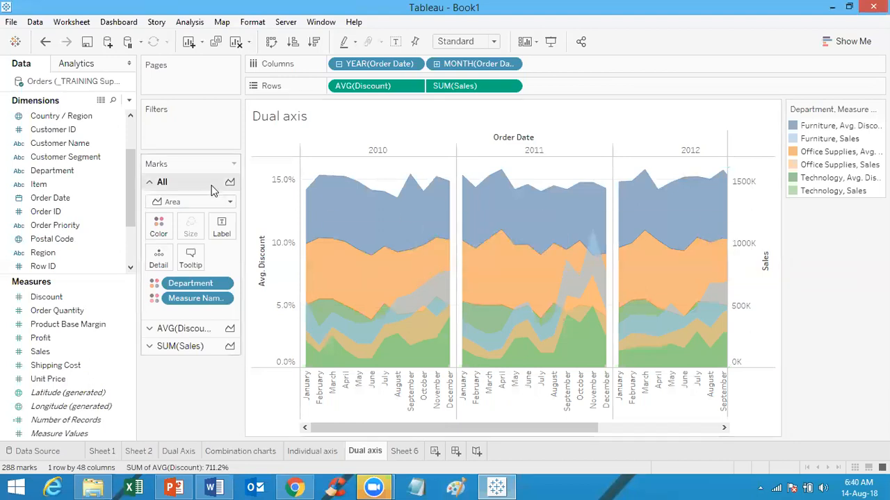
# Step: Change the mark type of Sales in the dual-axis chart to Bar
pyautogui.click(179, 328)
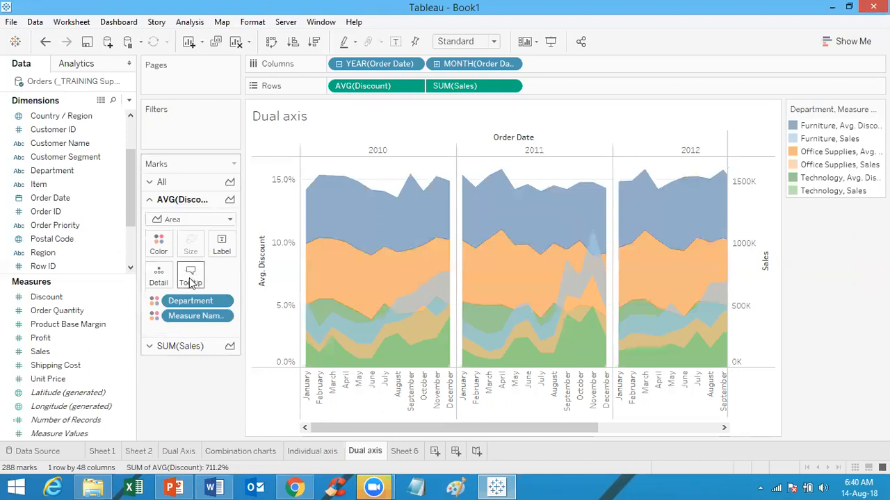
pyautogui.click(182, 345)
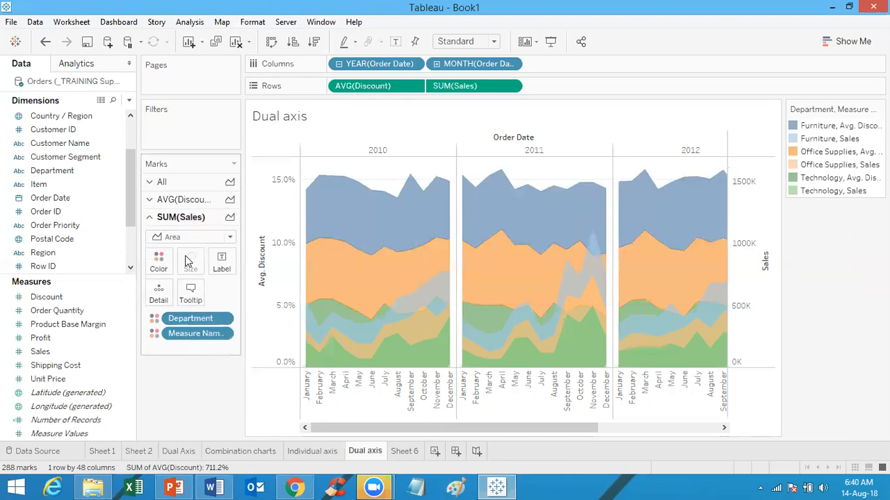
pyautogui.click(180, 238)
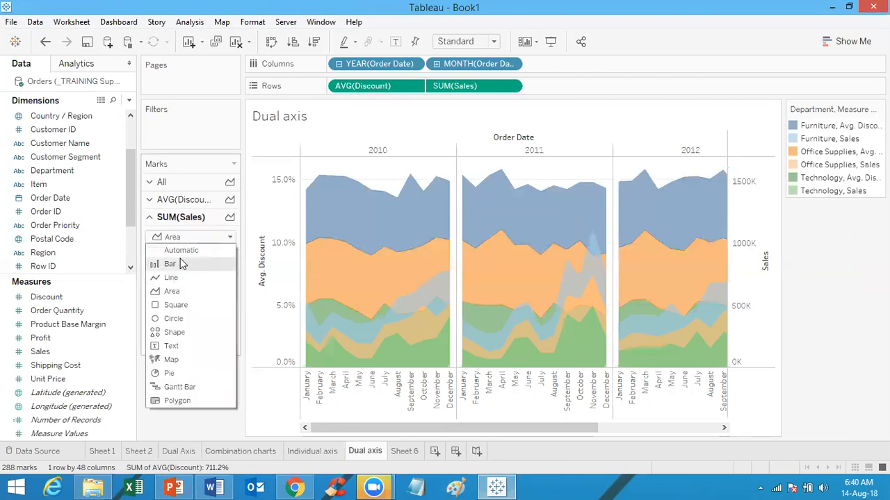
pyautogui.click(180, 263)
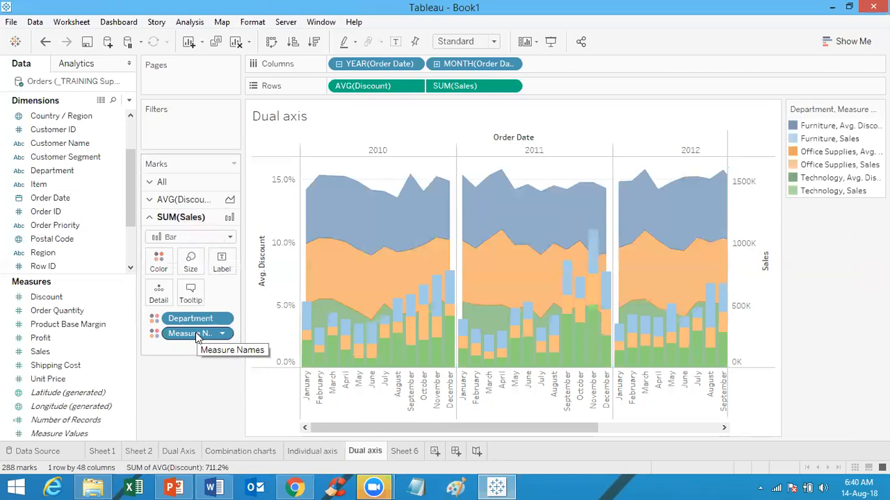
# Step: Remove Measure Names from the Sales and average Discount marks, leaving only Department as their color
pyautogui.moveTo(196, 334); pyautogui.dragTo(195, 402)
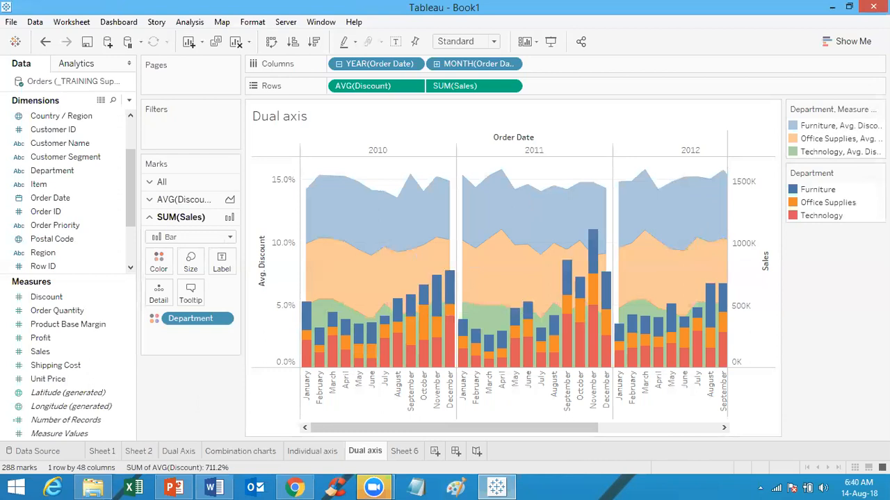
pyautogui.click(171, 201)
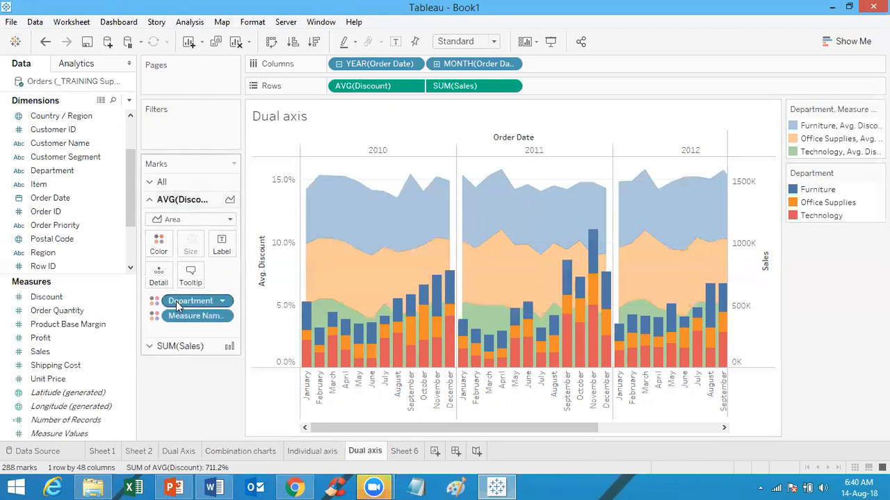
pyautogui.moveTo(185, 319); pyautogui.dragTo(186, 386)
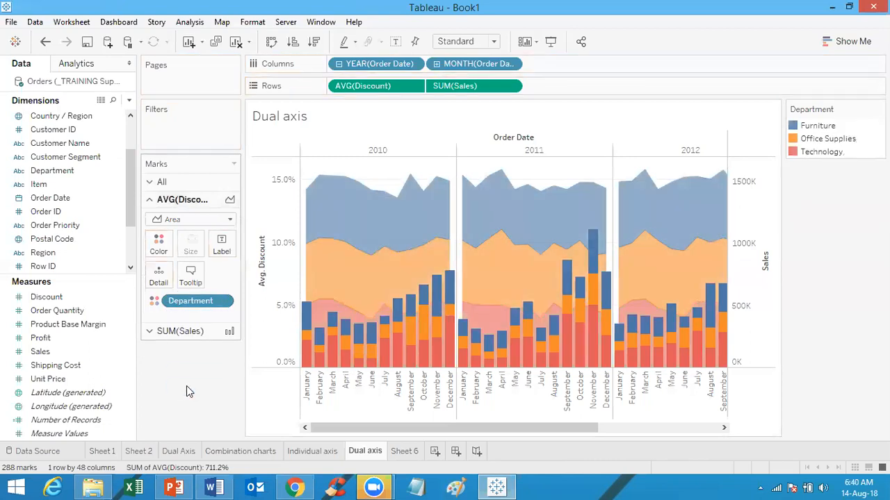
# Step: Compare the Dual axis sheet's marks with the Individual axis sheet and inspect the August 2012 Furniture Sales bar
pyautogui.click(188, 180)
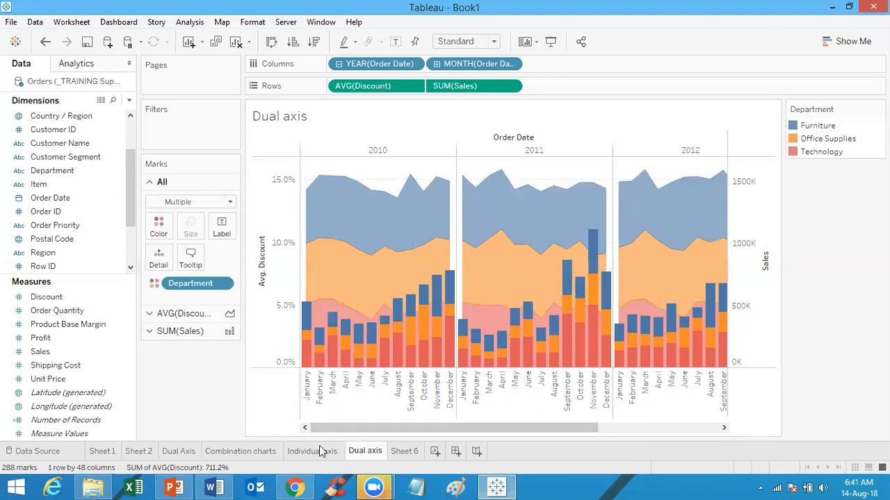
pyautogui.click(182, 315)
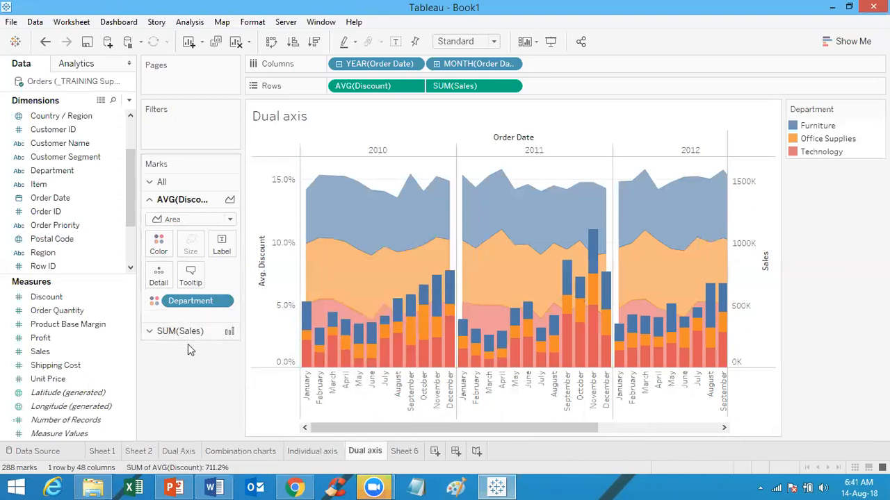
pyautogui.click(304, 451)
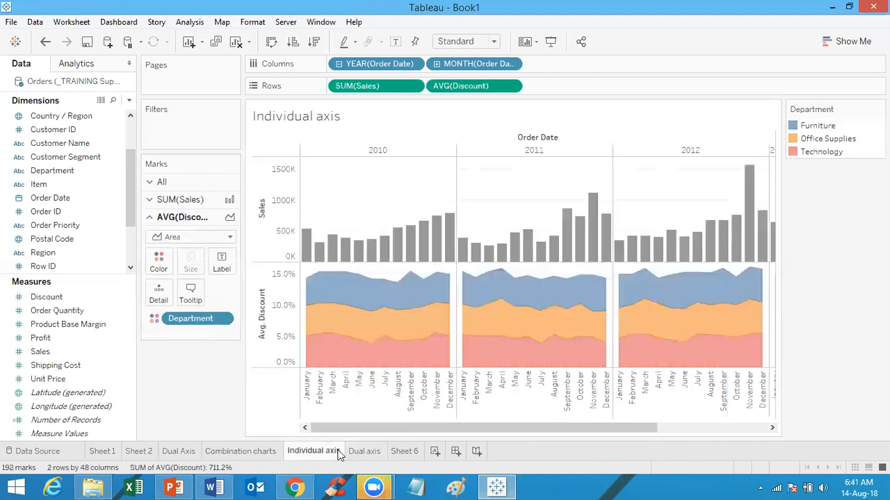
pyautogui.click(372, 453)
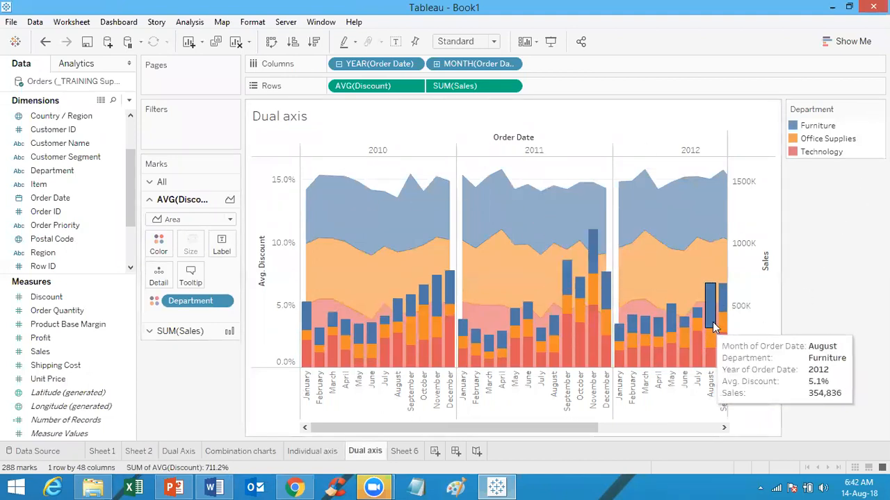
pyautogui.moveTo(718, 328)
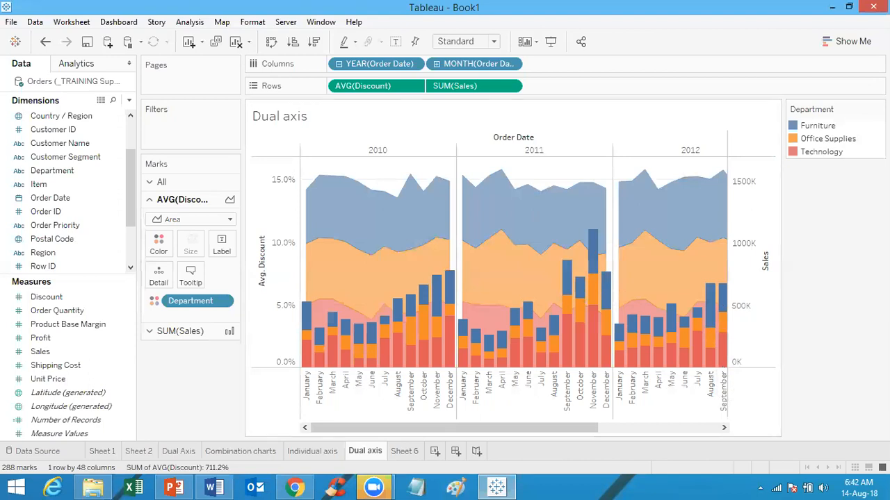
# Step: Temporarily undo both Measure Names removals to inspect the August 2012 Sales bars' details, and redo the removals
pyautogui.hotkey('ctrl', 'z')
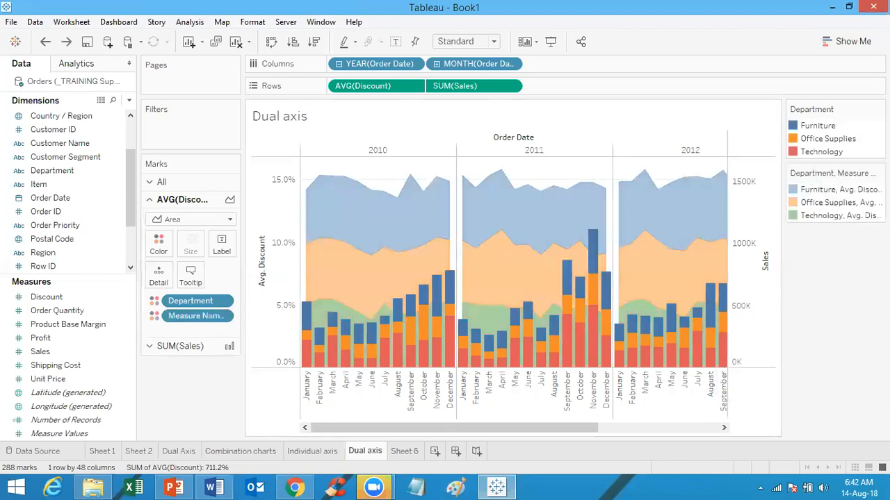
pyautogui.hotkey('ctrl', 'z')
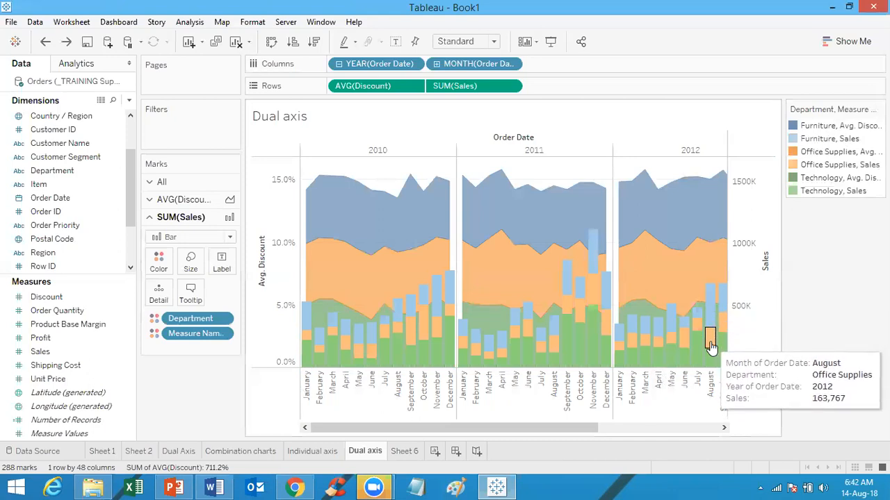
pyautogui.moveTo(703, 283)
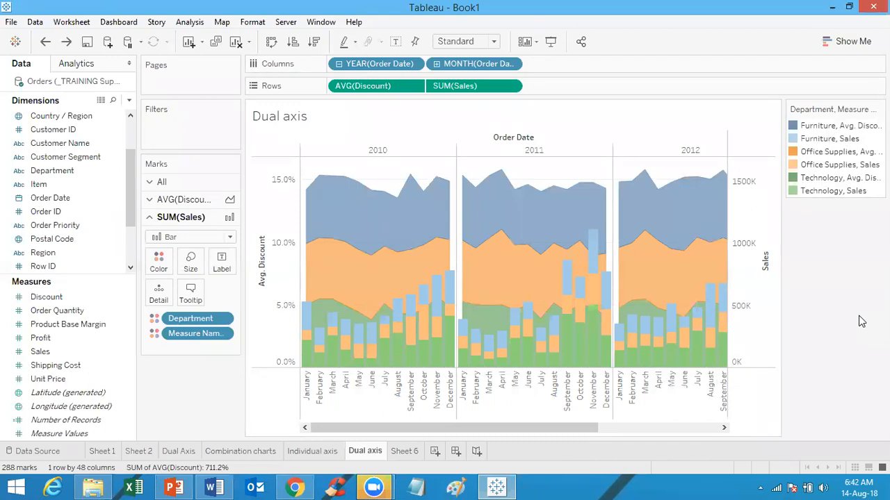
pyautogui.hotkey('ctrl', 'y')
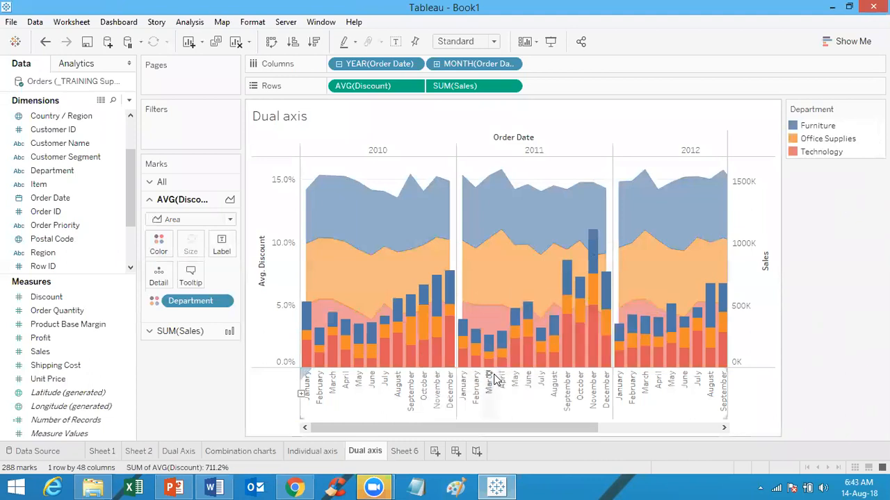
# Step: Rename the Sheet 6 worksheet as "Combination Axis chart"
pyautogui.click(406, 452)
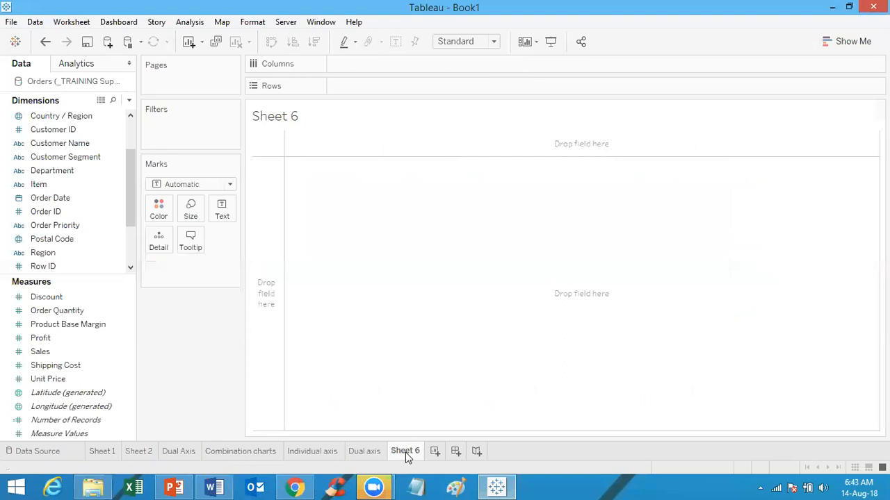
pyautogui.rightClick(406, 453)
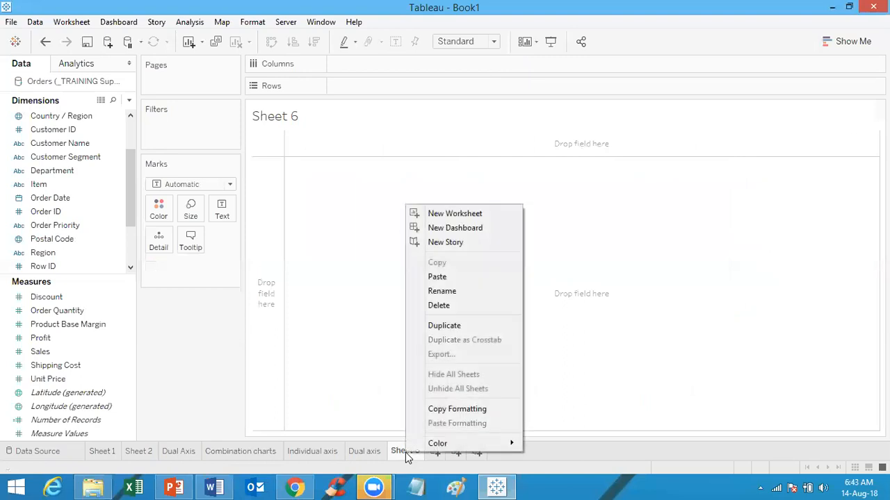
pyautogui.click(456, 292)
pyautogui.write('Co')
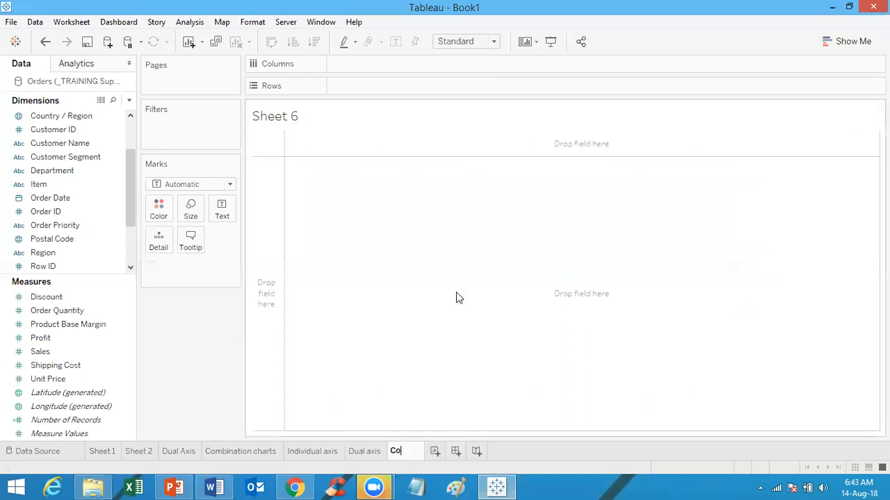
pyautogui.write('mbinati')
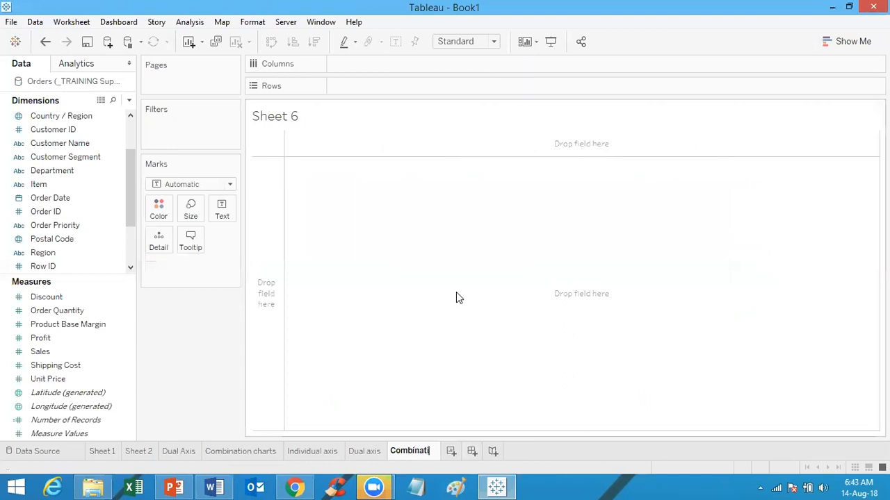
pyautogui.write('on Axi')
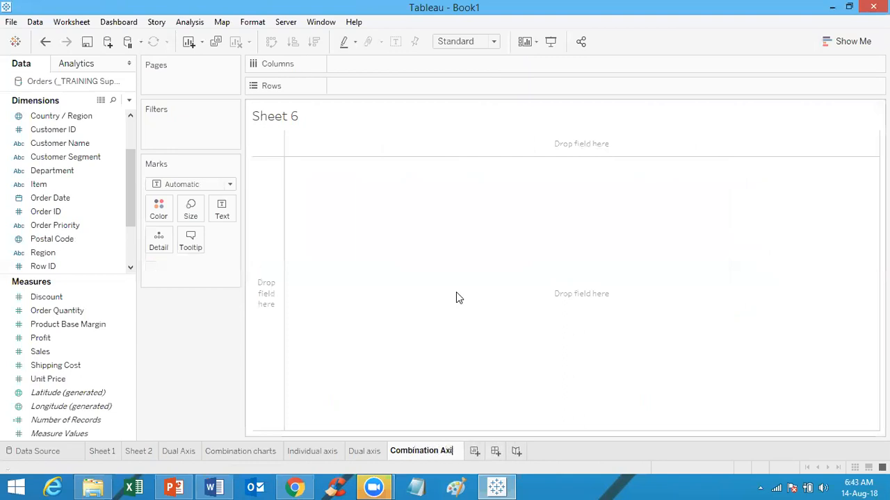
pyautogui.write('s chart')
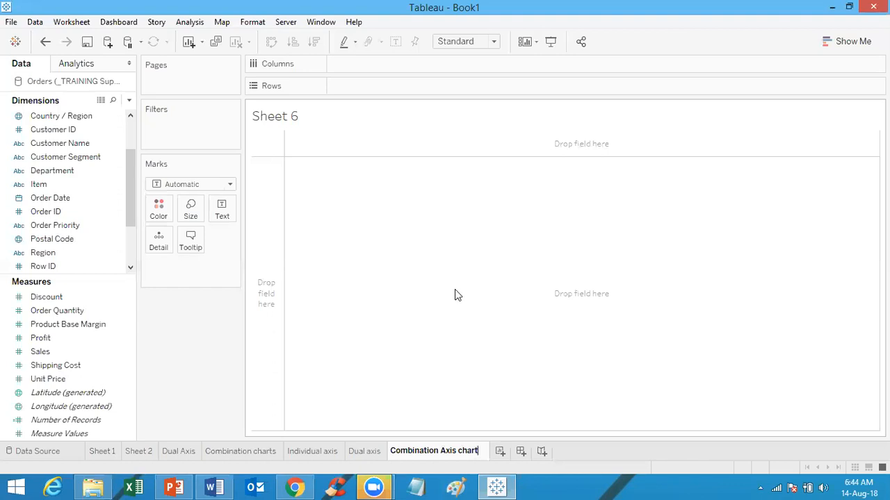
pyautogui.click(103, 298)
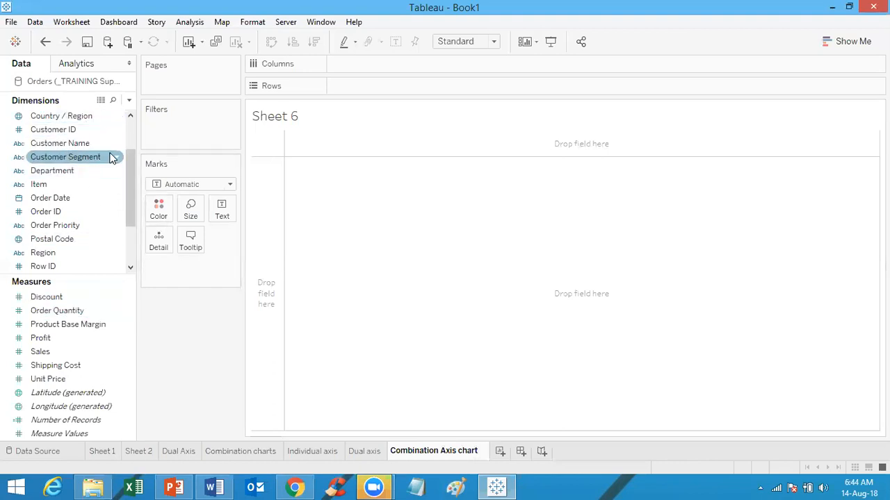
pyautogui.moveTo(130, 171); pyautogui.dragTo(128, 121)
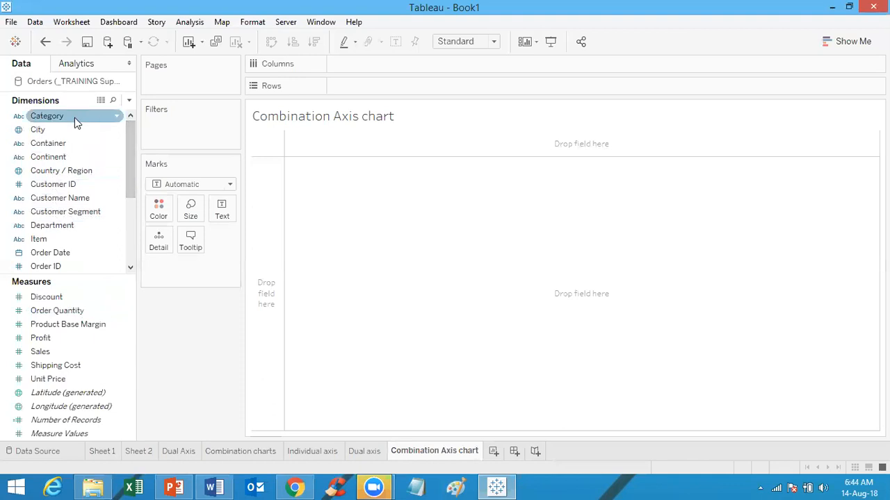
pyautogui.click(70, 352)
pyautogui.click(69, 311)
pyautogui.click(62, 297)
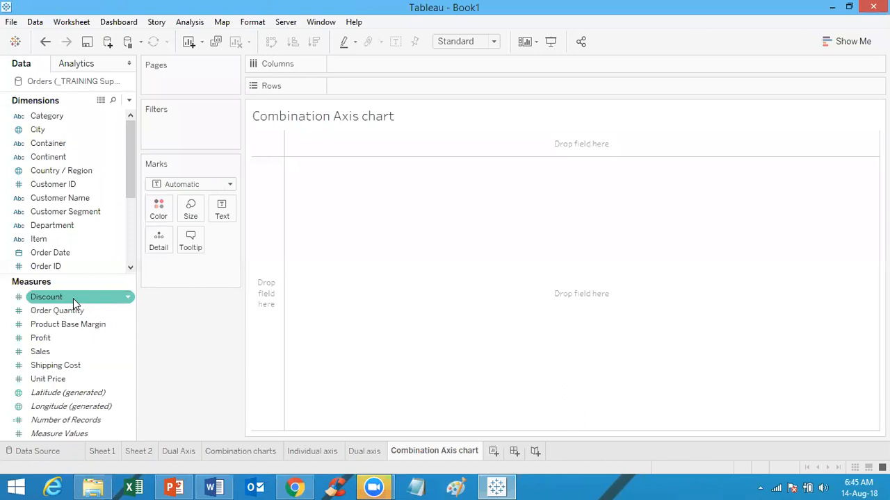
pyautogui.click(76, 311)
pyautogui.click(83, 323)
pyautogui.click(82, 311)
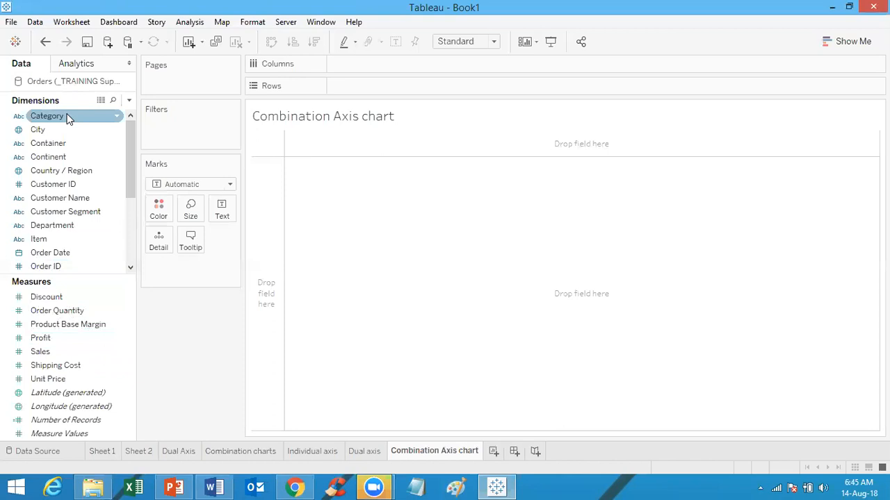
# Step: Build a Sales by Category bar chart with Category on the columns and the sum of Sales on the rows
pyautogui.moveTo(67, 118); pyautogui.dragTo(369, 62)
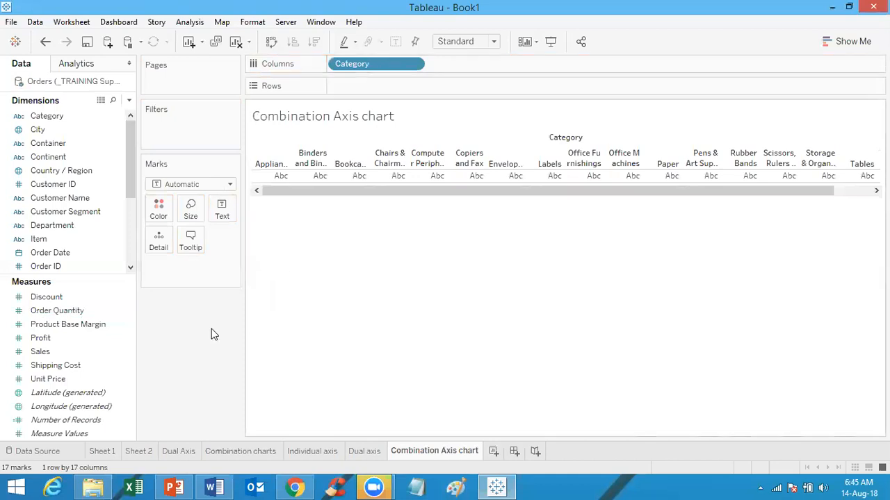
pyautogui.moveTo(99, 353); pyautogui.dragTo(429, 87)
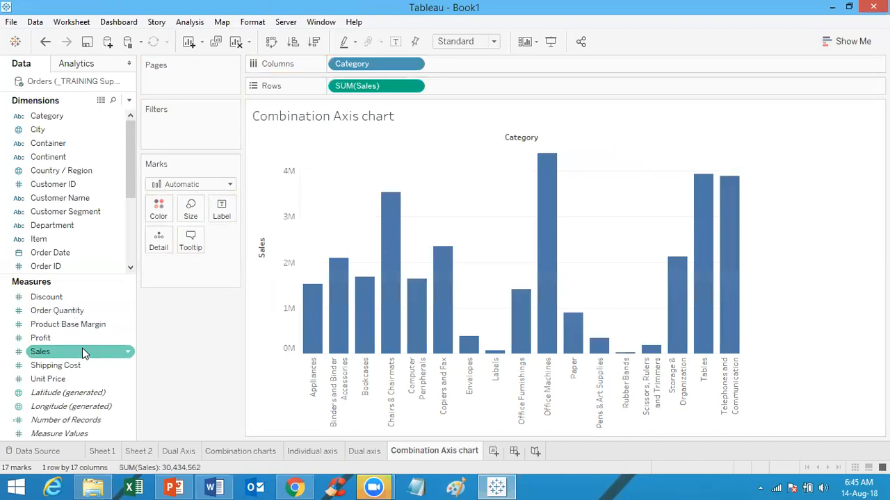
# Step: Add Profit to the shared Sales axis and place Discount on a dual axis opposite it
pyautogui.moveTo(59, 339); pyautogui.dragTo(268, 263)
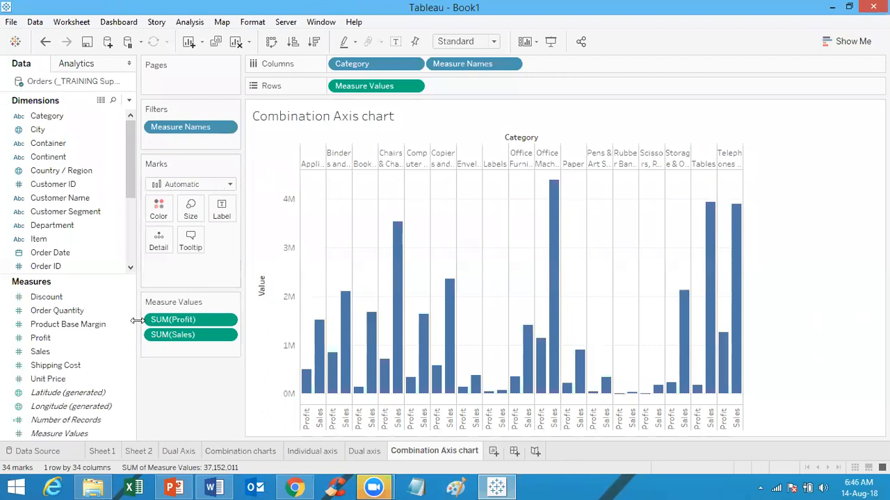
pyautogui.moveTo(89, 306); pyautogui.dragTo(741, 268)
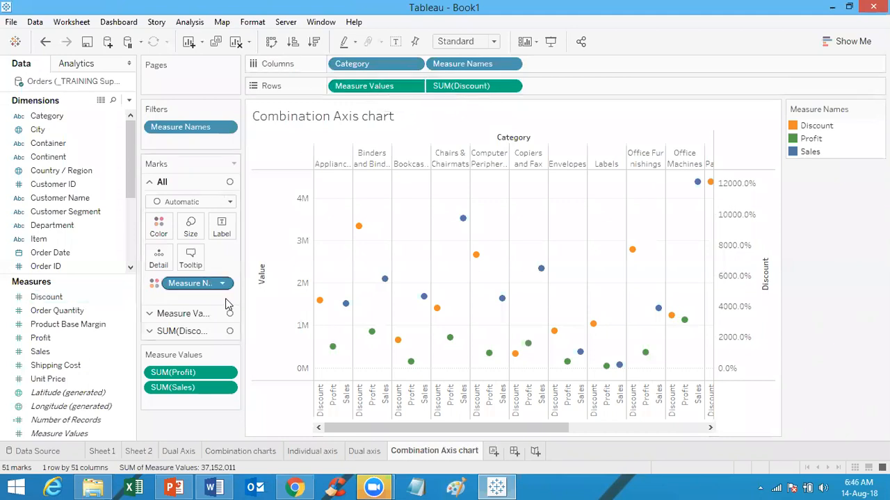
# Step: Set the mark type to Bar for Measure Values and to Line for the sum of Discount
pyautogui.click(199, 315)
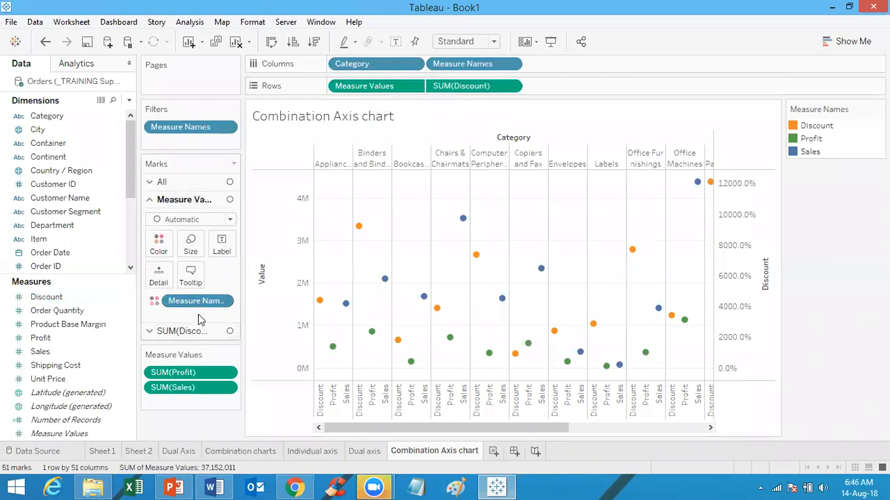
pyautogui.click(189, 220)
pyautogui.click(170, 247)
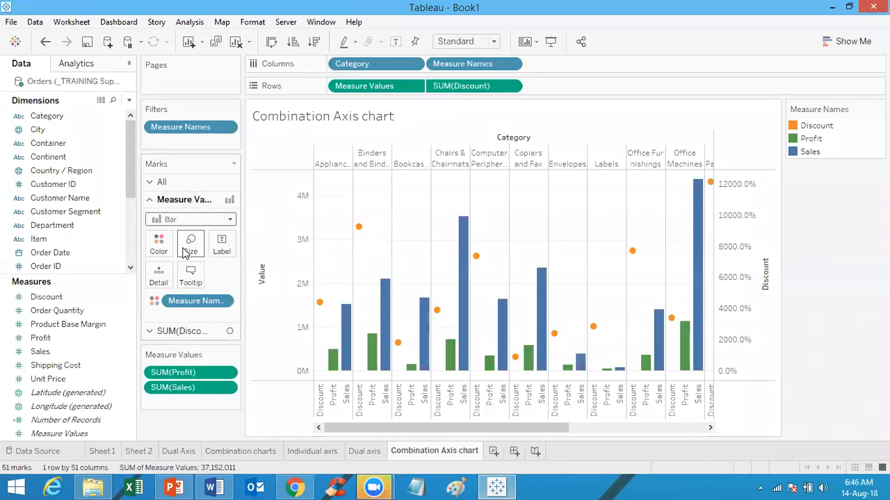
pyautogui.click(195, 332)
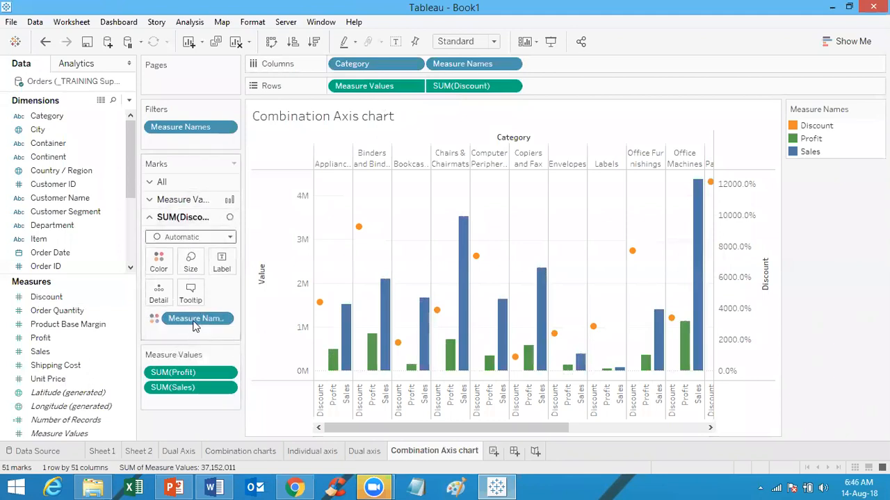
pyautogui.click(185, 238)
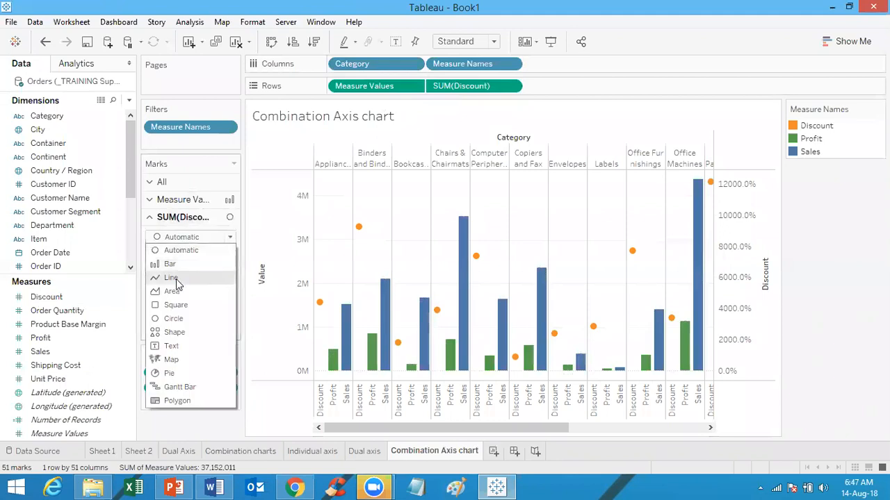
pyautogui.click(174, 277)
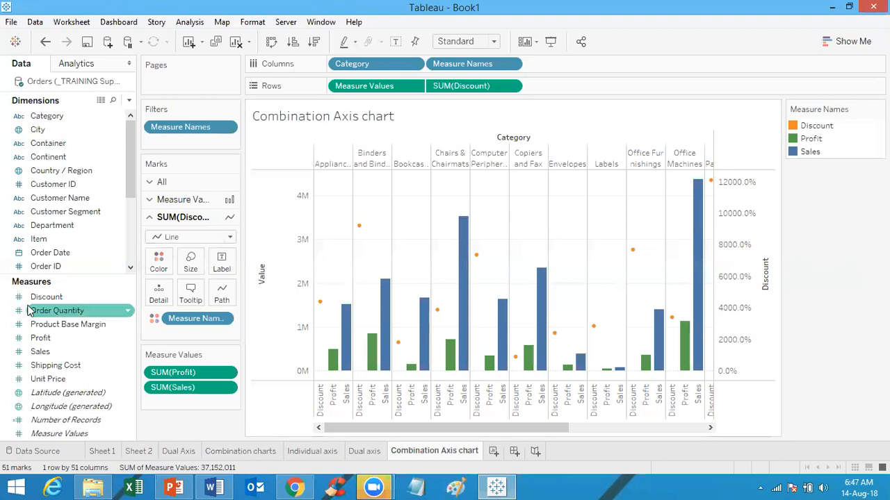
# Step: Add Order Quantity to the rows with Customer ID, converted to a measure, as its dual axis
pyautogui.moveTo(54, 314); pyautogui.dragTo(561, 88)
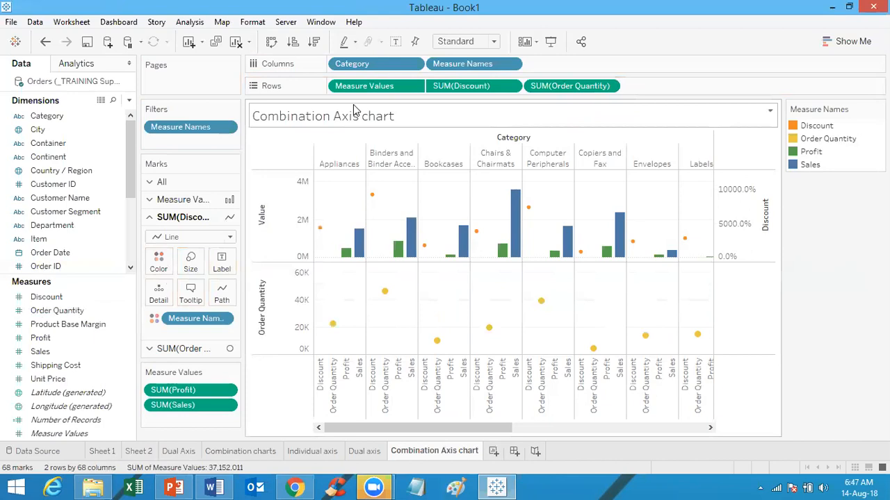
pyautogui.rightClick(62, 187)
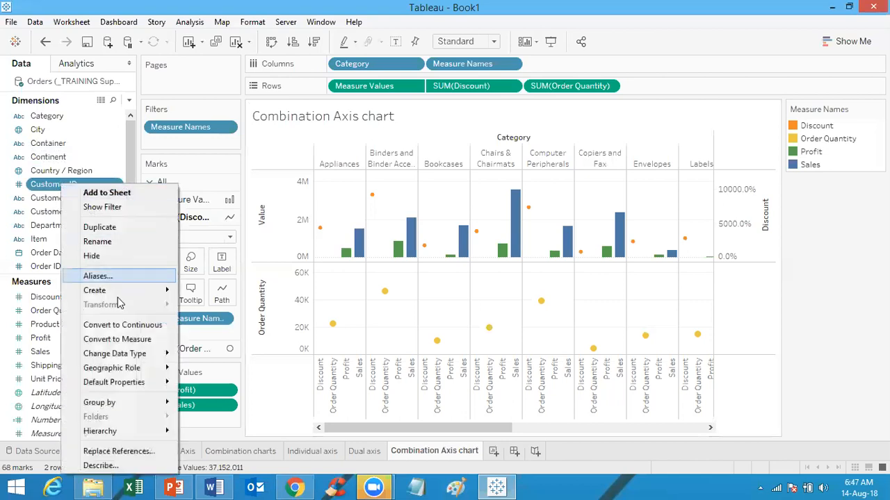
pyautogui.click(117, 339)
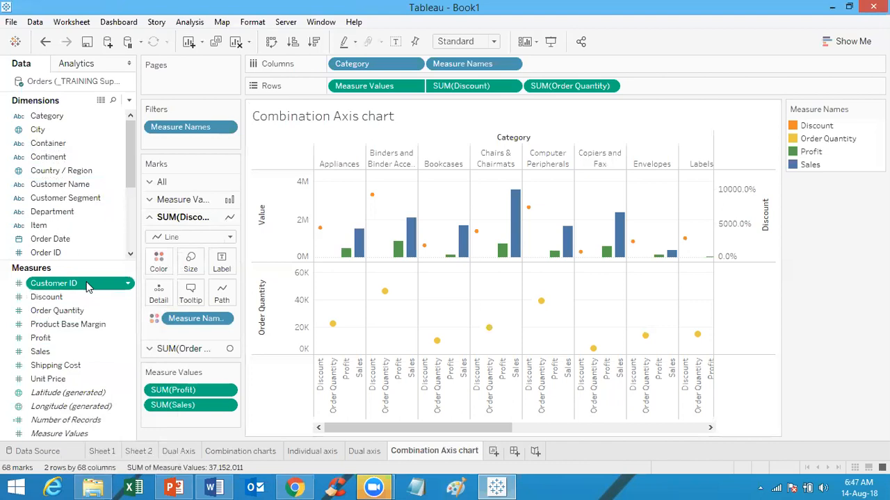
pyautogui.moveTo(88, 288); pyautogui.dragTo(714, 313)
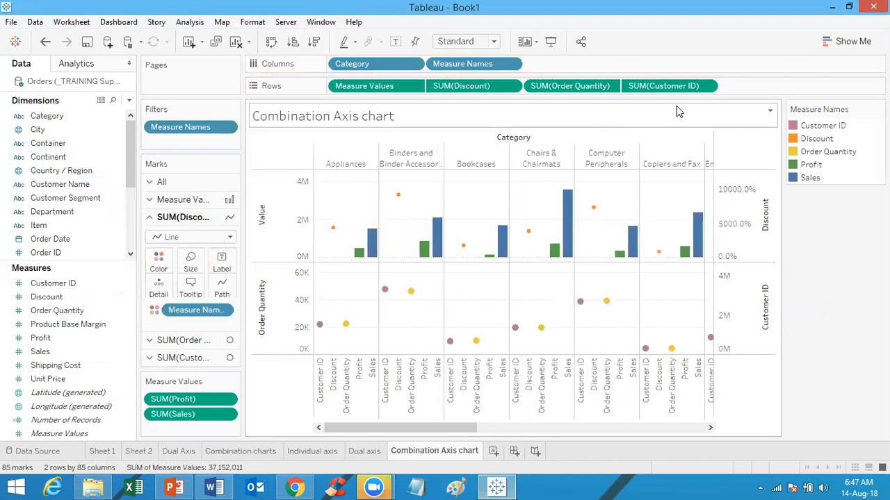
# Step: Change the Customer ID aggregation on the rows to Count (Distinct) and the Discount aggregation to Average
pyautogui.click(707, 86)
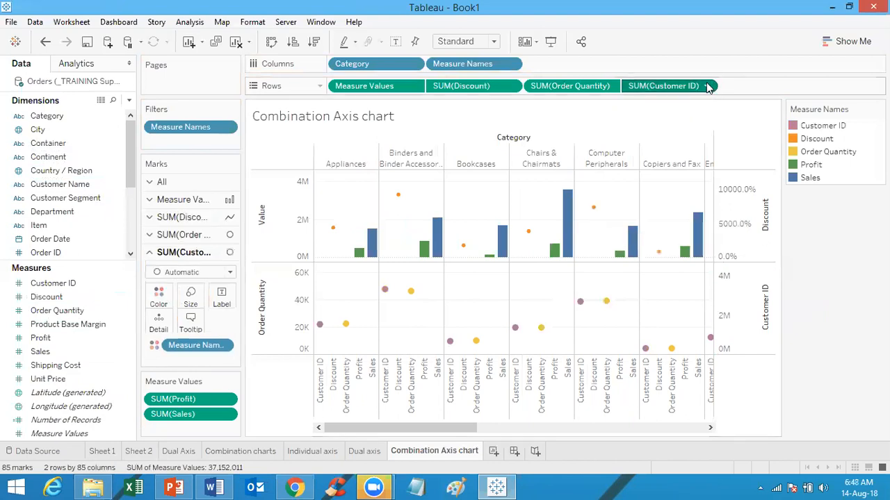
pyautogui.click(708, 86)
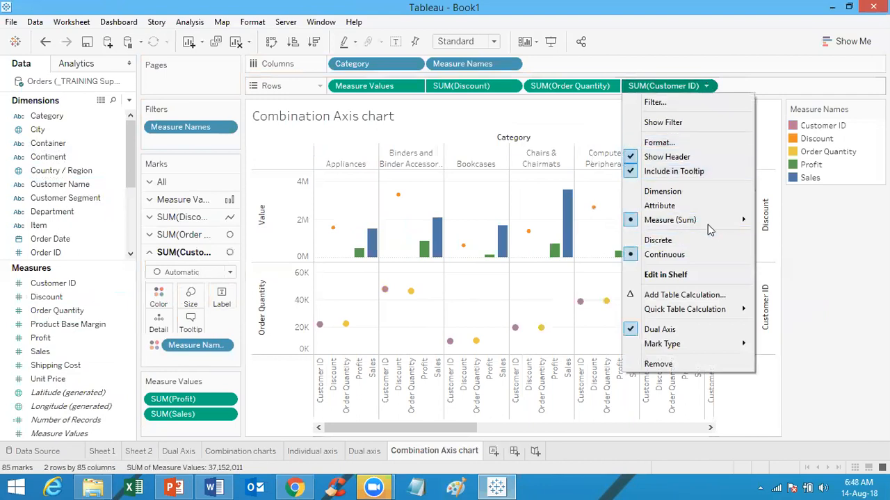
pyautogui.moveTo(708, 223)
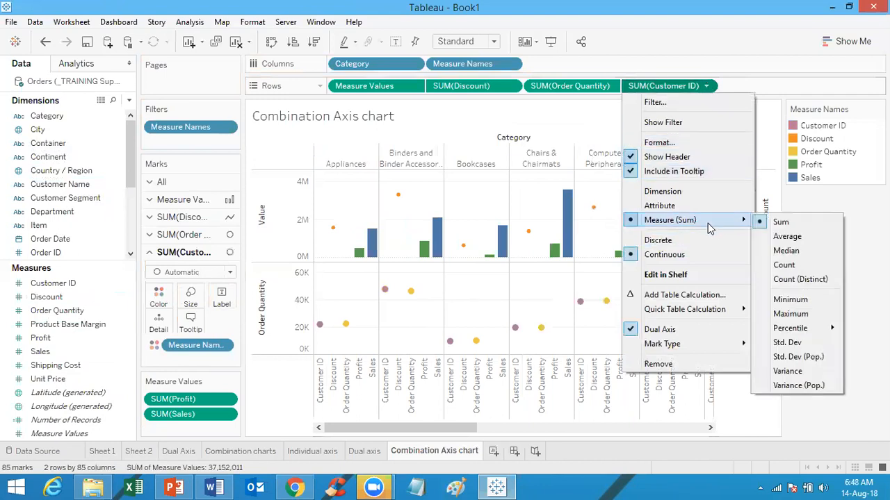
pyautogui.click(783, 279)
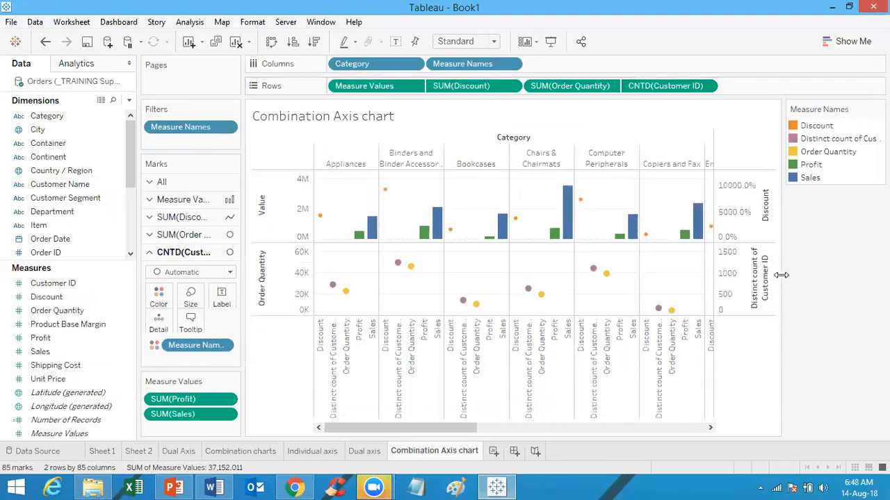
pyautogui.click(512, 86)
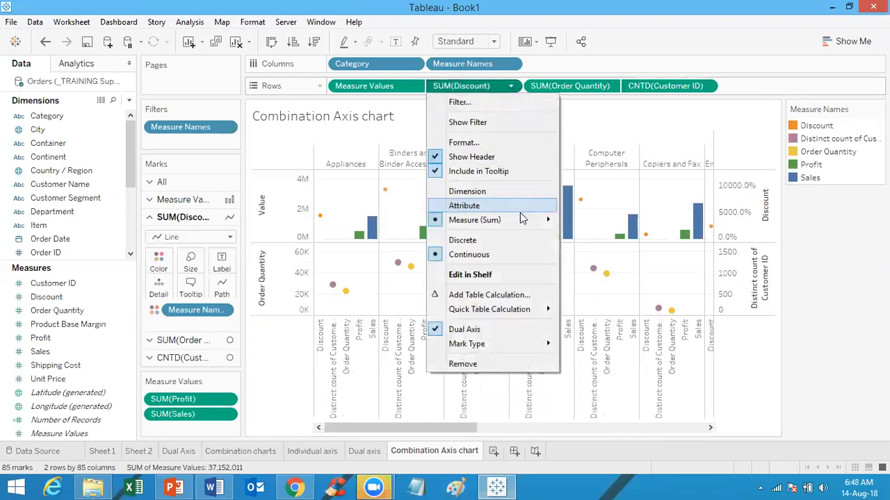
pyautogui.moveTo(523, 220)
pyautogui.click(587, 237)
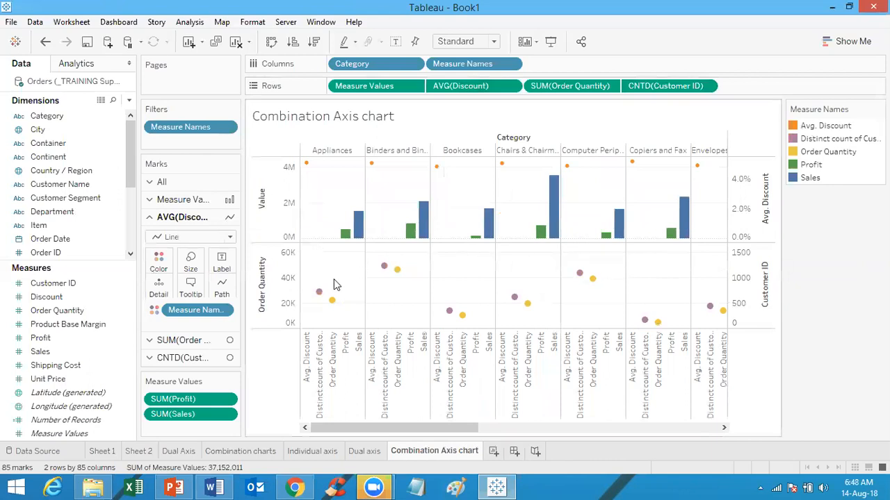
# Step: Set the mark type to Circle for Order Quantity and to Area for the distinct count of Customer ID
pyautogui.click(176, 340)
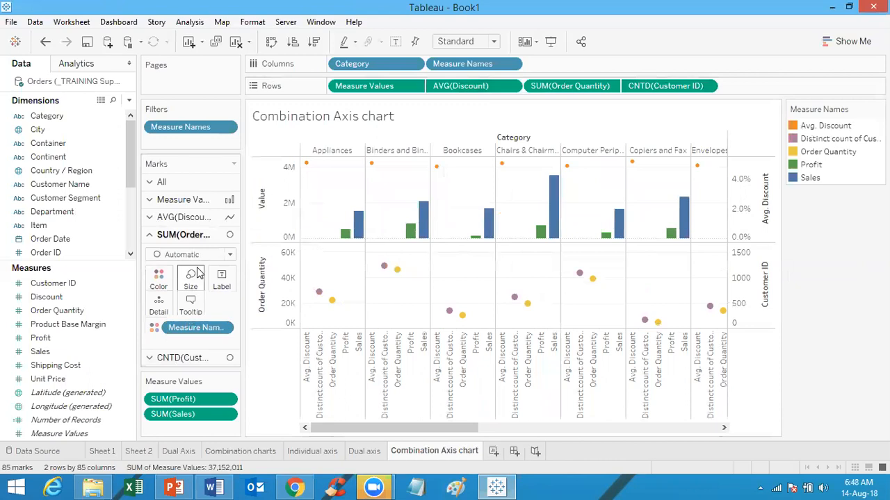
pyautogui.click(192, 255)
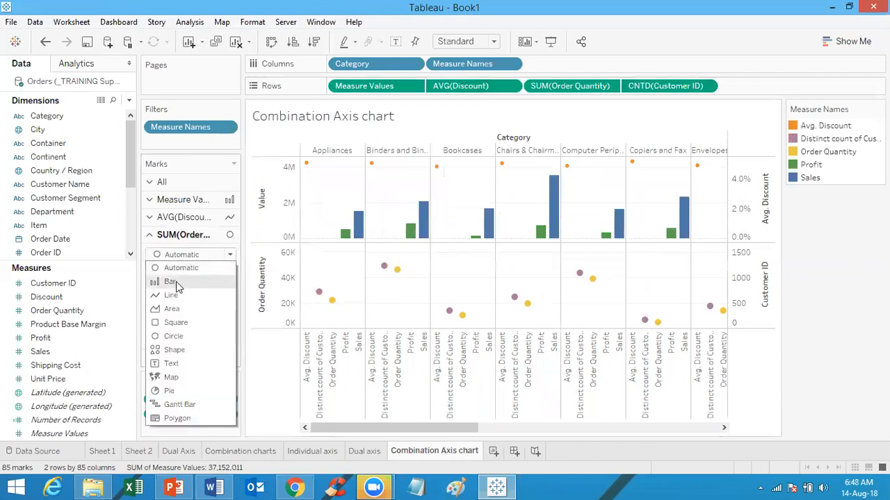
pyautogui.click(174, 337)
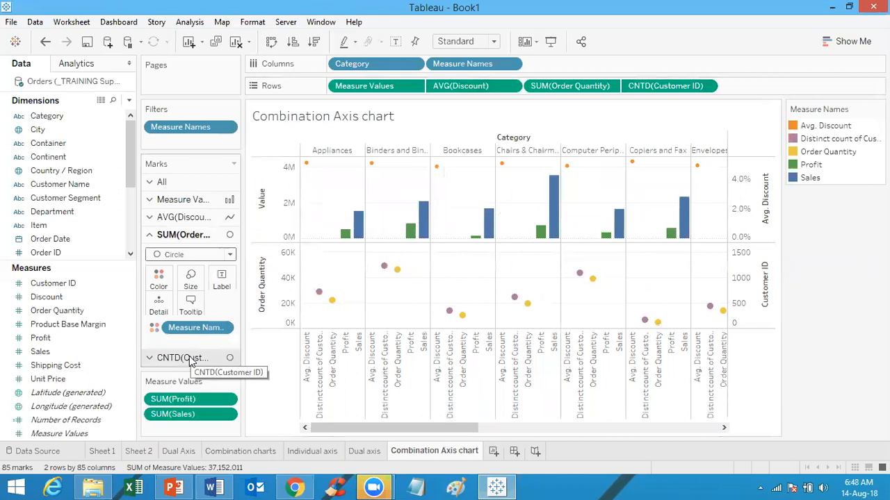
pyautogui.click(187, 358)
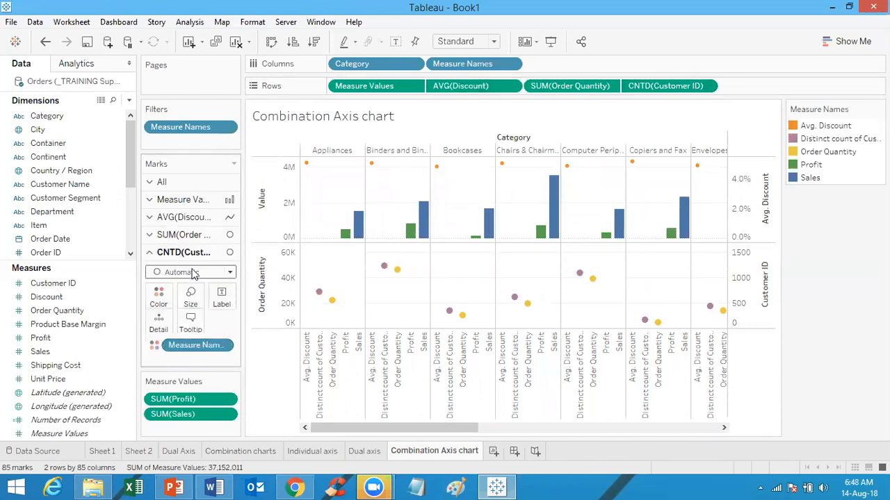
pyautogui.click(194, 273)
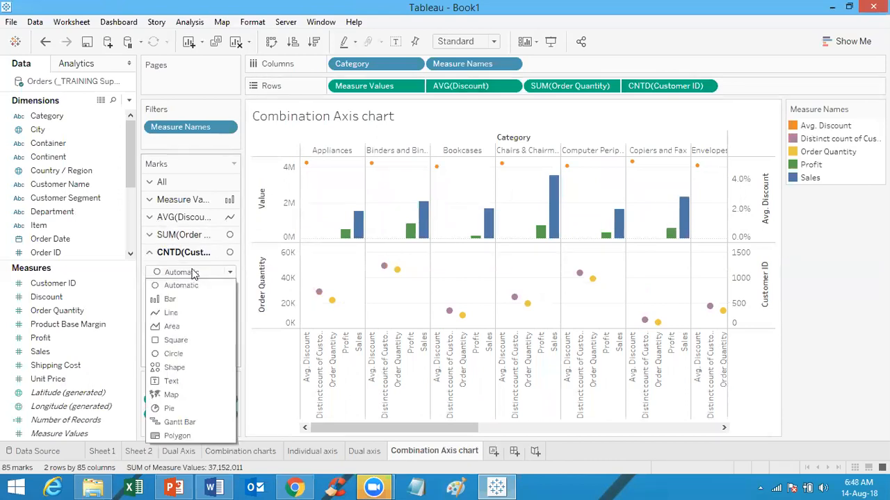
pyautogui.click(176, 329)
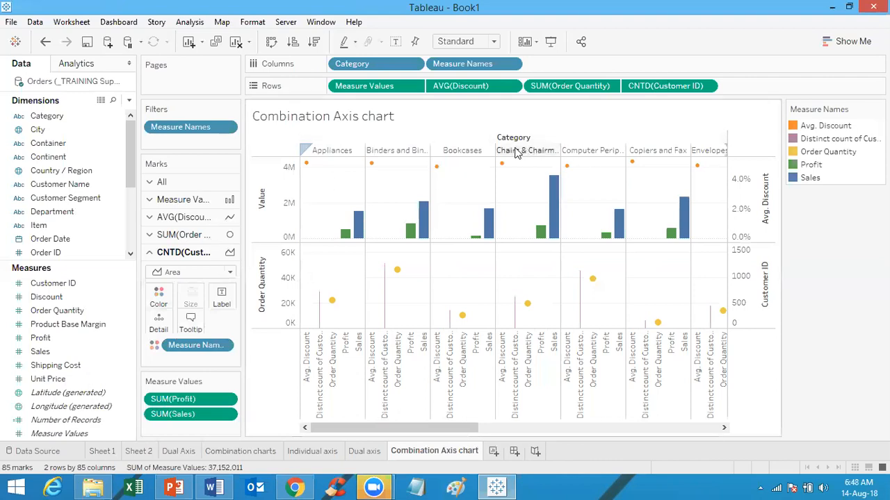
# Step: Examine the Sales, Profit, Discount, Order Quantity and distinct Customer ID marks against their axes for the Appliances and Binders categories
pyautogui.moveTo(354, 227)
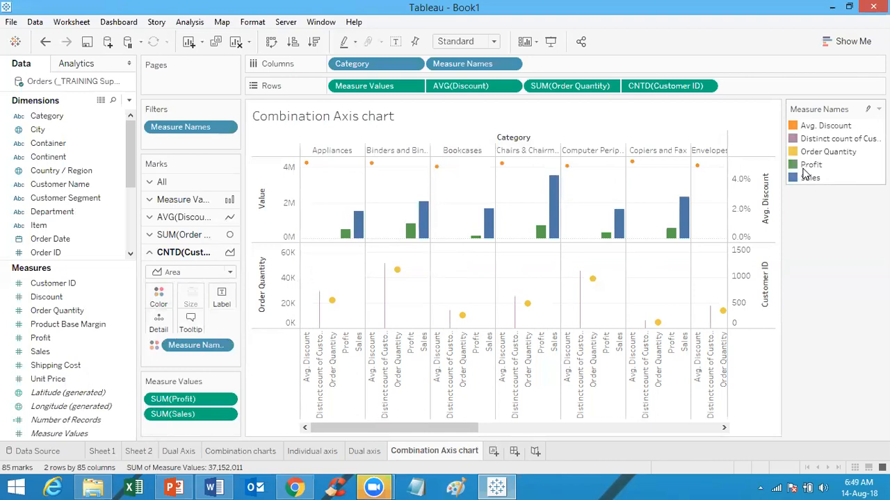
pyautogui.moveTo(550, 237)
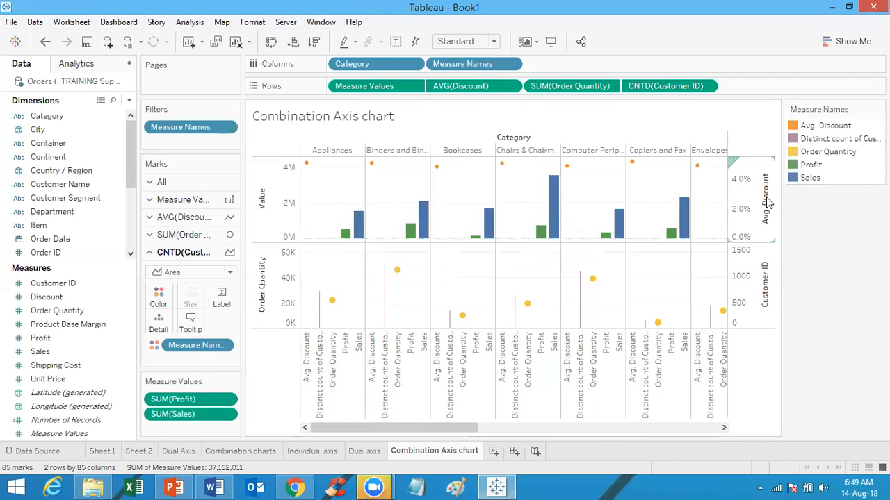
pyautogui.moveTo(404, 279)
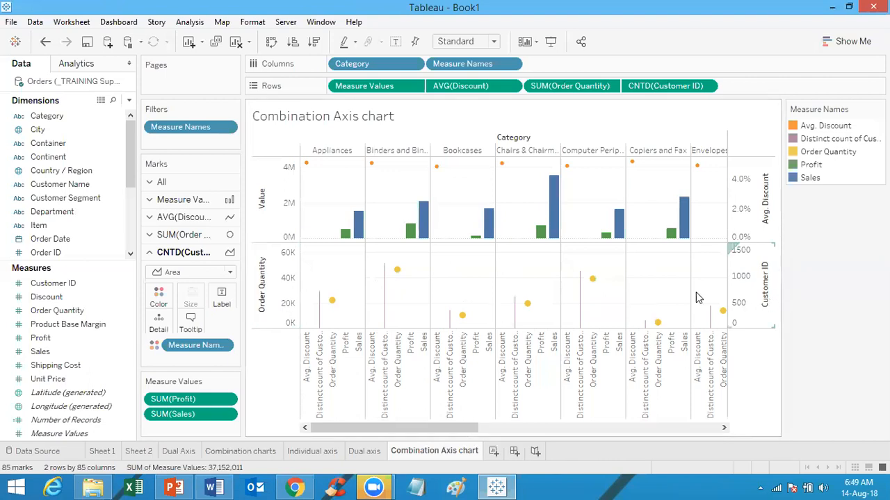
pyautogui.moveTo(386, 290)
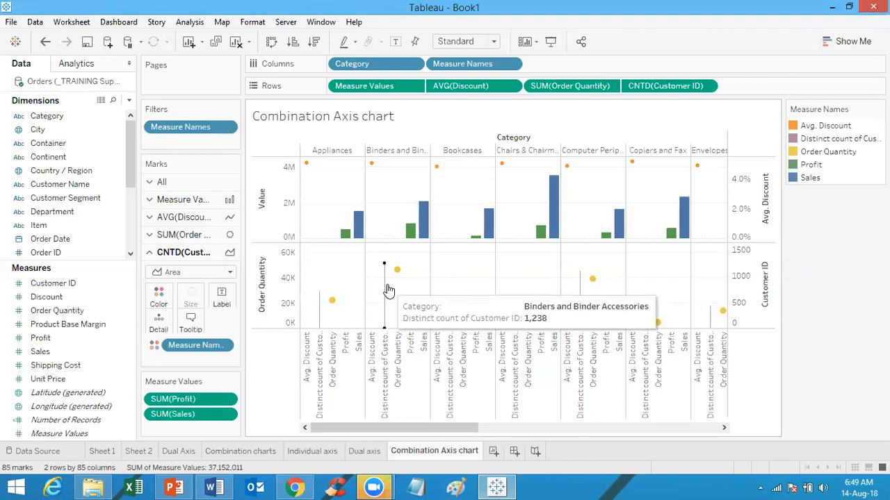
pyautogui.moveTo(399, 271)
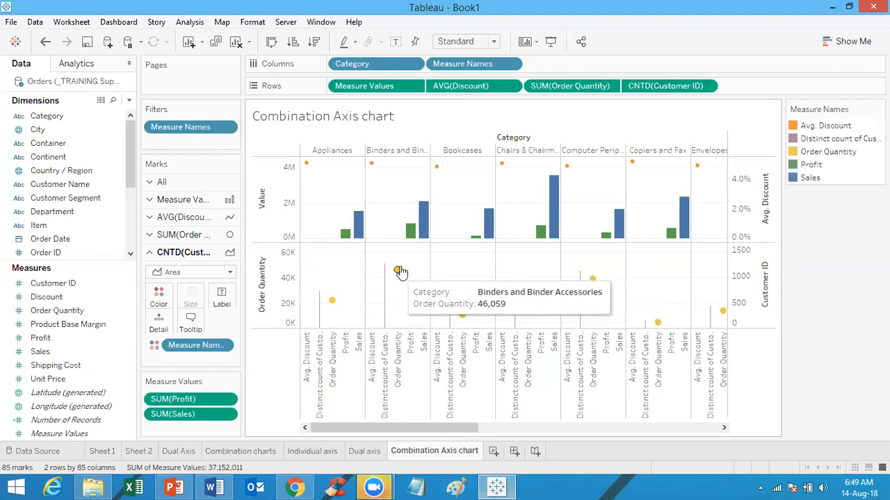
pyautogui.moveTo(426, 224)
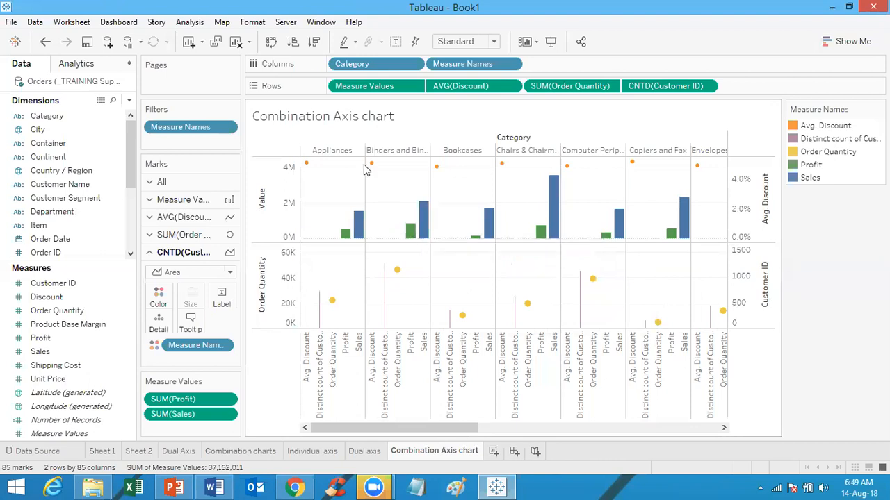
pyautogui.moveTo(372, 167)
pyautogui.moveTo(333, 303)
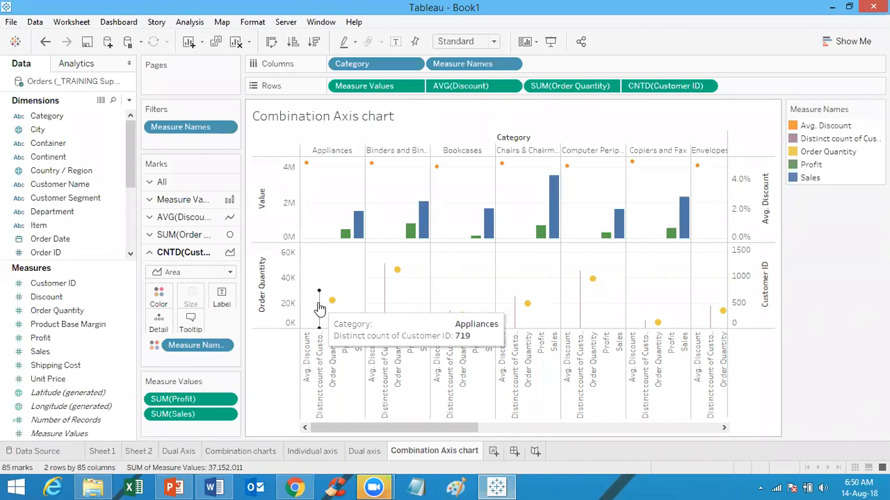
# Step: Add a new blank worksheet after the Combination Axis chart sheet
pyautogui.click(493, 451)
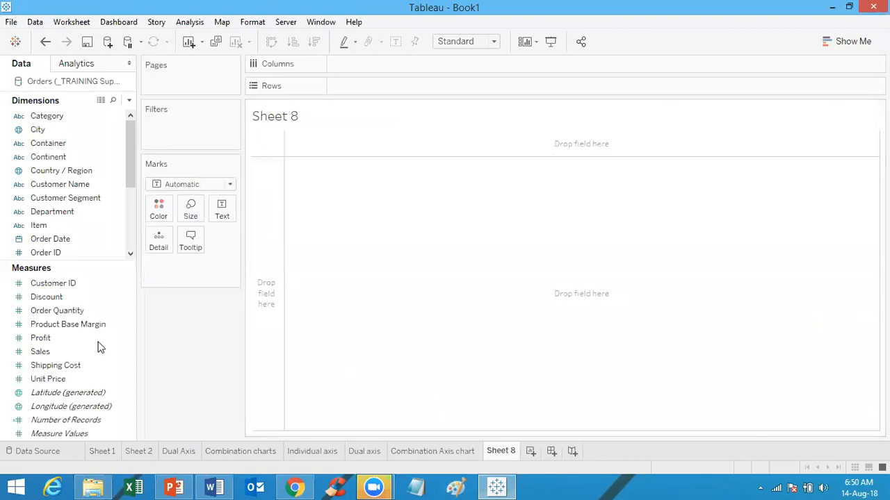
pyautogui.click(93, 157)
pyautogui.click(79, 198)
pyautogui.click(78, 185)
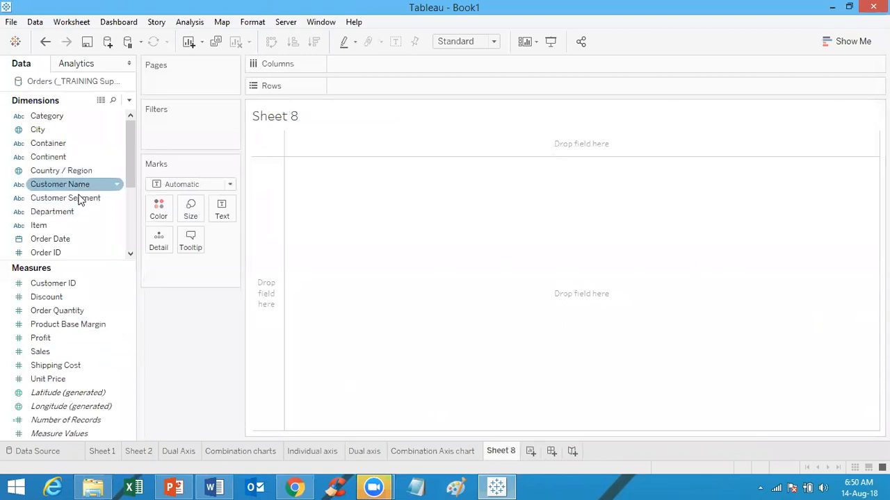
pyautogui.click(64, 239)
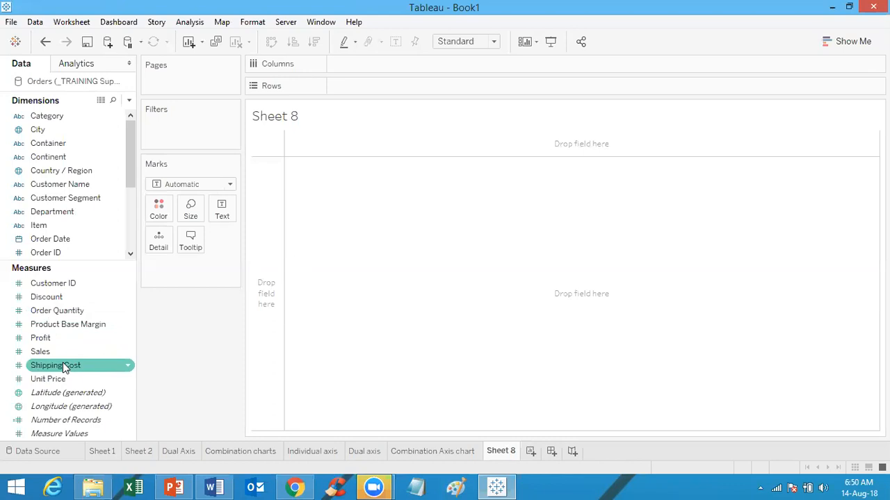
pyautogui.click(88, 302)
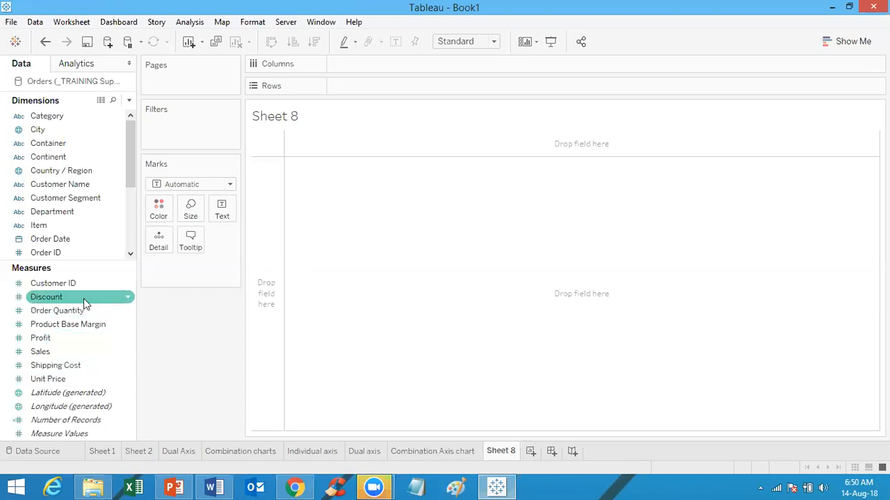
pyautogui.click(97, 341)
pyautogui.click(79, 393)
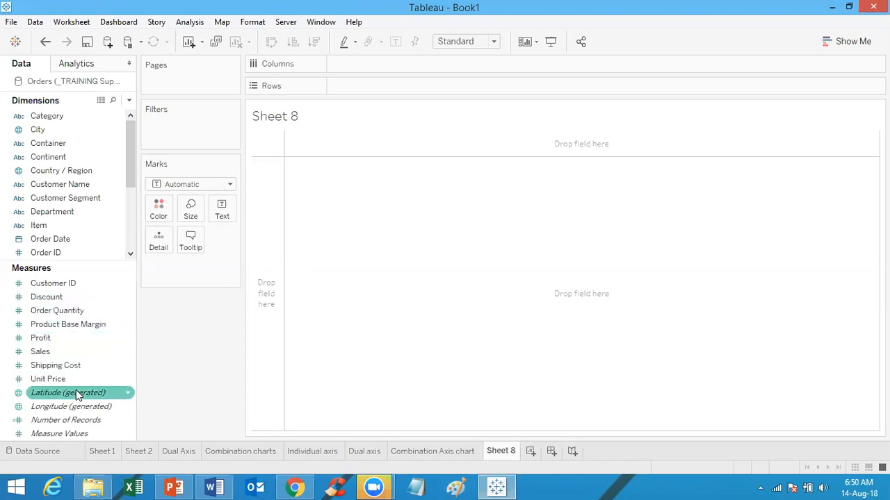
pyautogui.click(78, 380)
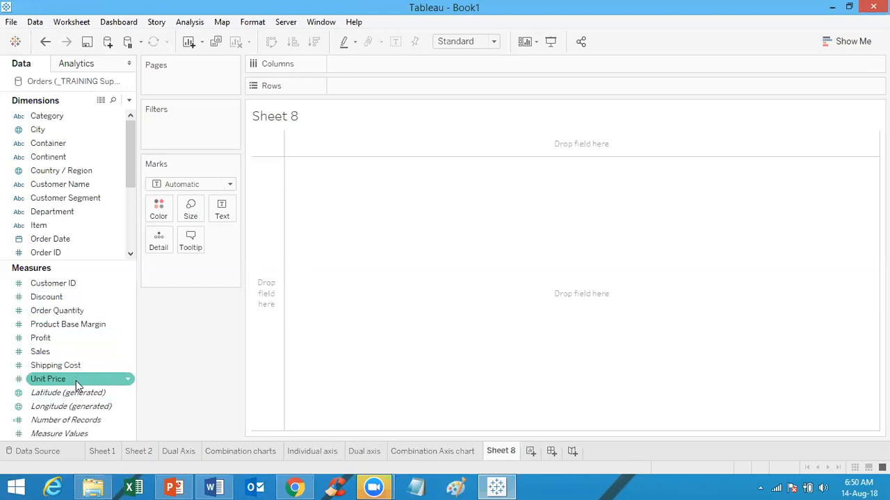
pyautogui.click(73, 312)
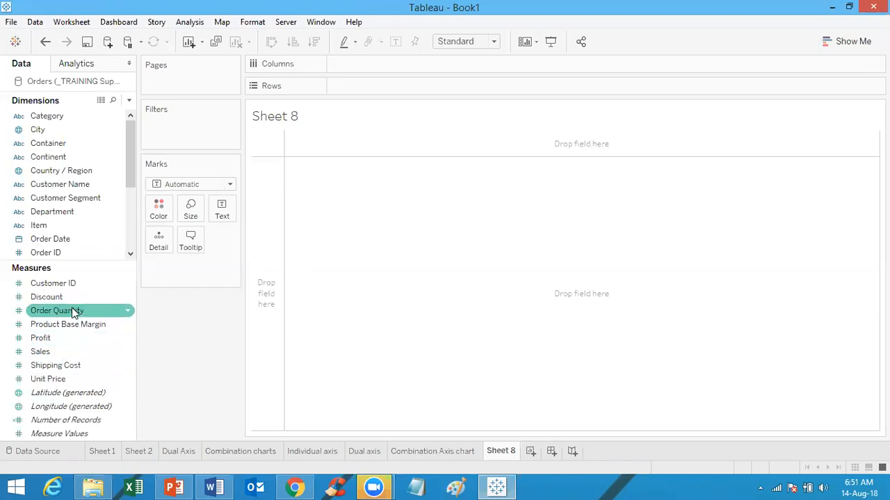
pyautogui.click(78, 325)
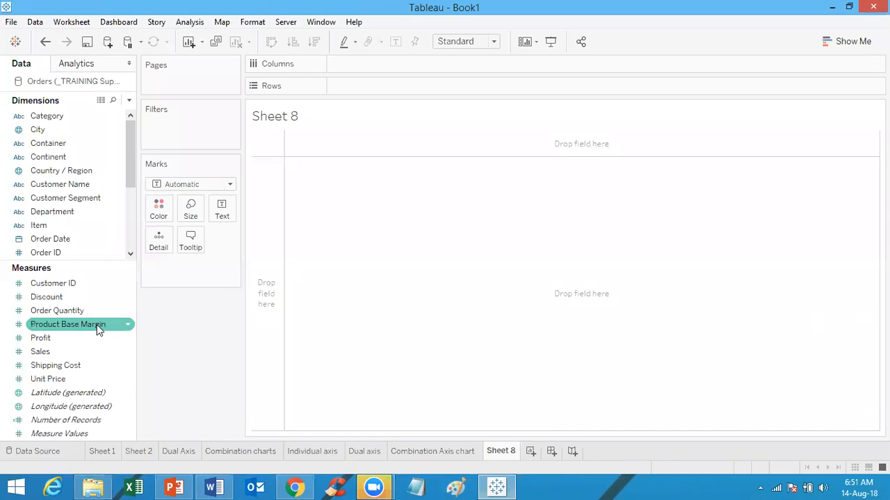
pyautogui.click(102, 201)
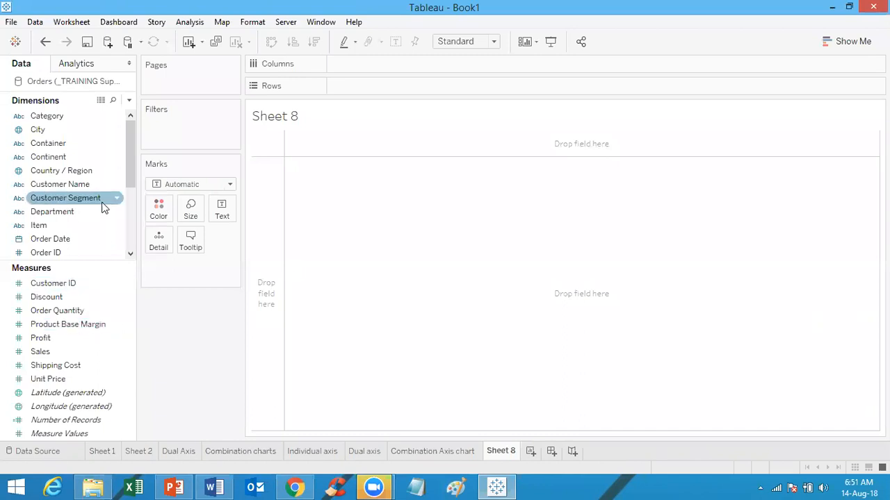
pyautogui.click(93, 118)
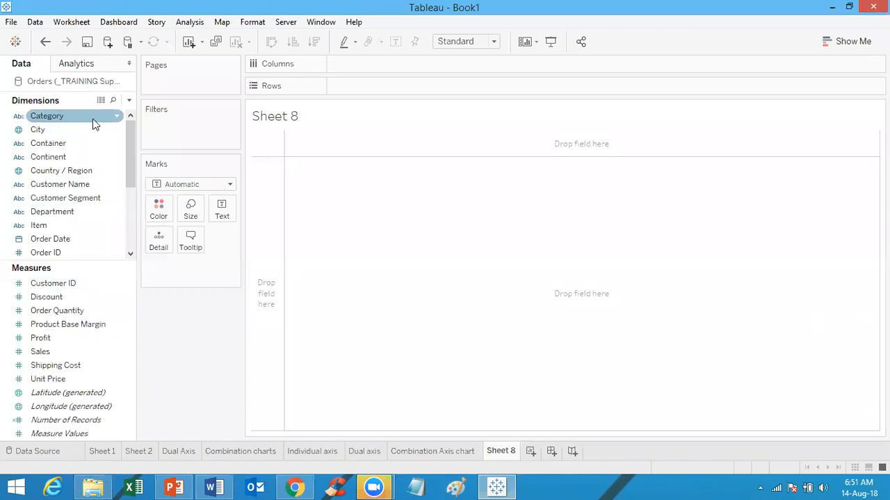
pyautogui.click(68, 145)
pyautogui.click(69, 211)
pyautogui.click(69, 226)
pyautogui.click(69, 240)
# Step: Place Order Date on the columns and set its date level to the discrete Month
pyautogui.moveTo(69, 239); pyautogui.dragTo(394, 59)
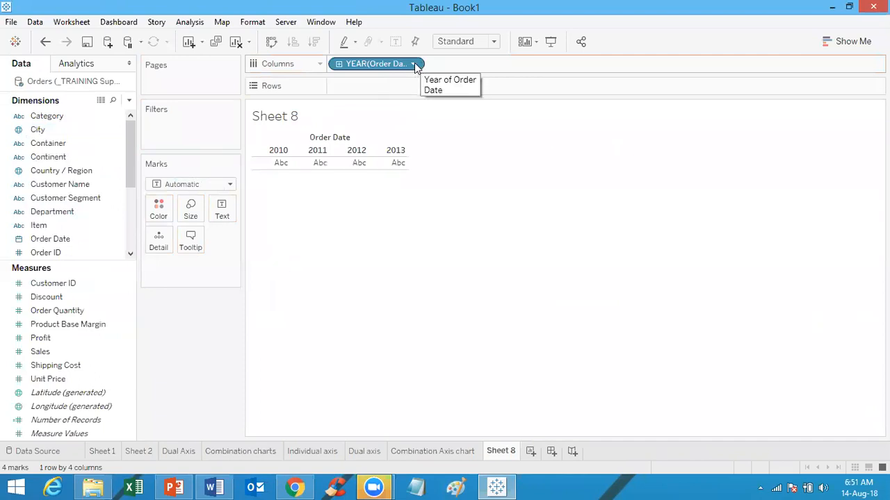
pyautogui.click(413, 64)
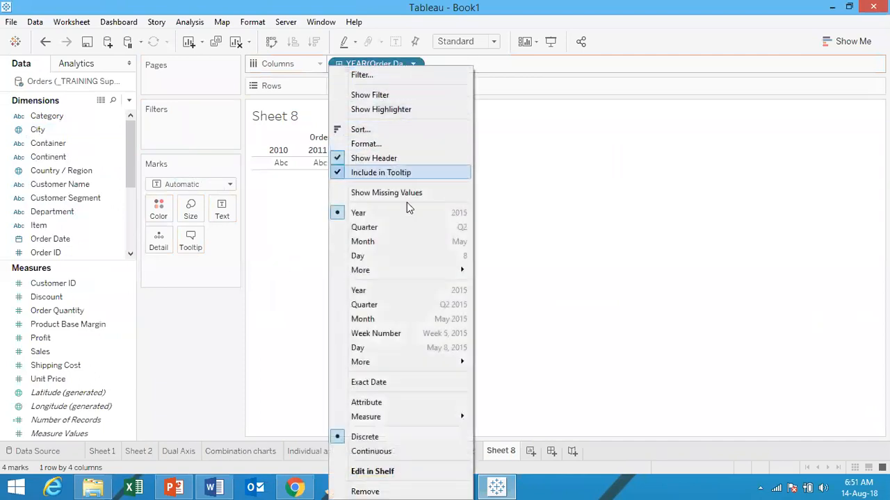
pyautogui.click(391, 240)
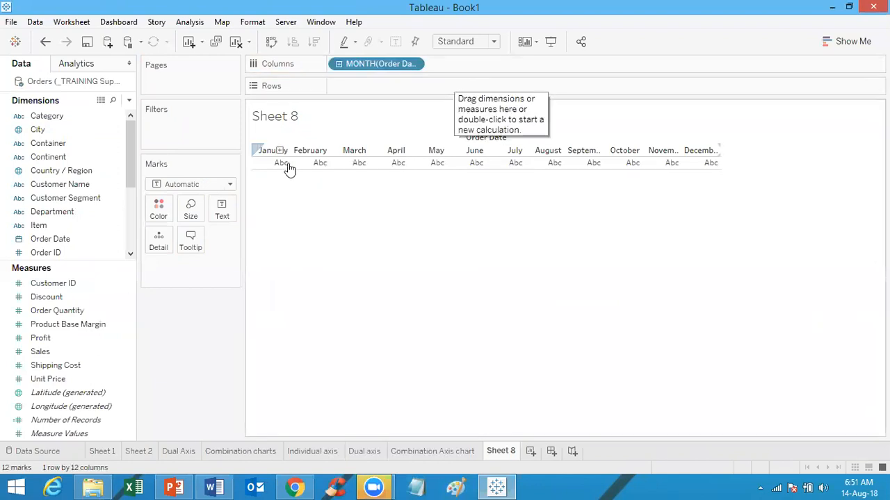
pyautogui.moveTo(289, 167)
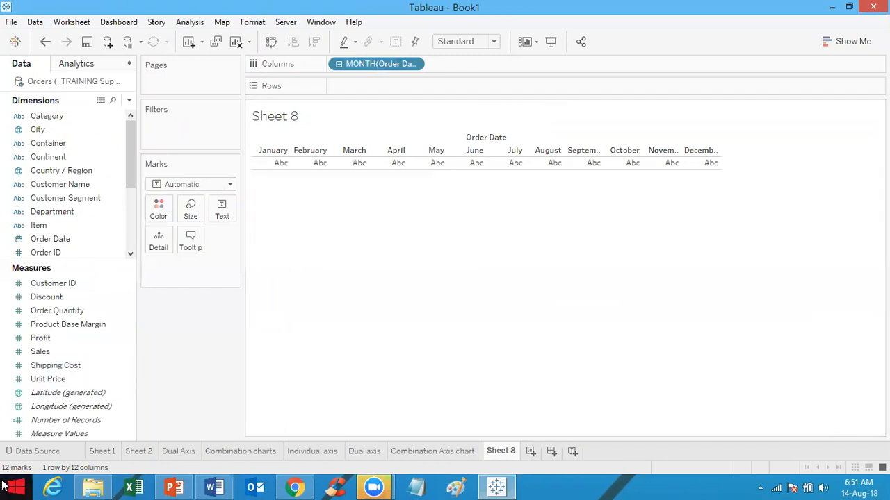
# Step: Add Shipping Cost to the rows and place Unit Price on the opposite axis of the same chart as a dual axis
pyautogui.moveTo(85, 366); pyautogui.dragTo(396, 86)
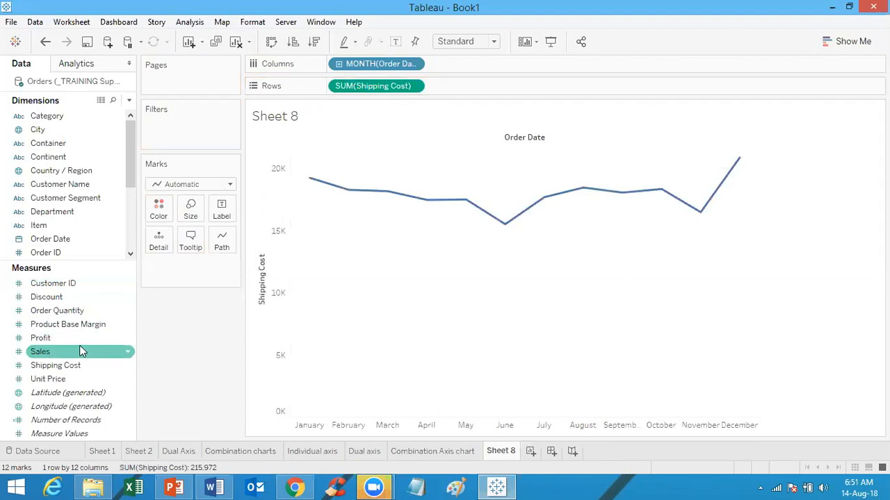
pyautogui.click(70, 381)
pyautogui.moveTo(69, 382); pyautogui.dragTo(755, 234)
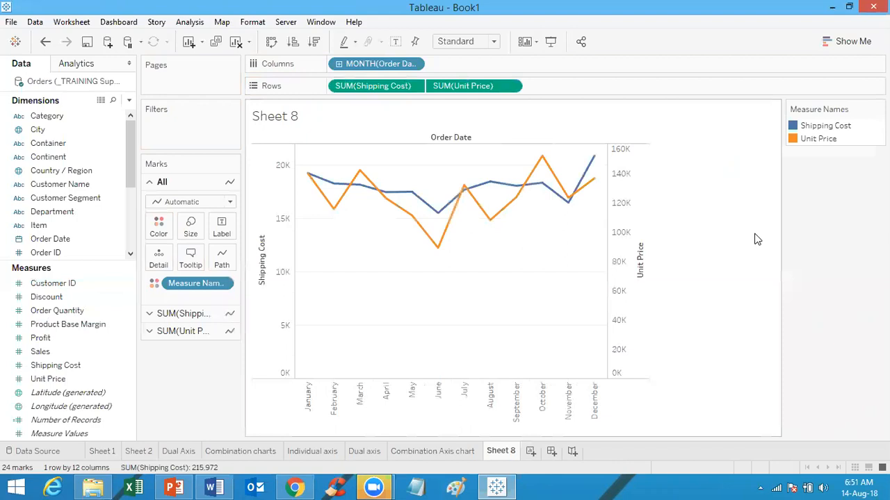
# Step: Set the mark type to Bar for Shipping Cost and to Line for Unit Price
pyautogui.click(200, 313)
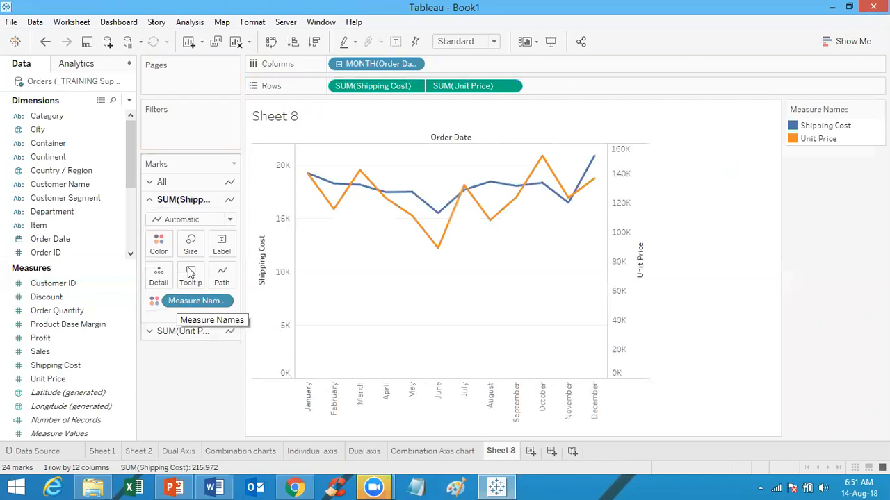
pyautogui.click(188, 219)
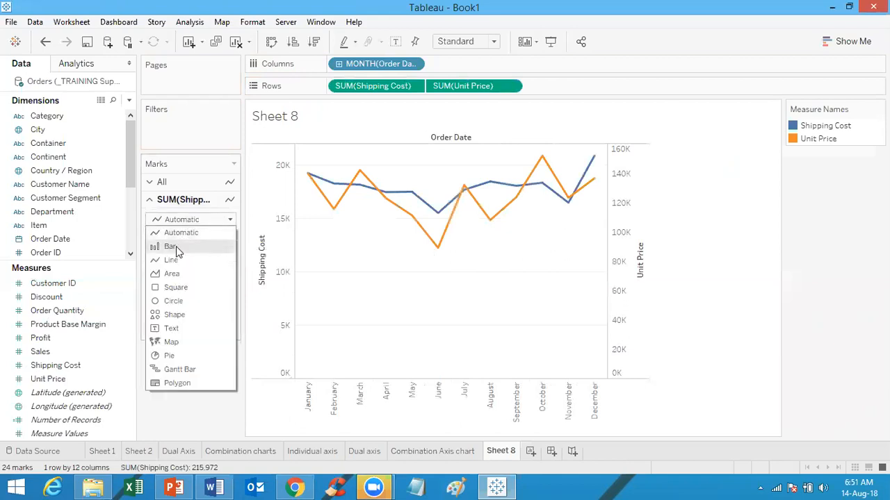
pyautogui.click(178, 250)
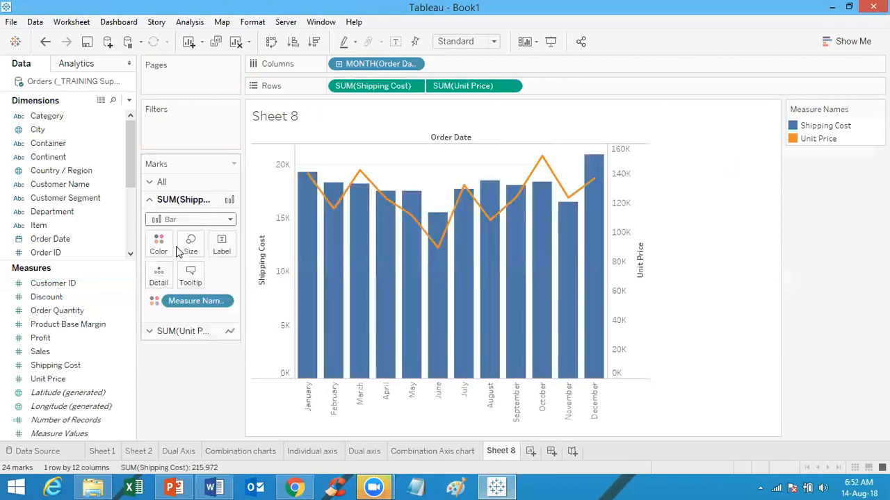
pyautogui.click(193, 333)
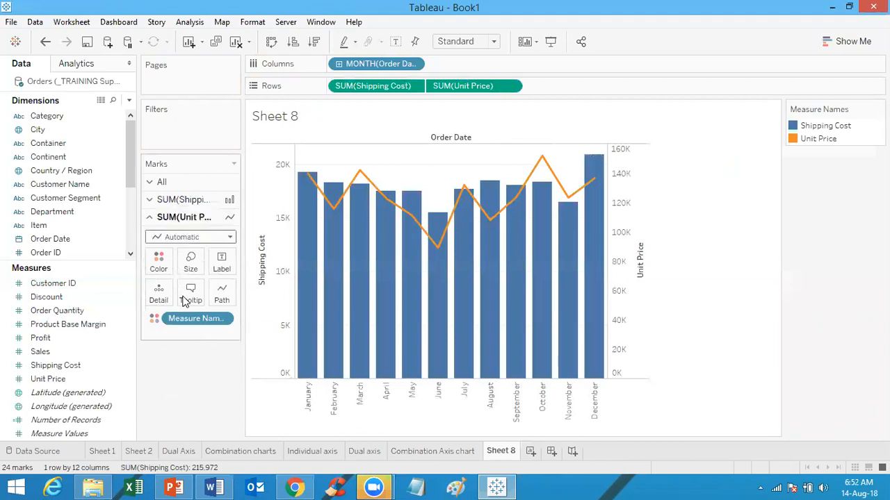
pyautogui.click(194, 239)
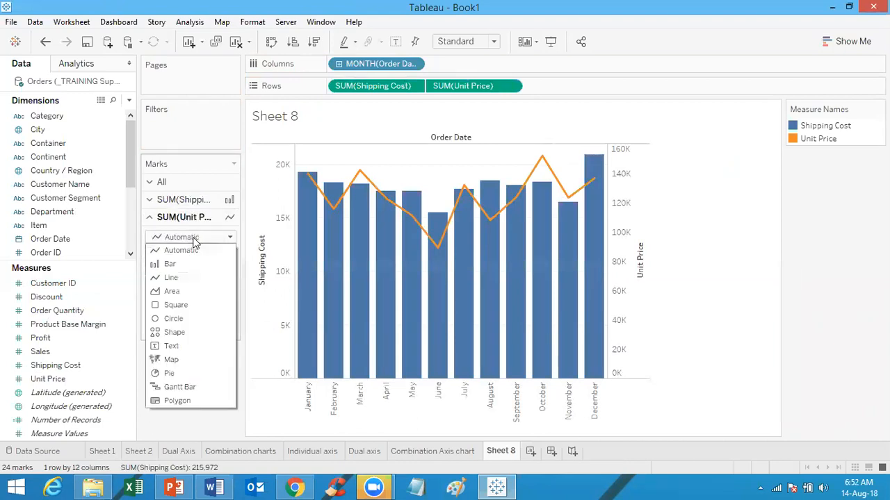
pyautogui.click(171, 277)
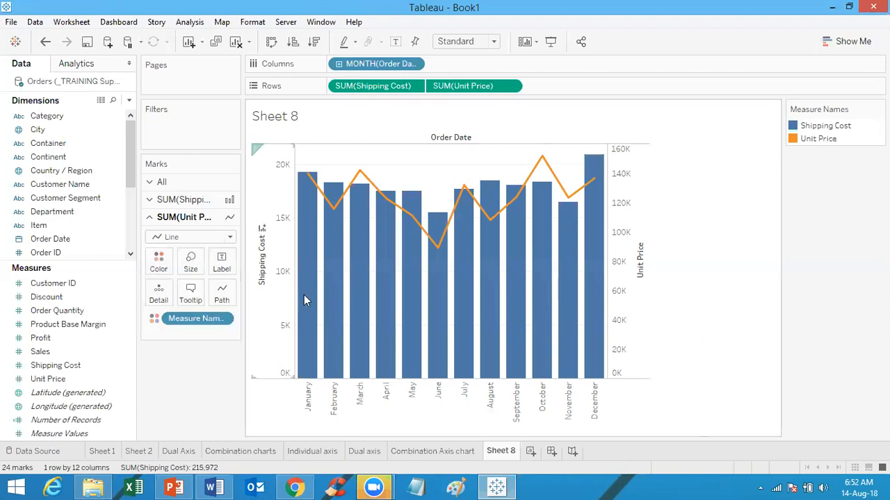
# Step: Add Order Quantity to the rows after Unit Price and change its aggregation to Average
pyautogui.click(70, 313)
pyautogui.moveTo(69, 314); pyautogui.dragTo(586, 92)
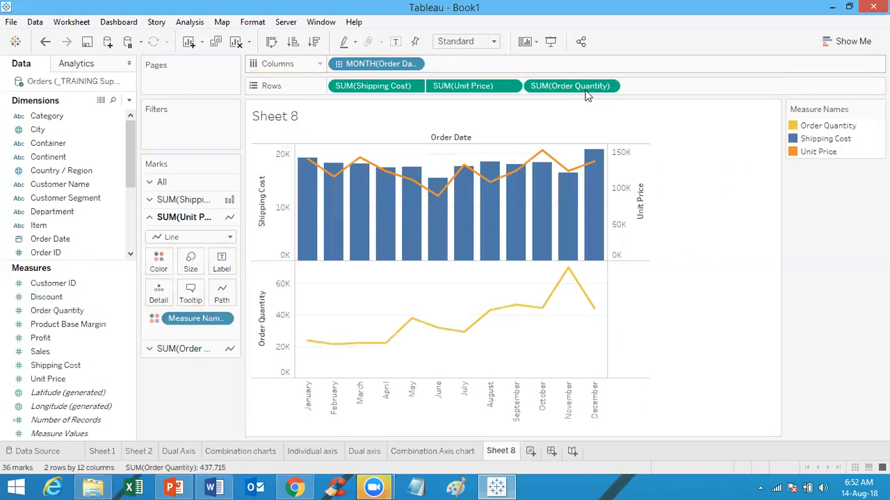
pyautogui.click(610, 86)
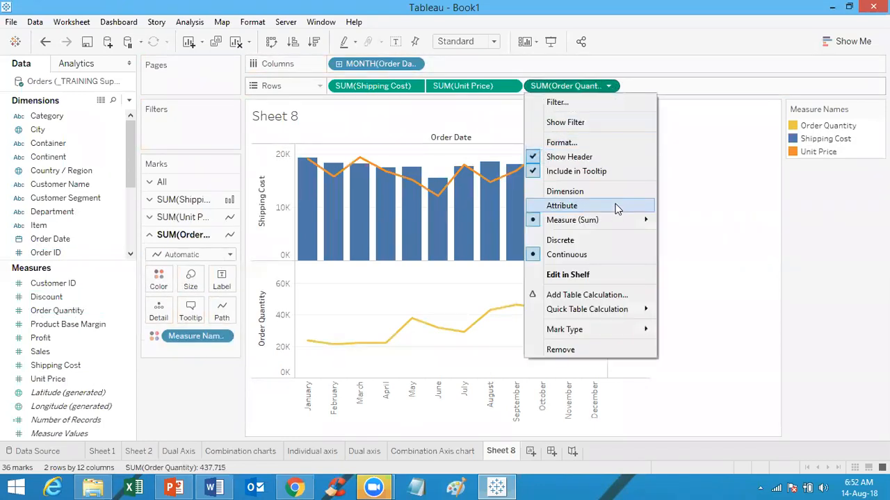
pyautogui.moveTo(619, 221)
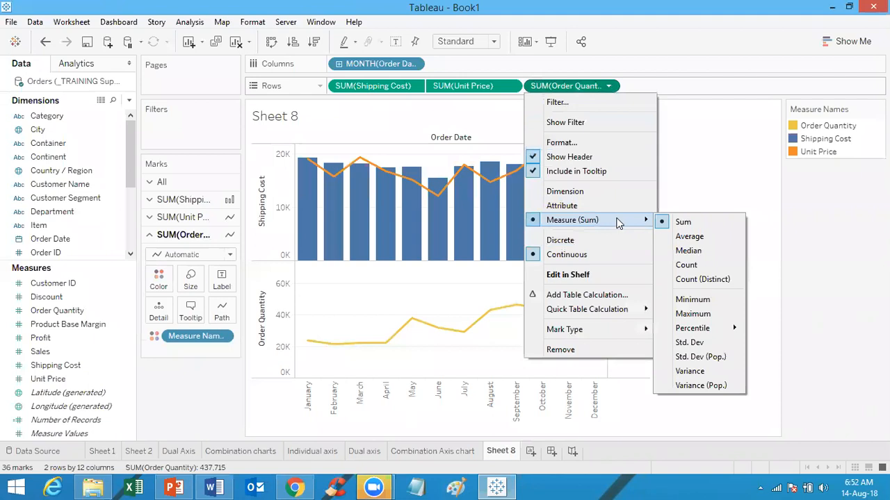
pyautogui.click(688, 236)
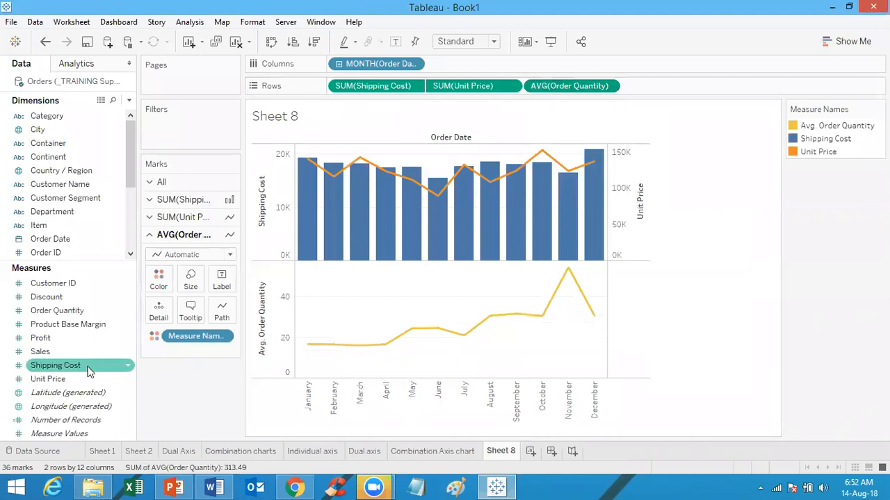
# Step: Add Product Base Margin as a dual axis on the average Order Quantity chart and set Order Quantity's mark type to Square
pyautogui.moveTo(95, 325); pyautogui.dragTo(604, 325)
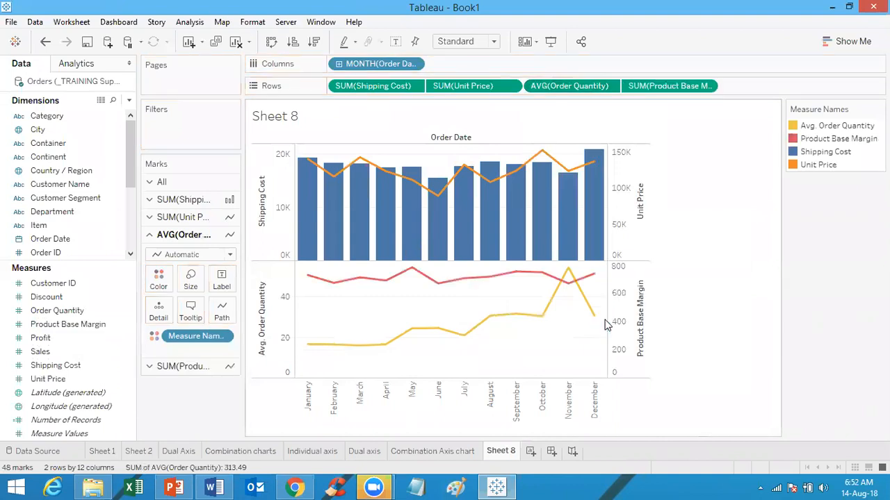
pyautogui.moveTo(553, 320)
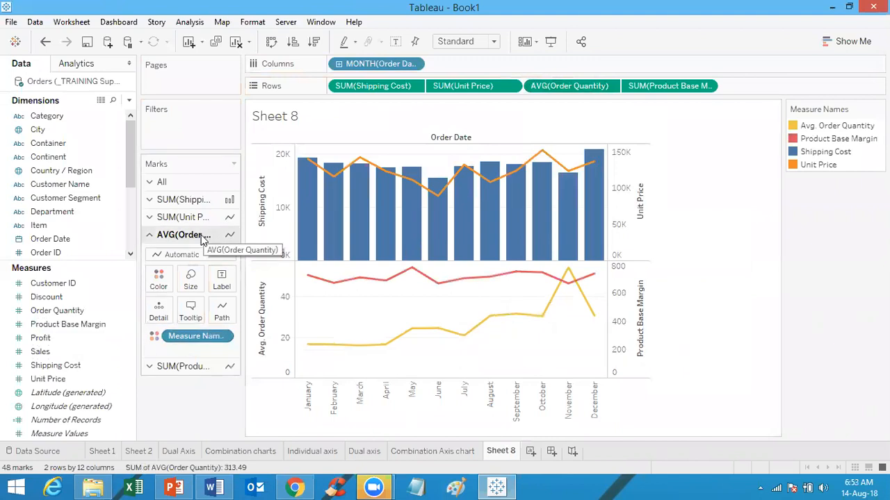
pyautogui.click(191, 256)
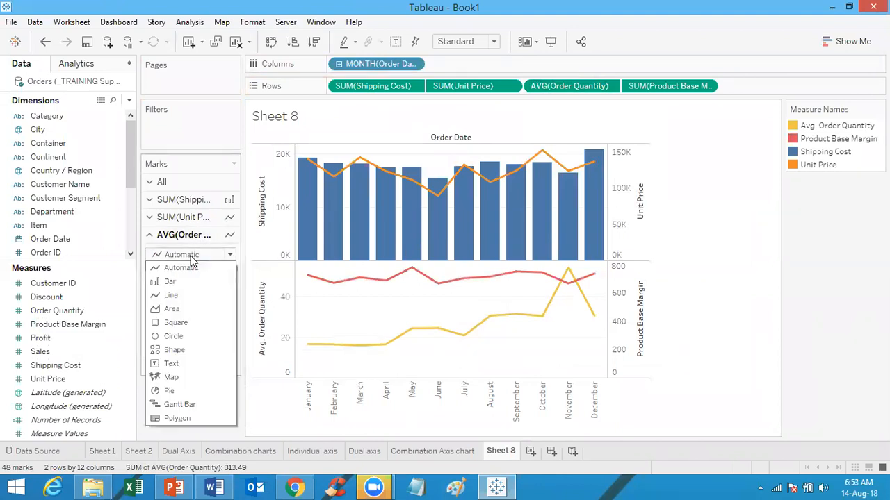
pyautogui.click(178, 323)
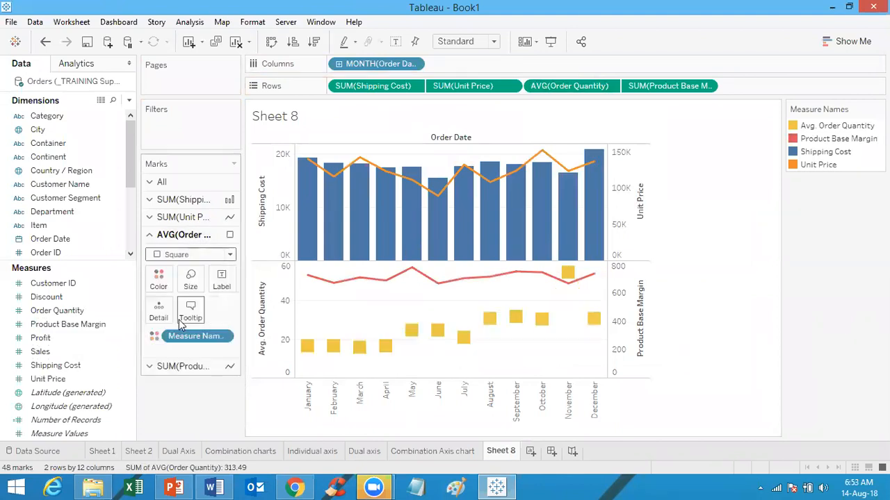
# Step: Set the mark type to Circle for Product Base Margin
pyautogui.click(182, 367)
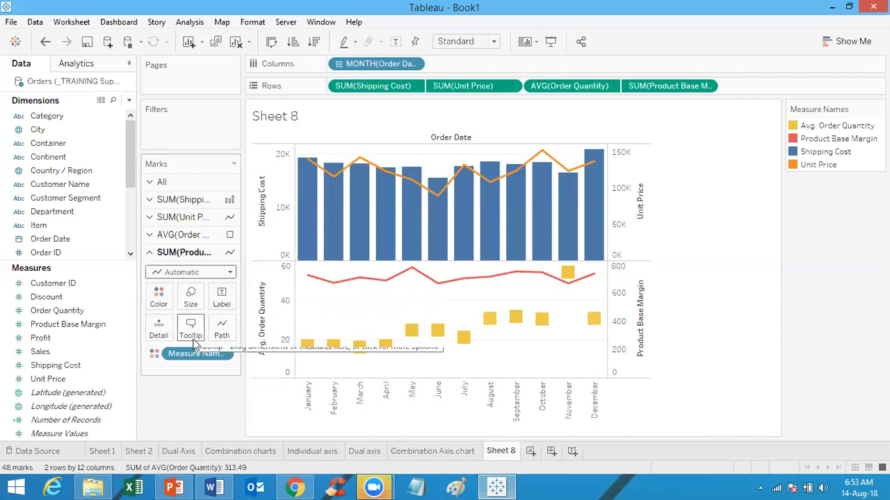
pyautogui.click(197, 235)
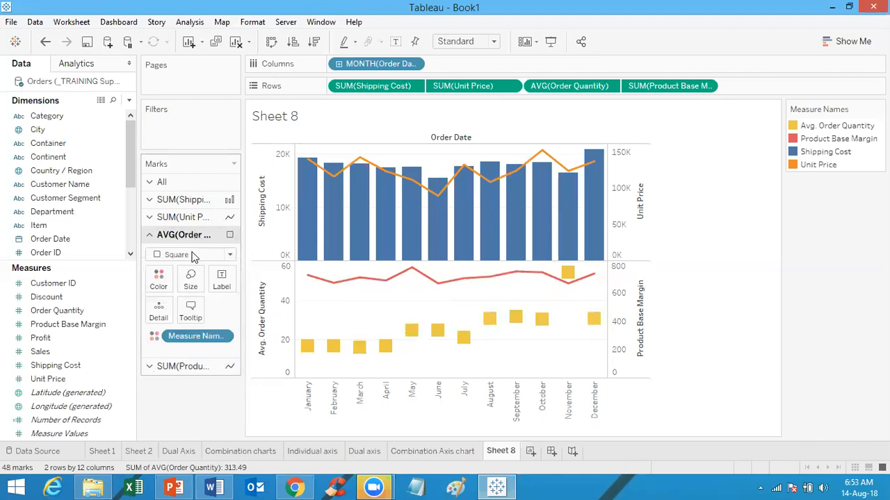
pyautogui.click(183, 367)
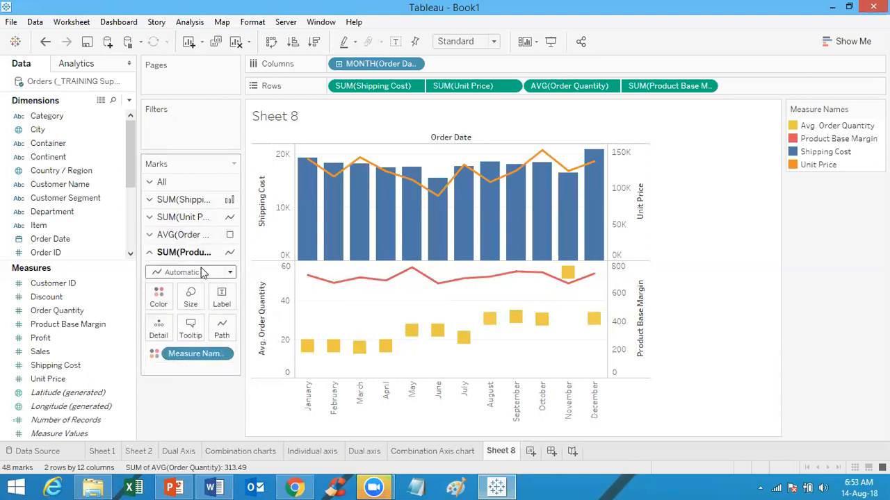
pyautogui.click(198, 274)
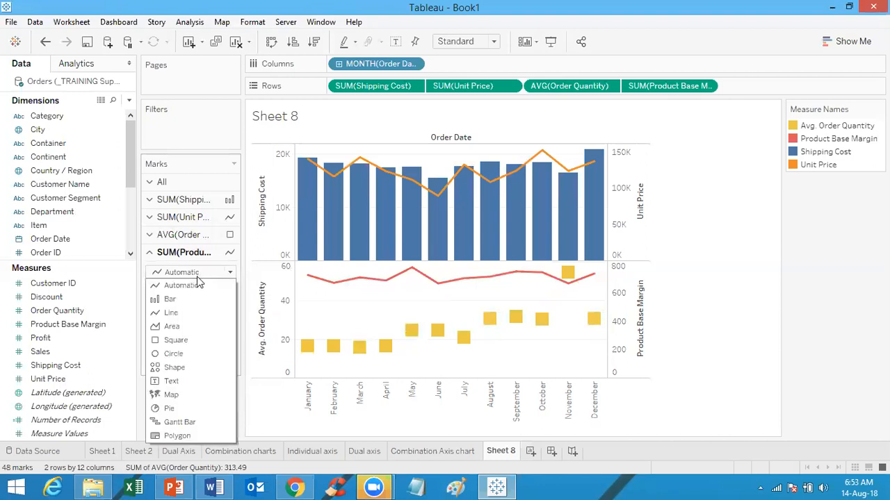
pyautogui.click(173, 354)
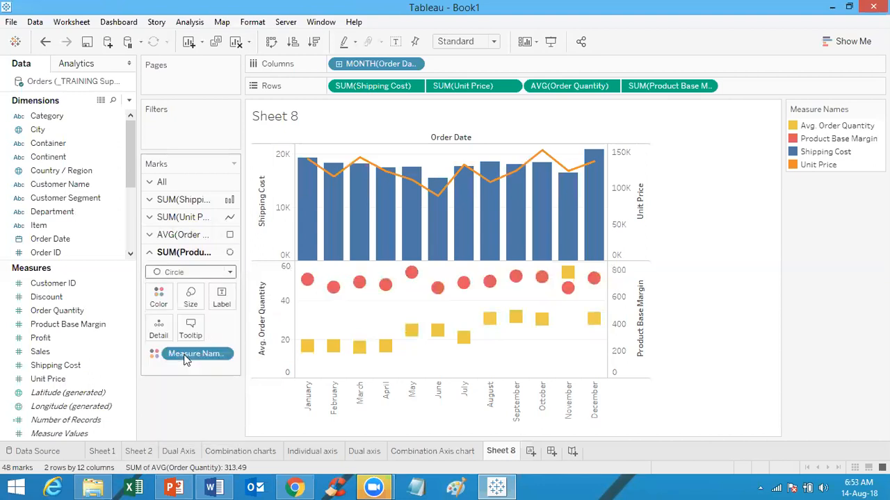
# Step: Reduce the size of the Product Base Margin circles
pyautogui.click(191, 297)
pyautogui.moveTo(214, 335); pyautogui.dragTo(205, 335)
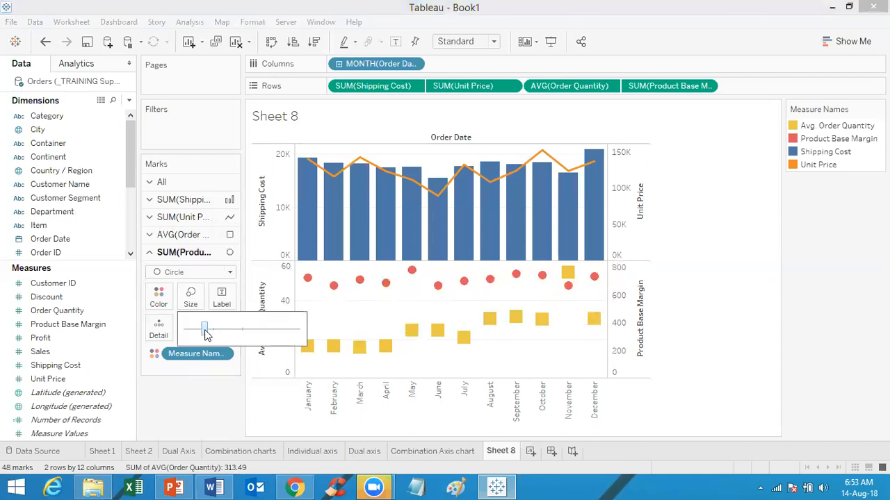
pyautogui.click(737, 278)
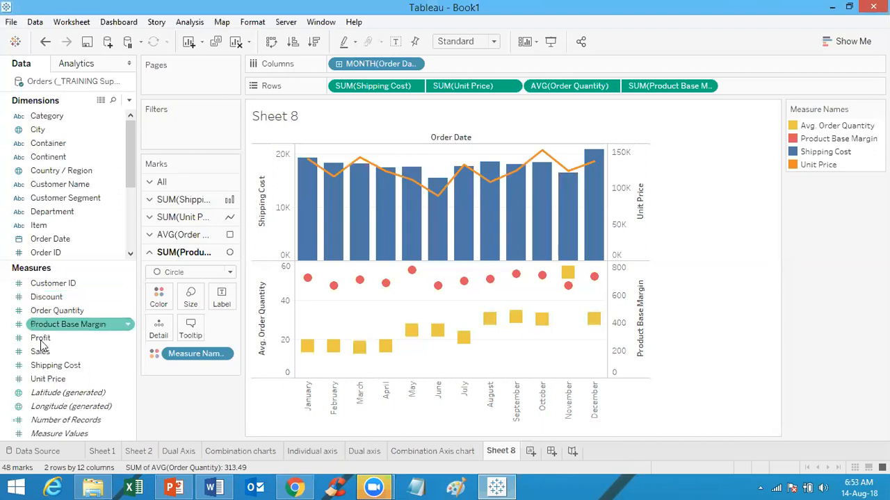
# Step: Add Sales to the rows as a third chart, then try Order Quantity as its dual axis and undo that addition
pyautogui.moveTo(40, 351); pyautogui.dragTo(773, 89)
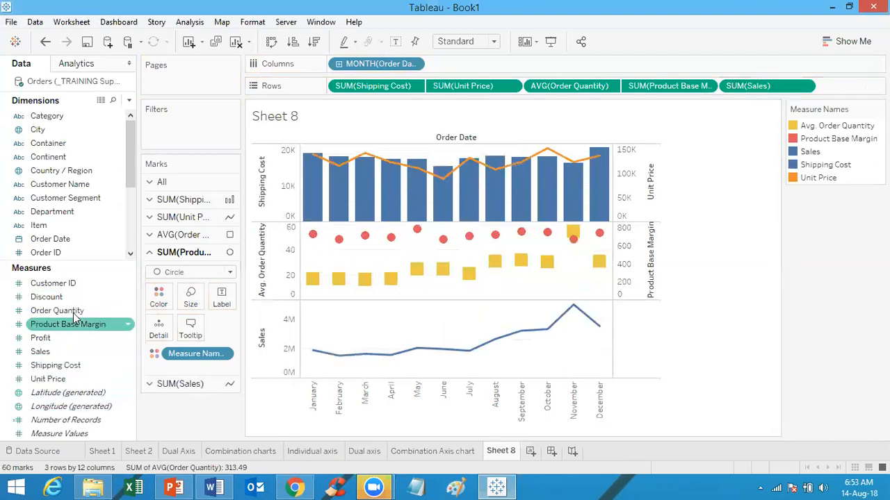
pyautogui.moveTo(57, 311); pyautogui.dragTo(608, 342)
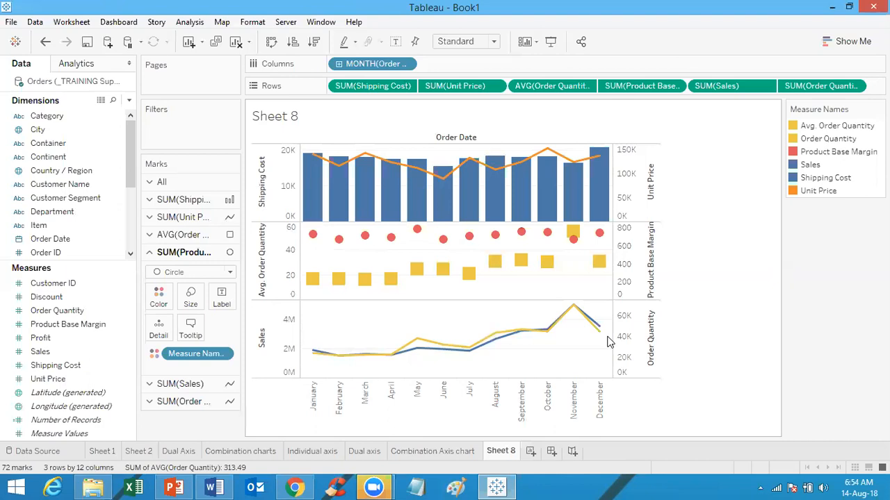
pyautogui.hotkey('ctrl', 'z')
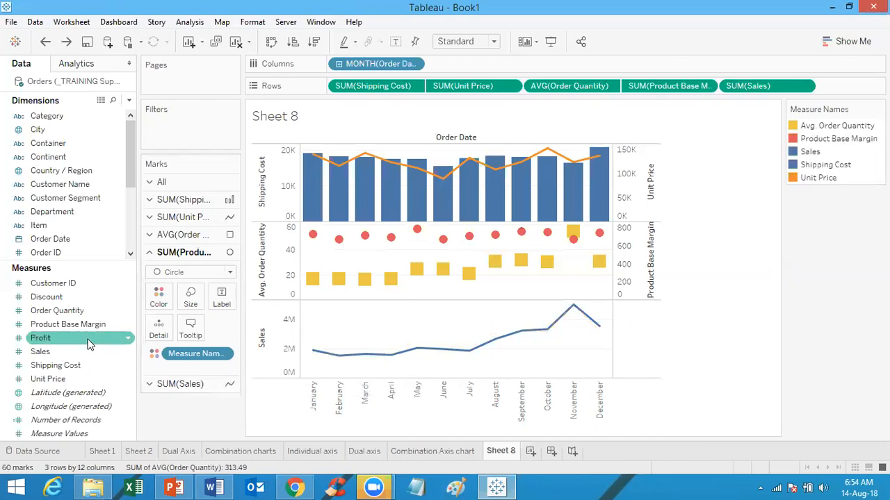
# Step: Combine Profit with Sales on one shared axis in the third chart
pyautogui.moveTo(87, 340); pyautogui.dragTo(292, 334)
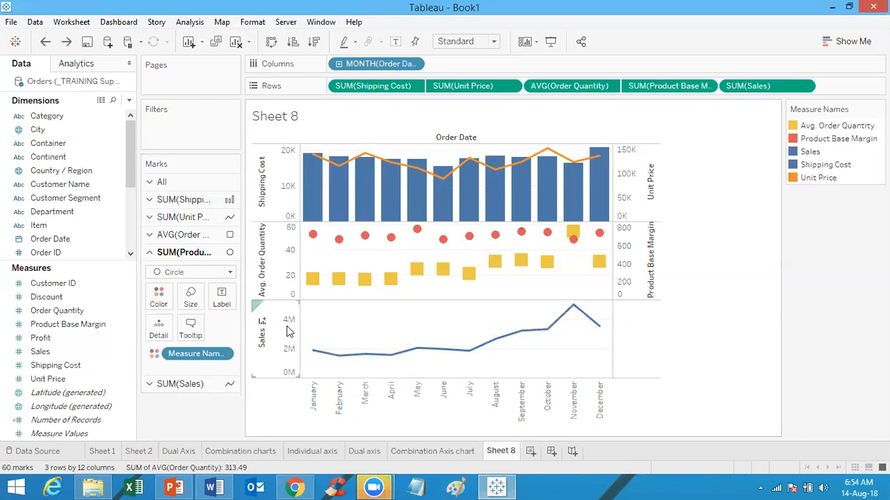
pyautogui.click(32, 339)
pyautogui.moveTo(32, 340); pyautogui.dragTo(263, 340)
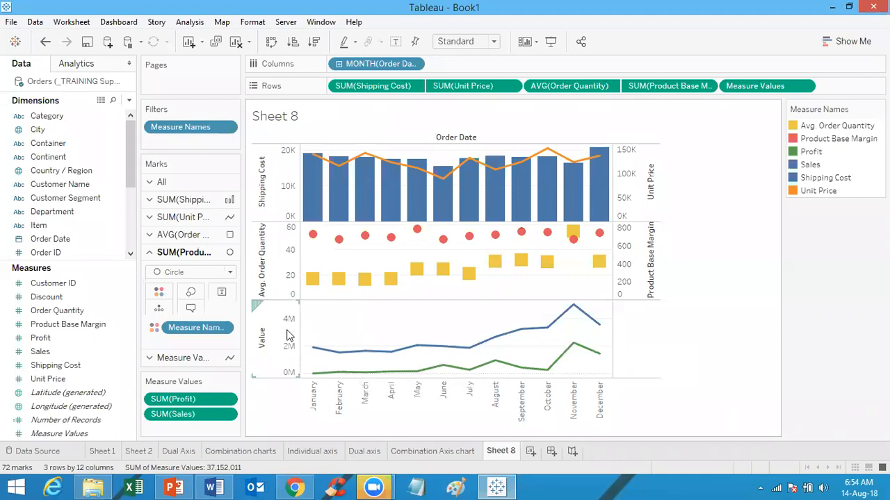
# Step: Convert the Order ID dimension to a measure
pyautogui.rightClick(85, 248)
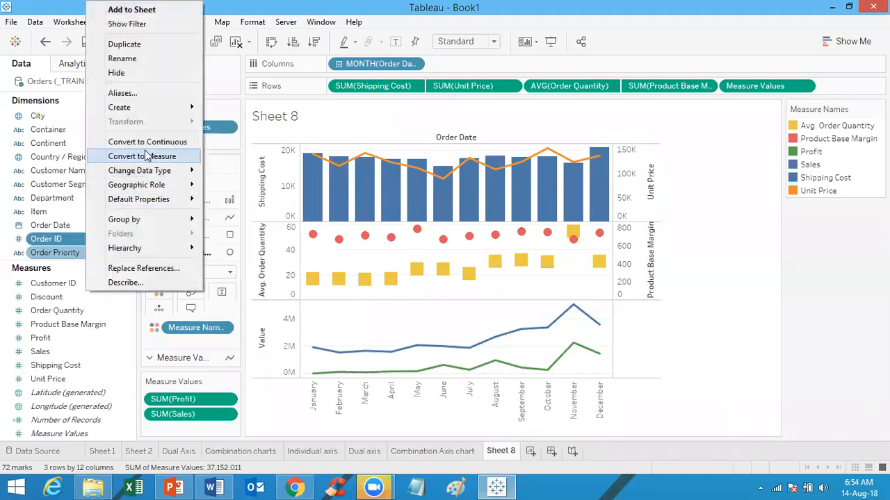
pyautogui.click(45, 245)
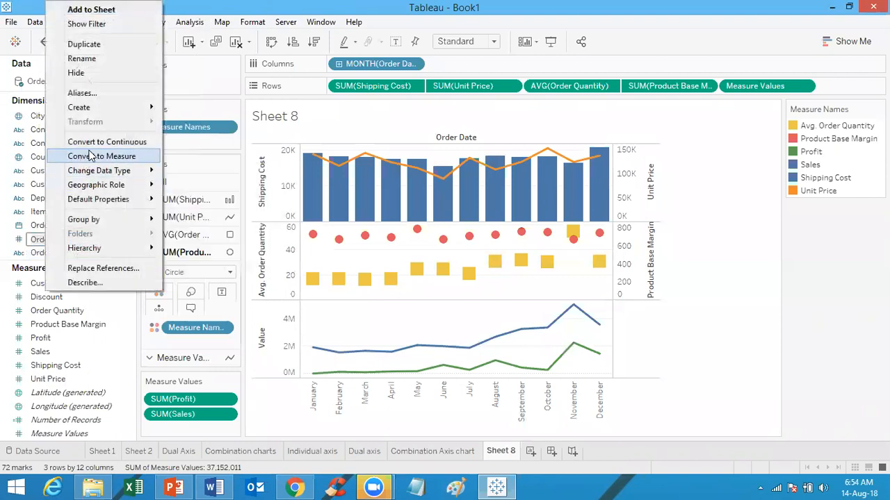
pyautogui.click(120, 155)
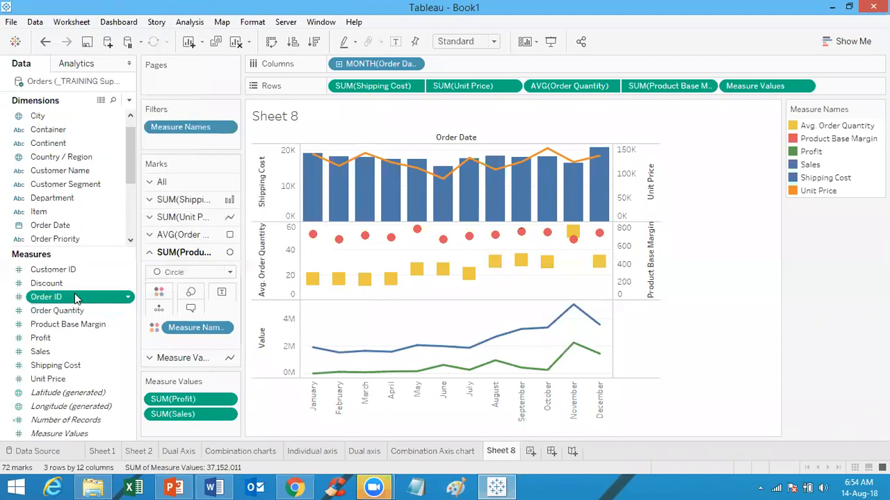
# Step: Add Order ID as a dual axis on the third chart and aggregate it as Count (Distinct)
pyautogui.moveTo(74, 297); pyautogui.dragTo(607, 346)
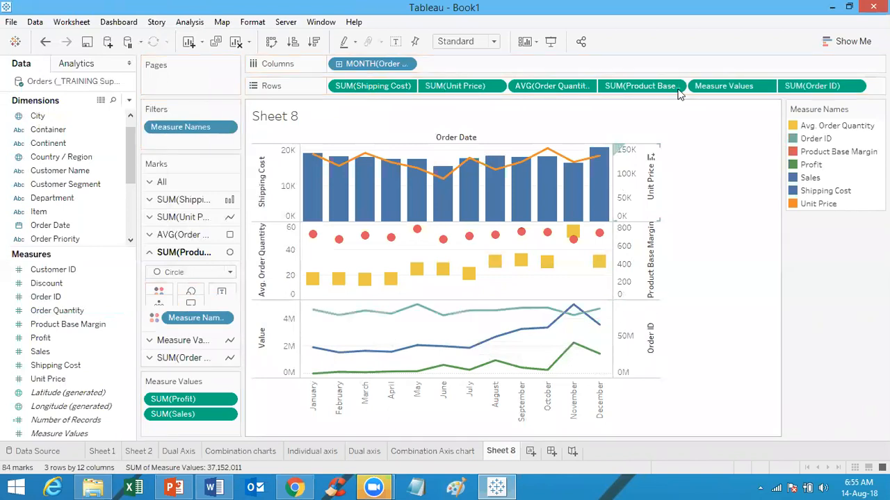
pyautogui.click(855, 86)
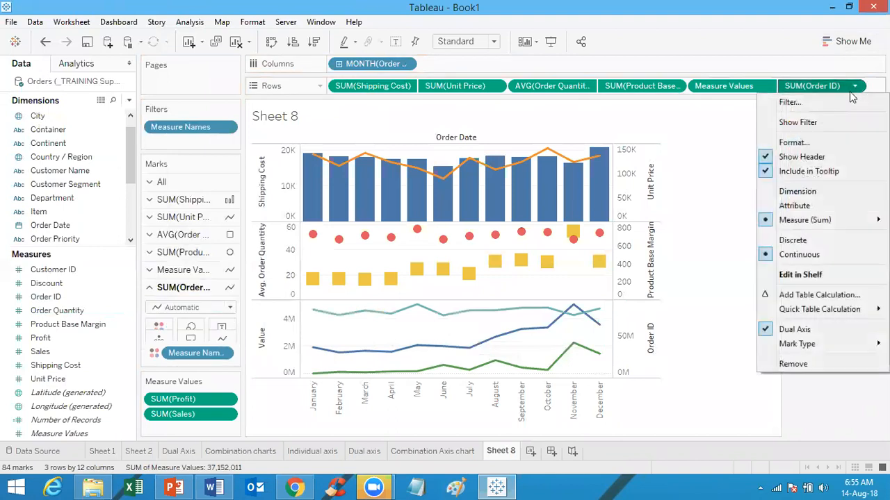
pyautogui.moveTo(801, 220)
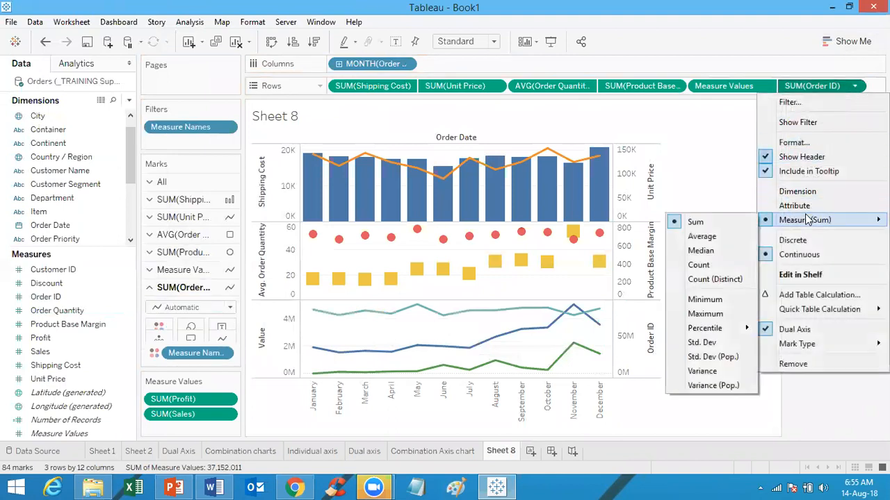
pyautogui.click(727, 279)
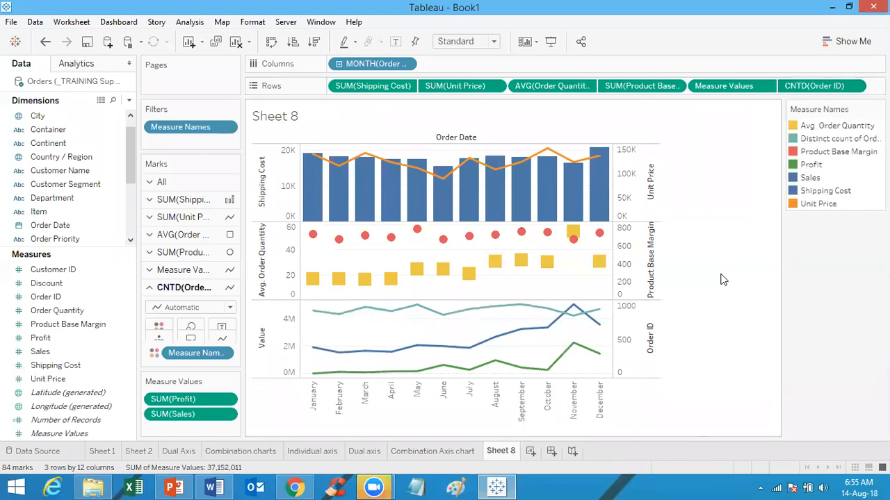
# Step: Set the mark type to Bar for the combined Profit and Sales values
pyautogui.click(193, 272)
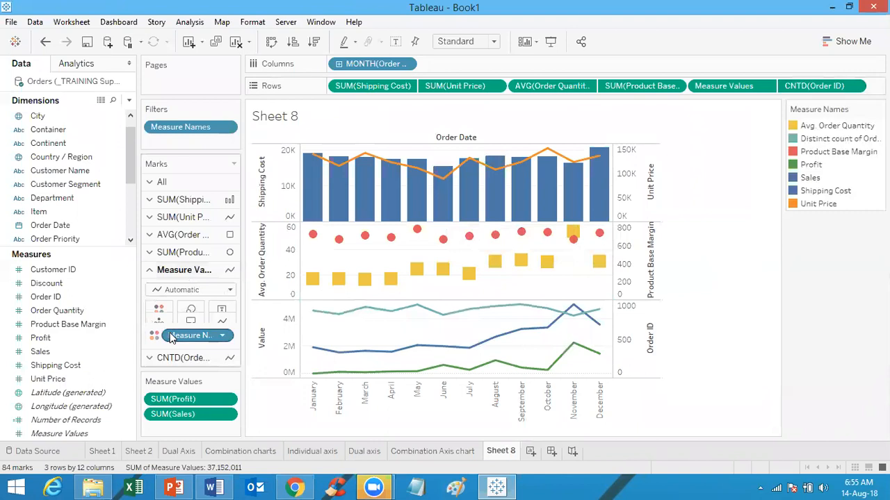
pyautogui.click(194, 290)
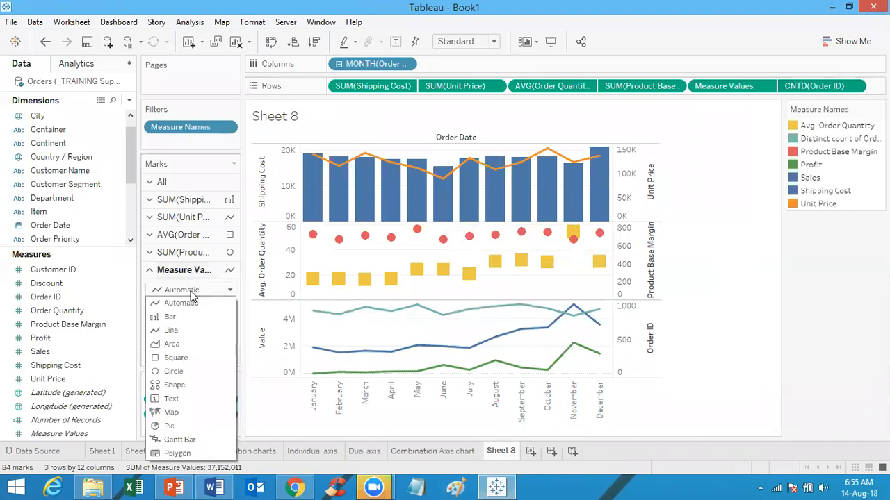
pyautogui.click(171, 317)
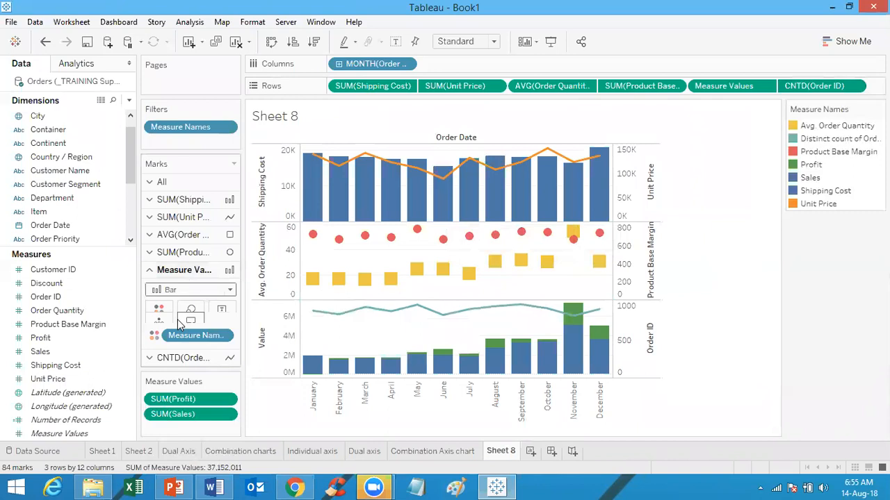
# Step: Set the mark type to Circle for the distinct count of Order ID and reduce the size of its circles
pyautogui.click(192, 357)
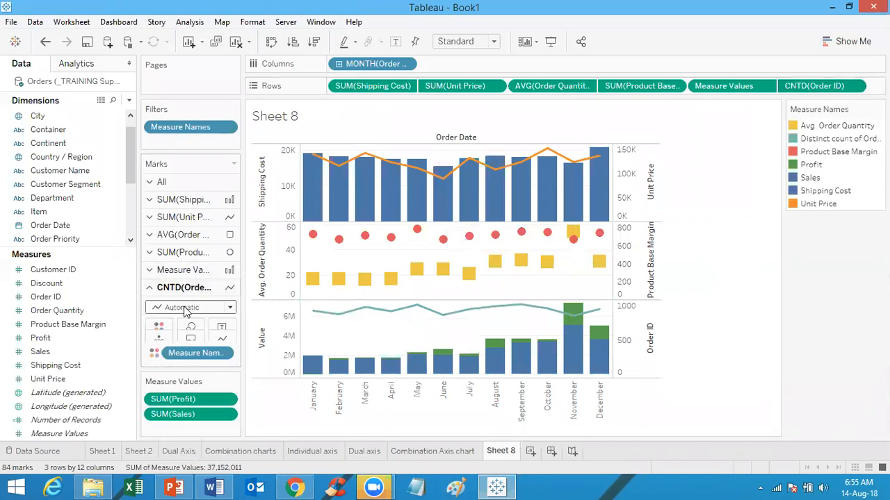
pyautogui.click(186, 310)
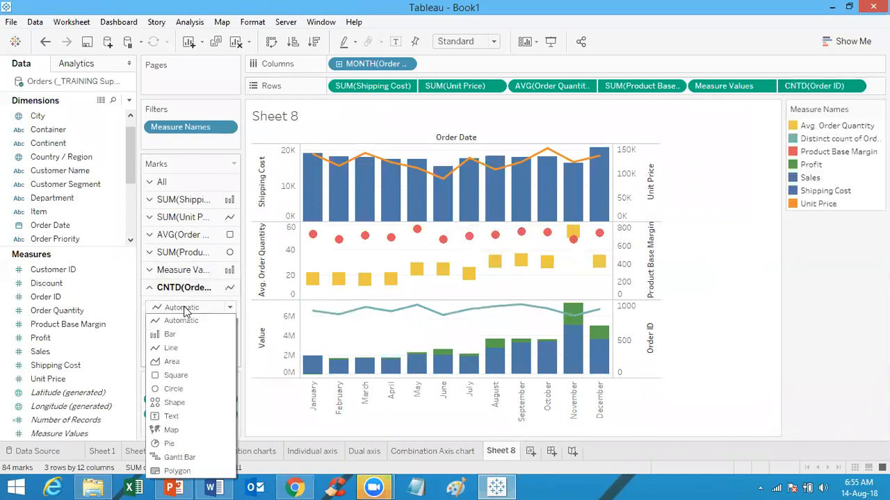
pyautogui.click(176, 389)
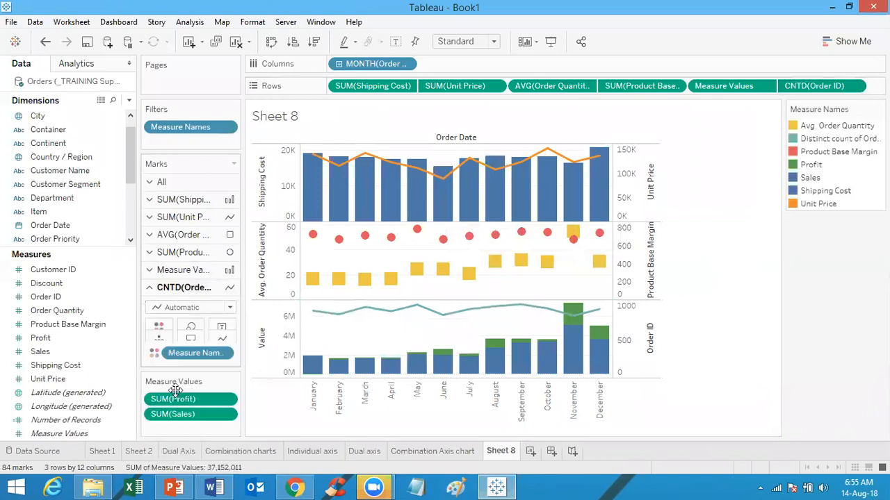
pyautogui.click(196, 334)
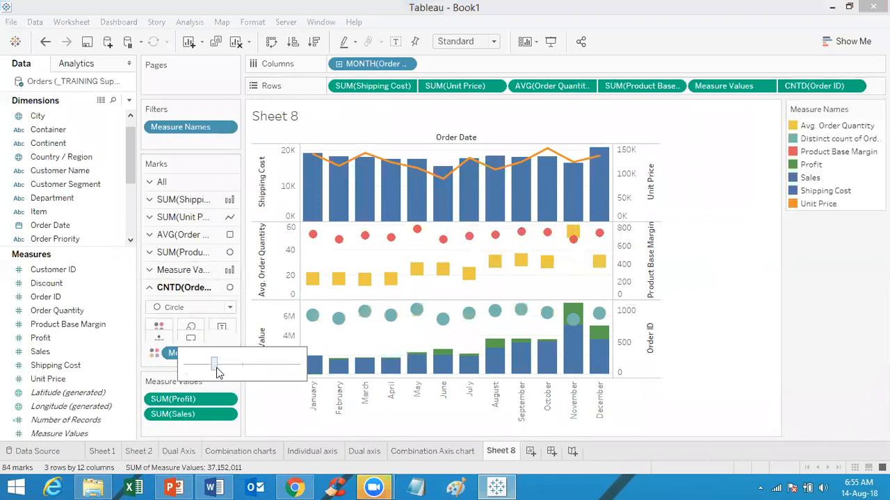
pyautogui.moveTo(215, 365)
pyautogui.mouseDown()
pyautogui.moveTo(197, 365)
pyautogui.moveTo(206, 367)
pyautogui.mouseUp()
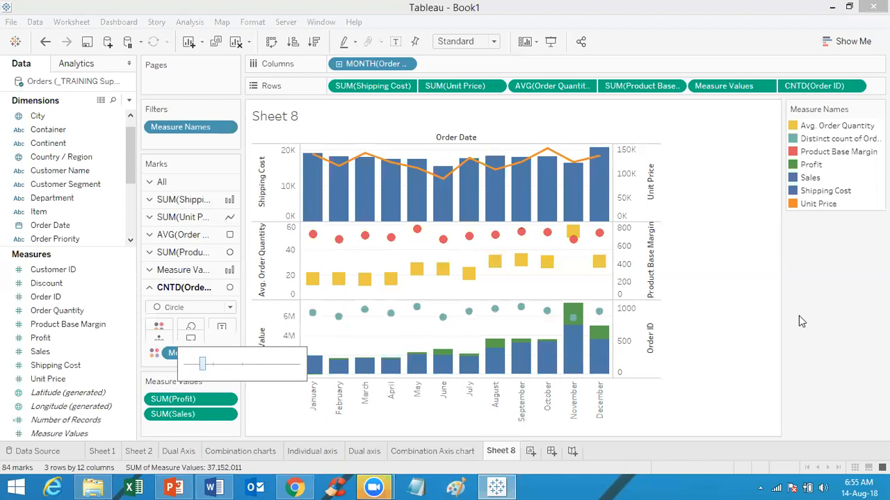
pyautogui.click(737, 345)
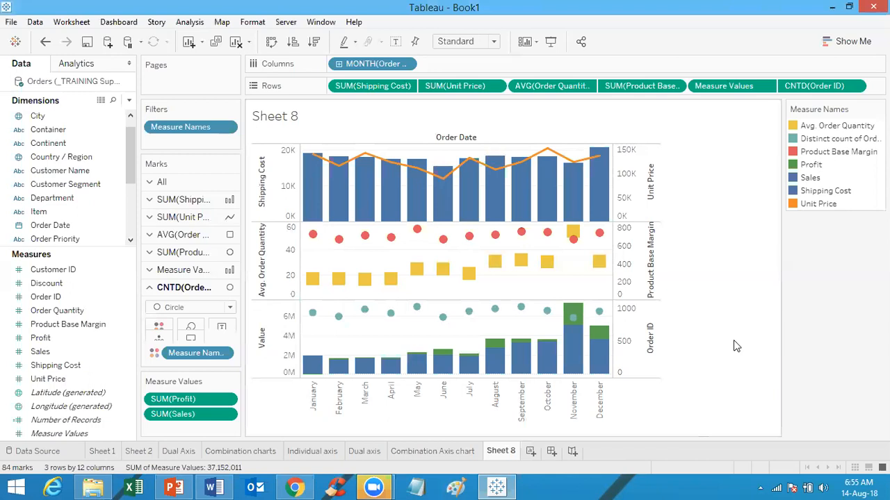
pyautogui.moveTo(599, 370)
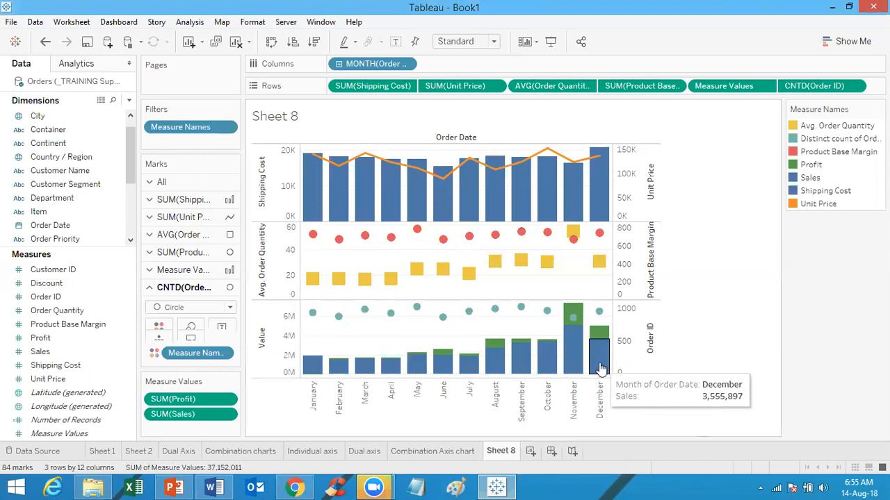